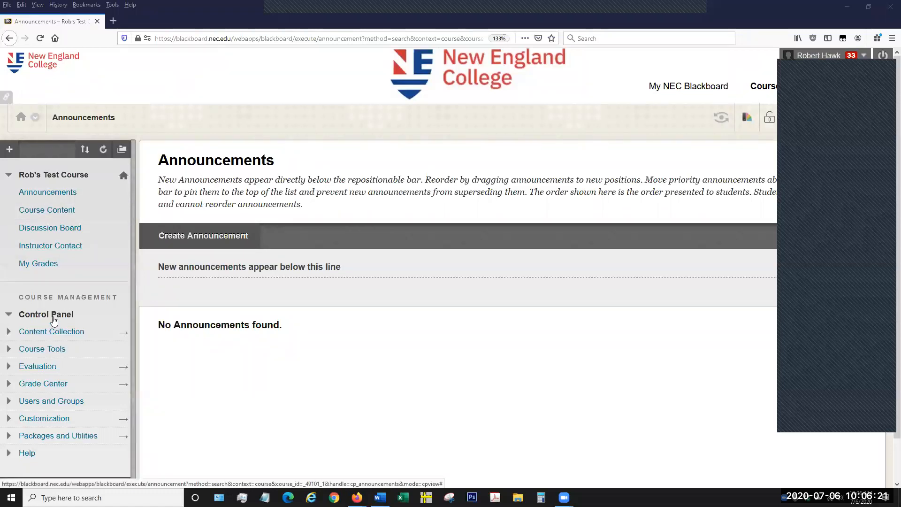
Open the course's Tests list under Tests, Surveys, and Pools and start building a new test.
left_click(8, 350)
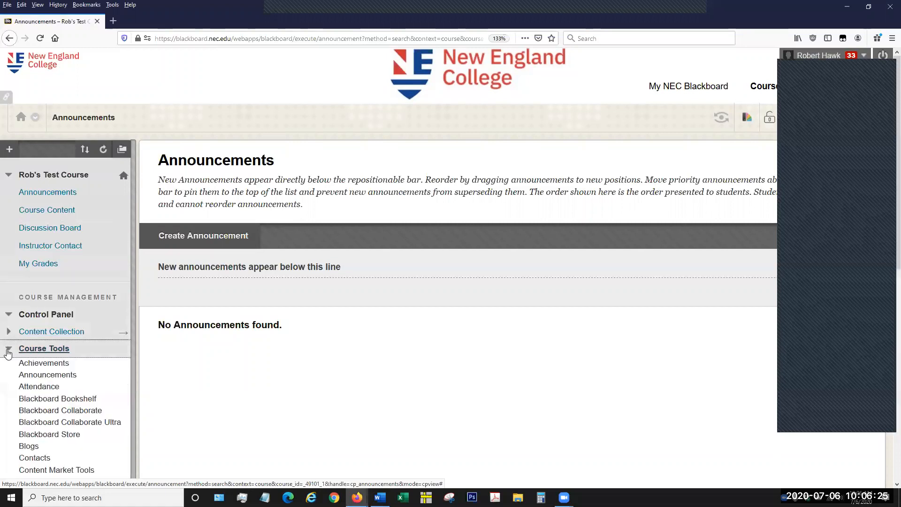
scroll(69, 343, "down", 1)
scroll(69, 344, "down", 4)
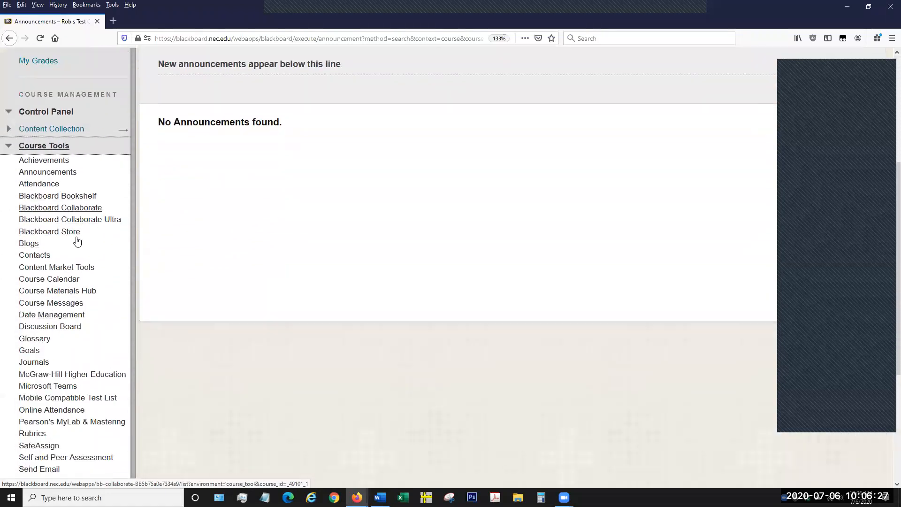
scroll(76, 339, "down", 1)
scroll(76, 339, "down", 2)
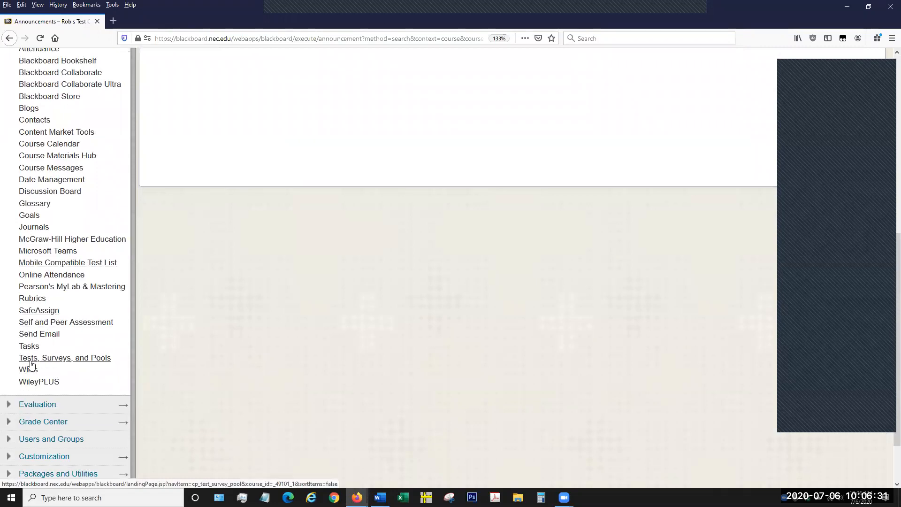
left_click(75, 360)
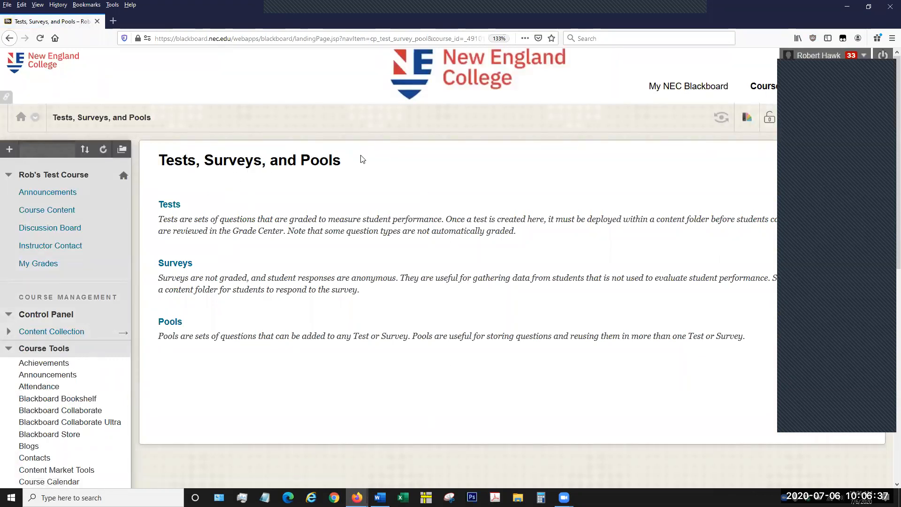
left_click(171, 207)
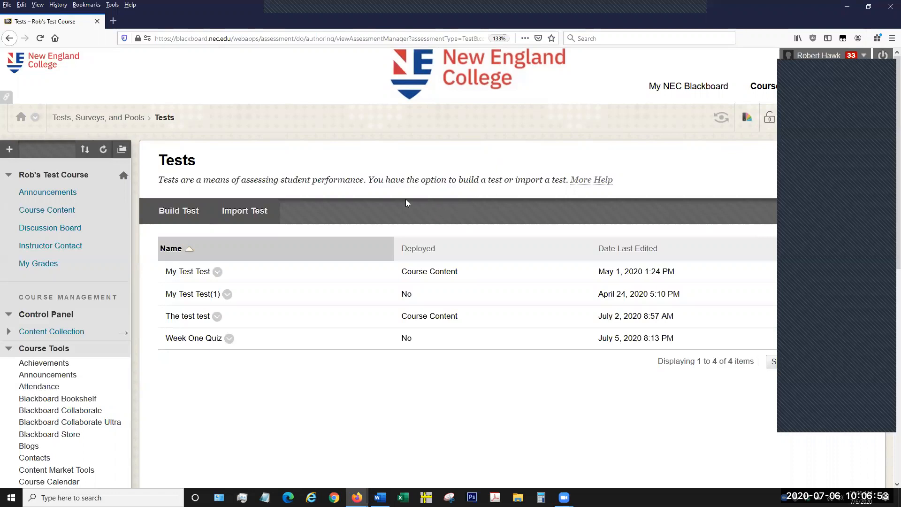
left_click(183, 212)
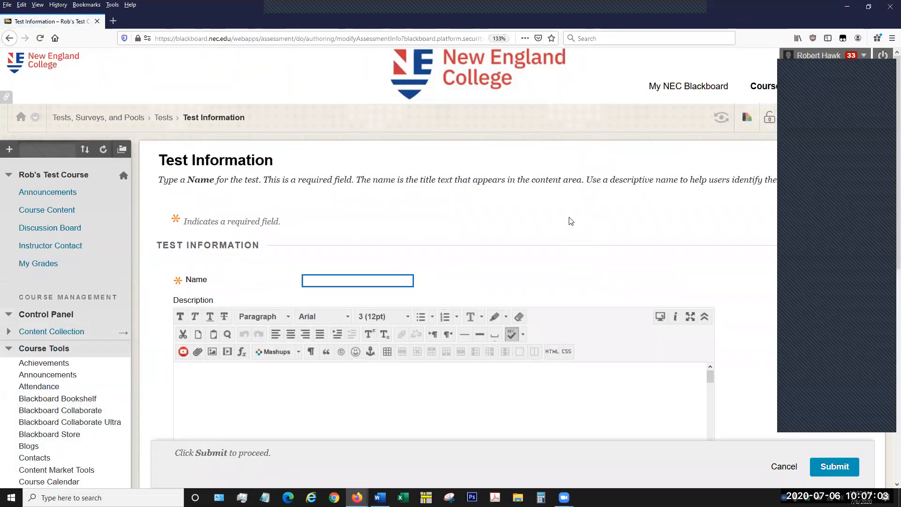
scroll(704, 187, "down", 2)
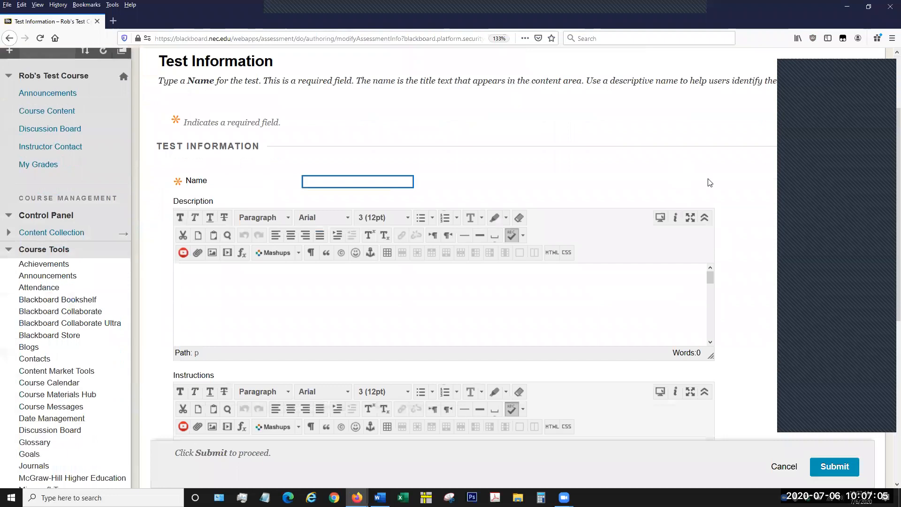
scroll(712, 173, "down", 1)
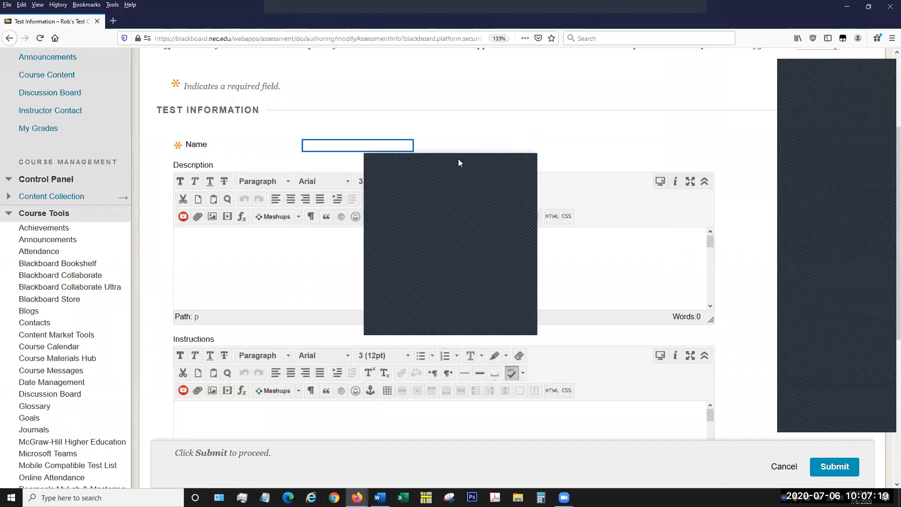
left_click(459, 160)
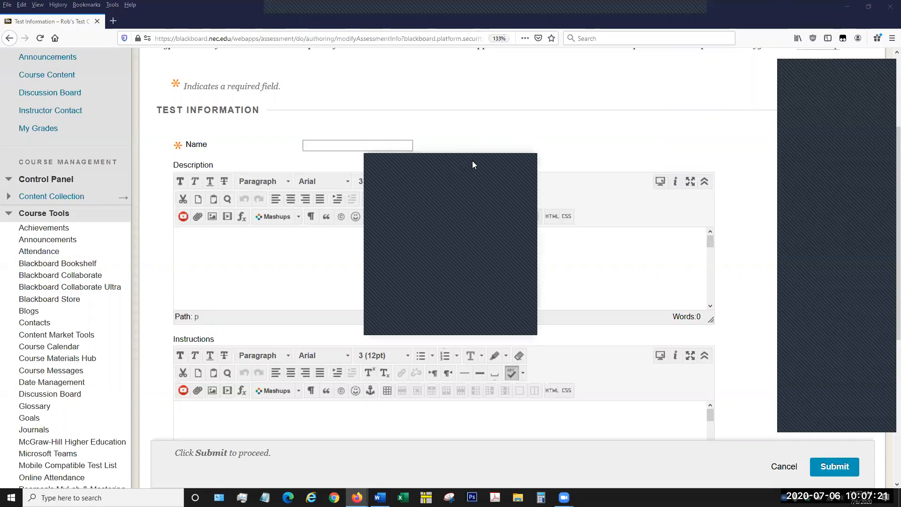
left_click_drag(472, 160, 804, 129)
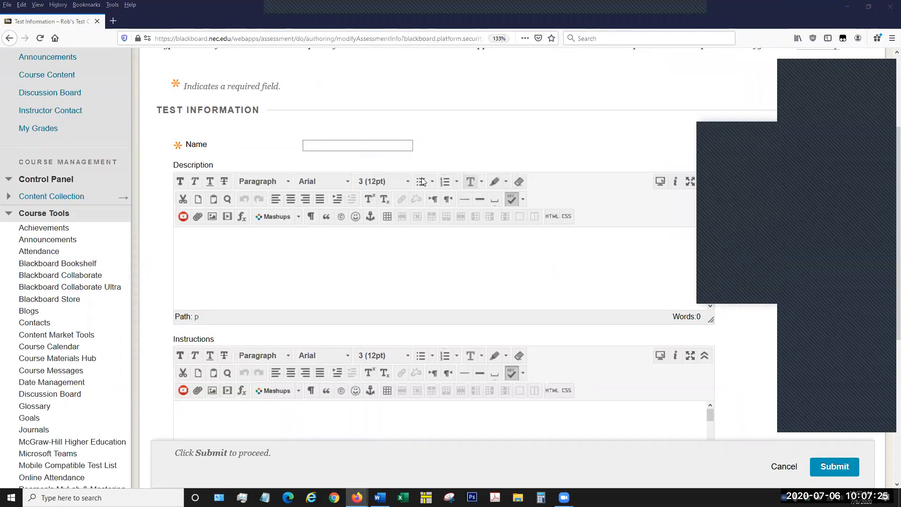
left_click(358, 144)
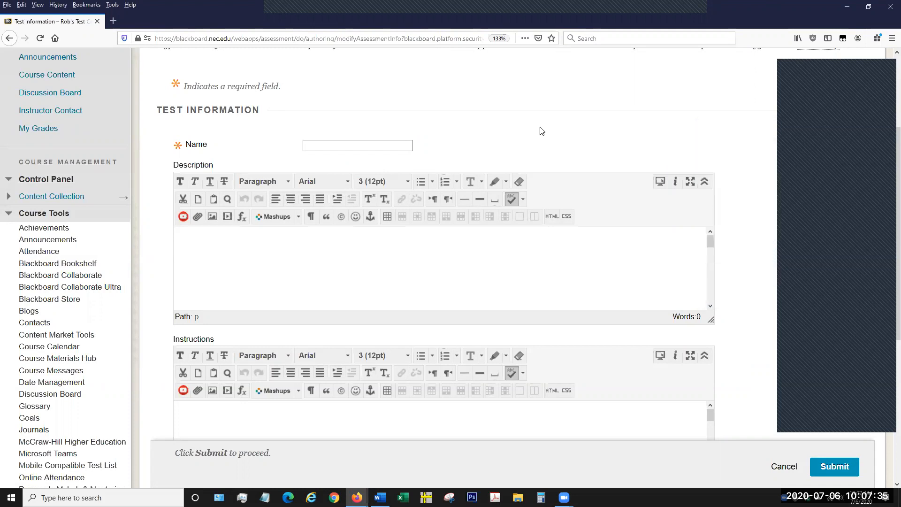
key("ctrl+plus")
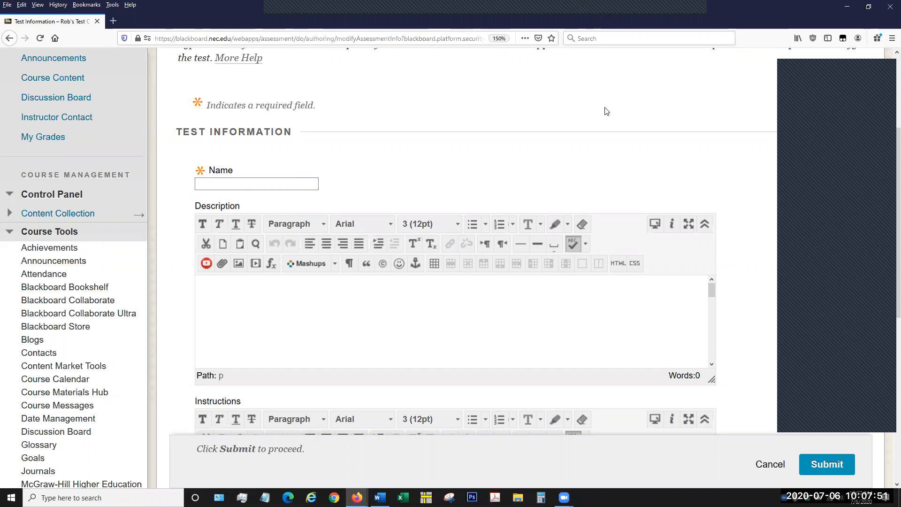
key("ctrl+plus")
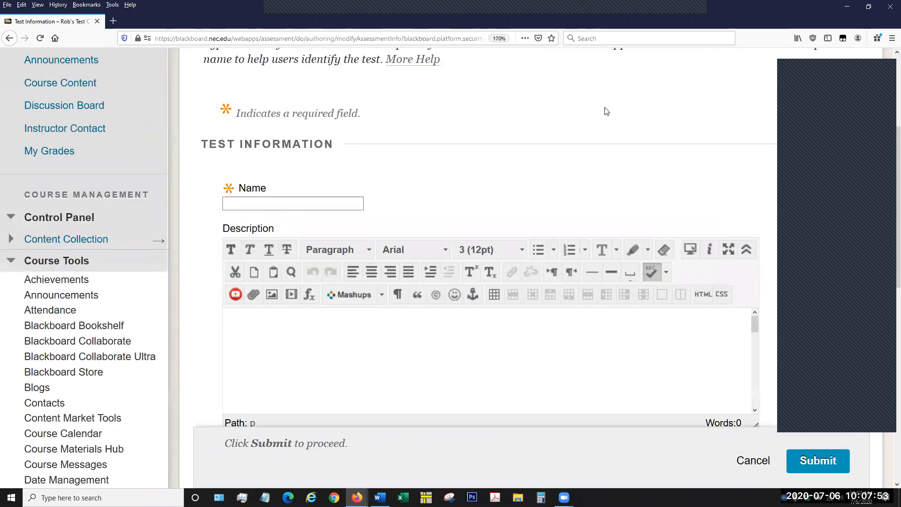
key("ctrl+minus")
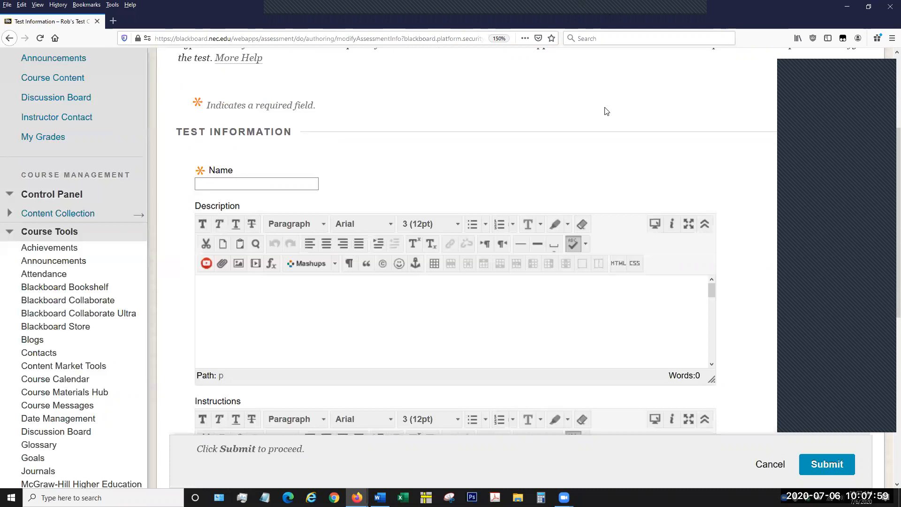
key("ctrl+minus")
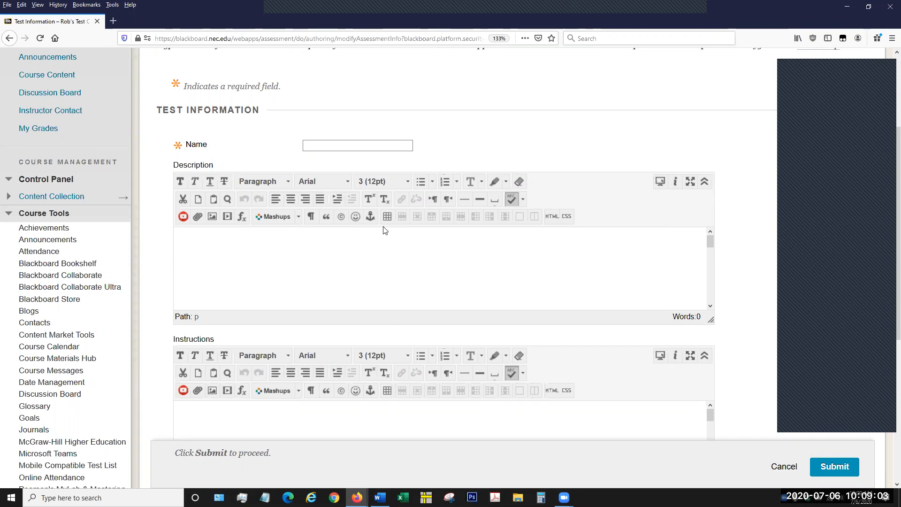
Name the new test "Chapter 1 Test".
left_click(354, 145)
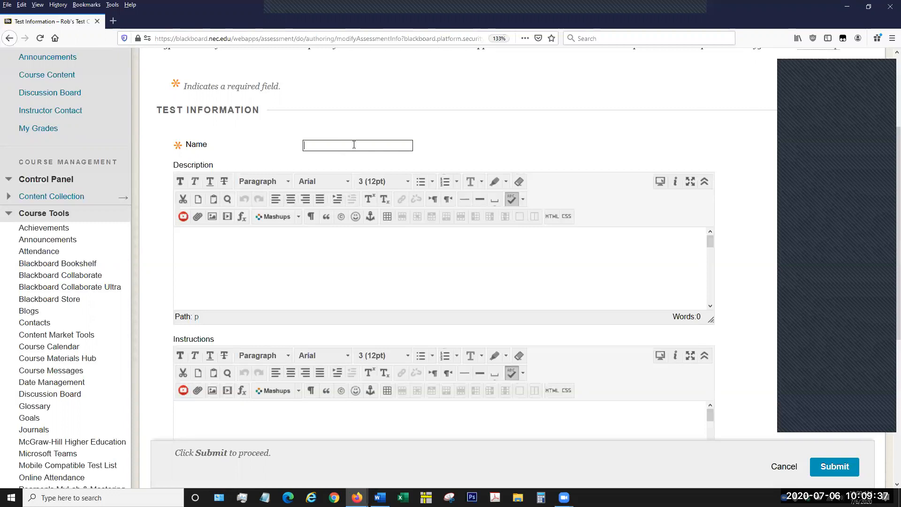
type("Chapter 1 Test")
Submit the test information with the description and instructions left blank.
left_click(343, 254)
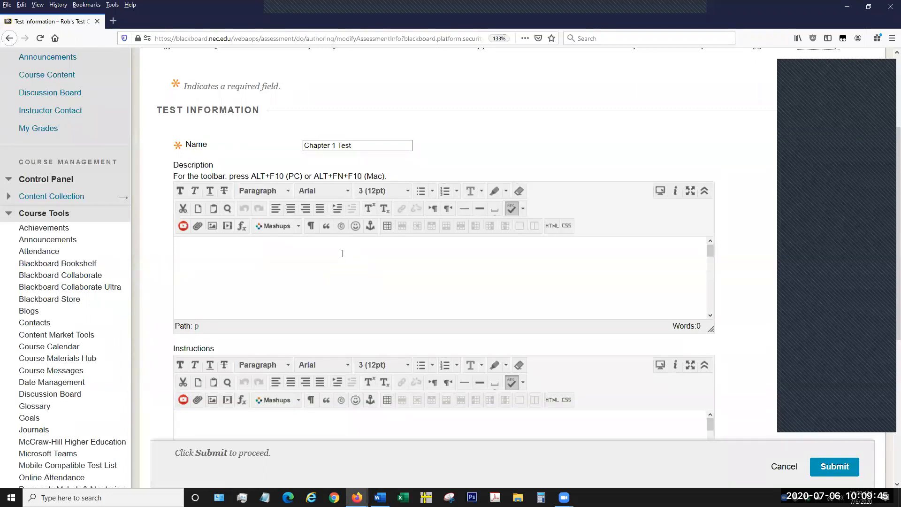
scroll(342, 259, "down", 2)
scroll(737, 225, "down", 3)
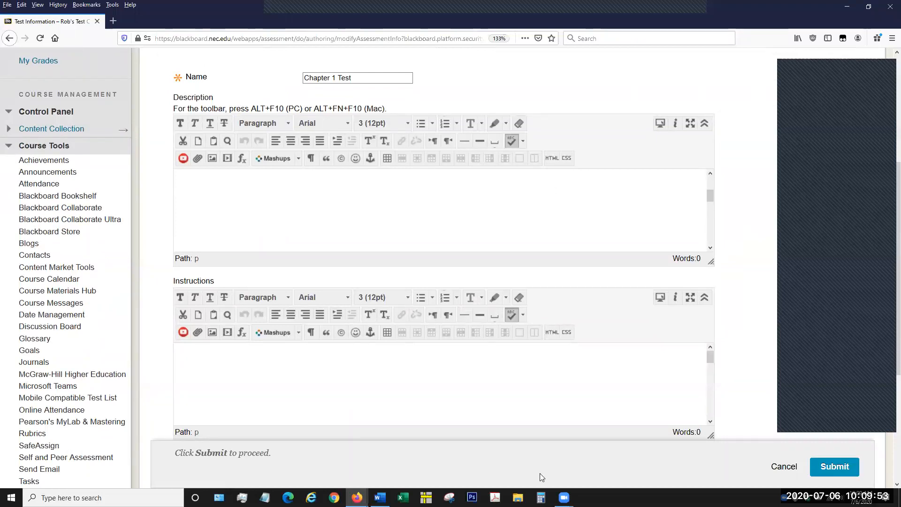
left_click(522, 392)
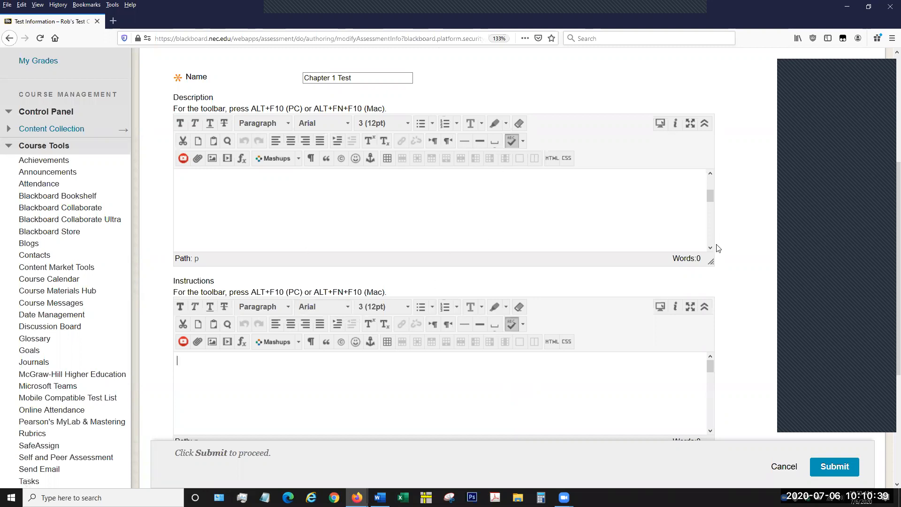
scroll(741, 268, "down", 4)
scroll(723, 262, "up", 3)
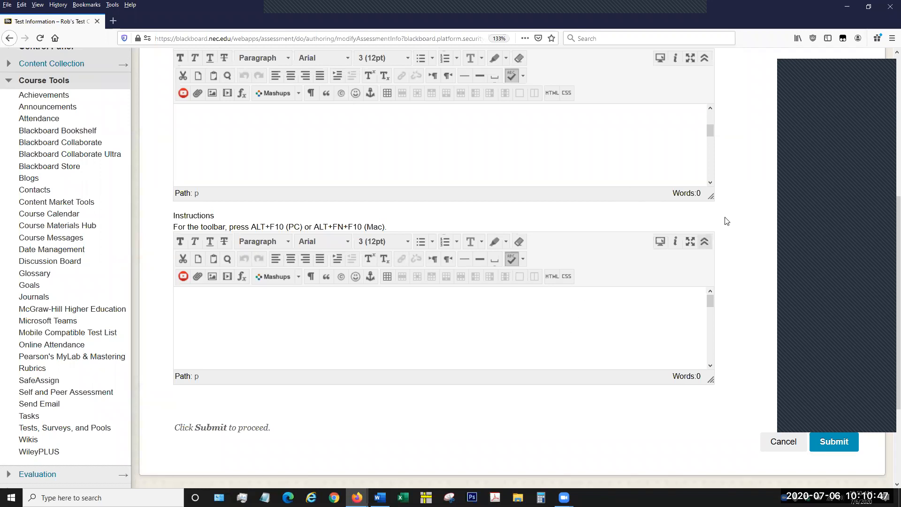
scroll(741, 221, "up", 3)
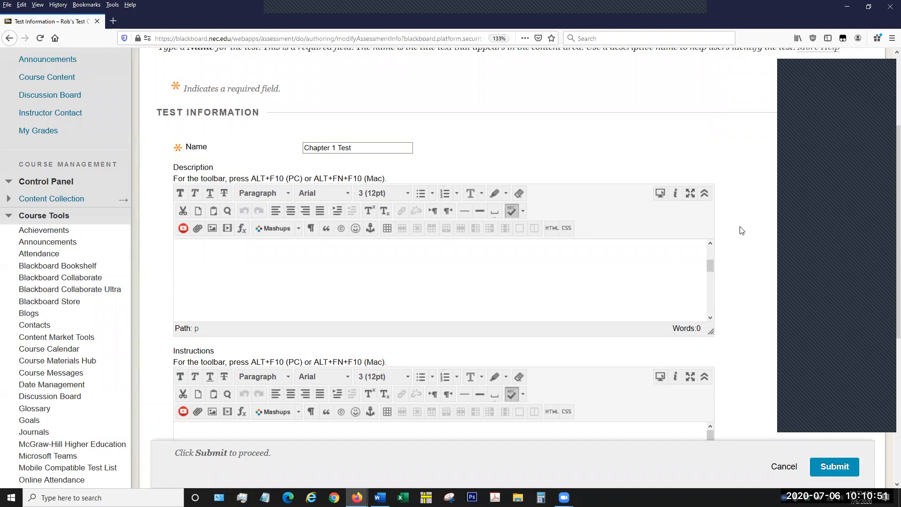
scroll(739, 256, "down", 1)
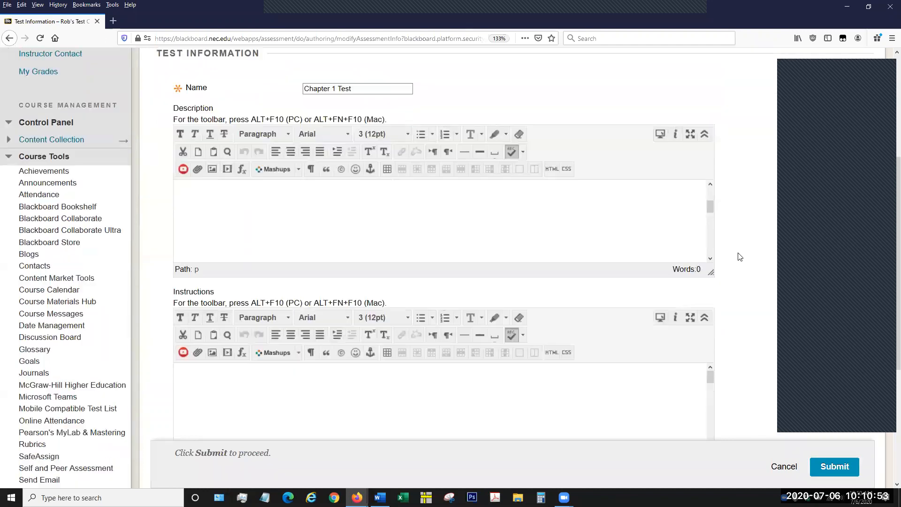
scroll(741, 281, "down", 3)
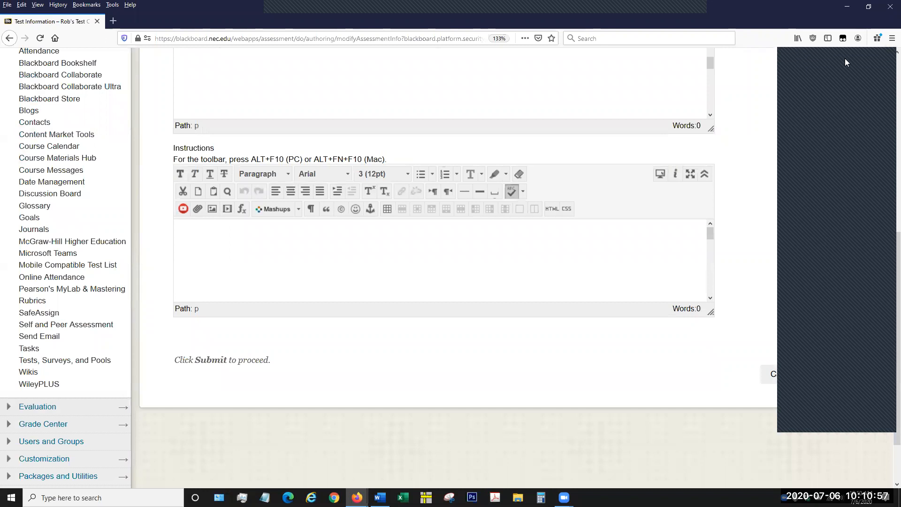
left_click(830, 375)
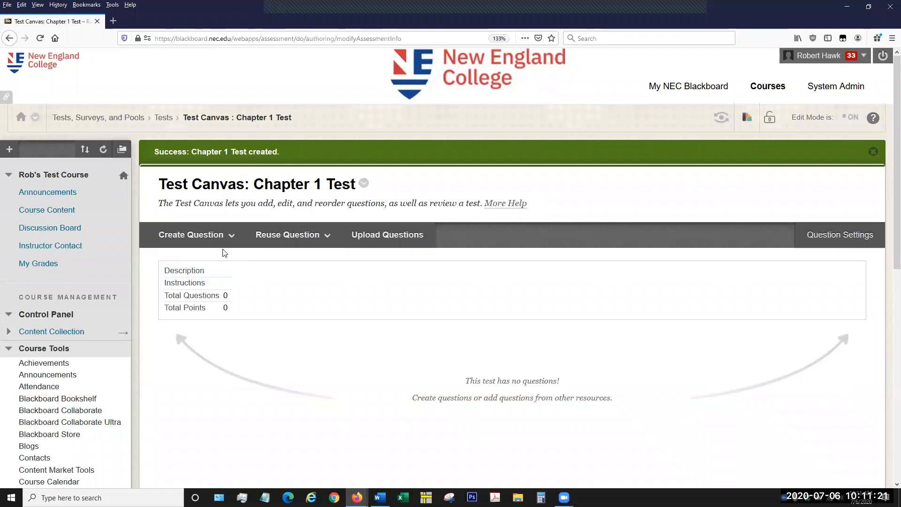
Start creating a Multiple Choice question for the test.
left_click(211, 239)
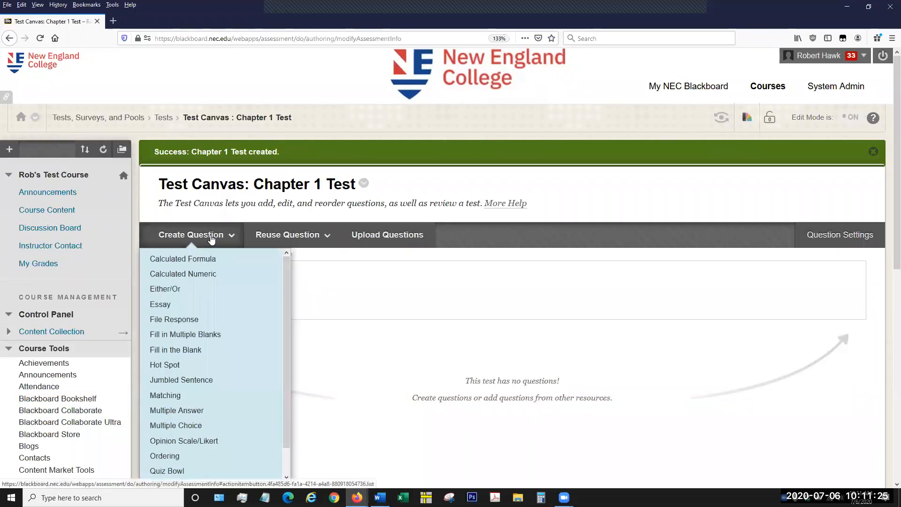
left_click(257, 239)
scroll(342, 296, "down", 5)
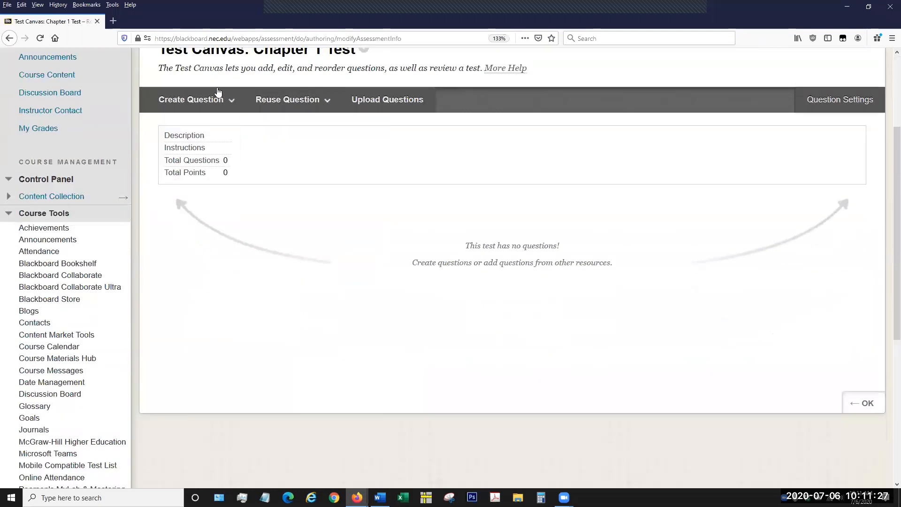
left_click(213, 94)
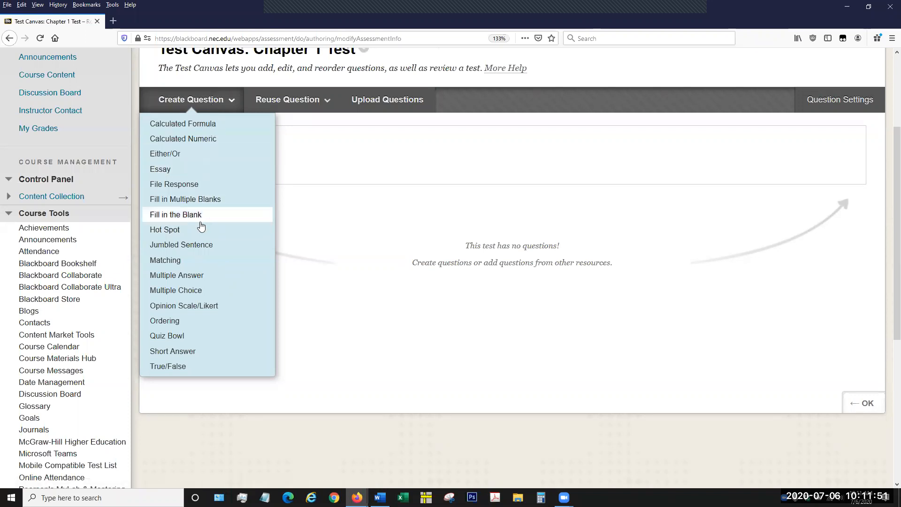
left_click(196, 294)
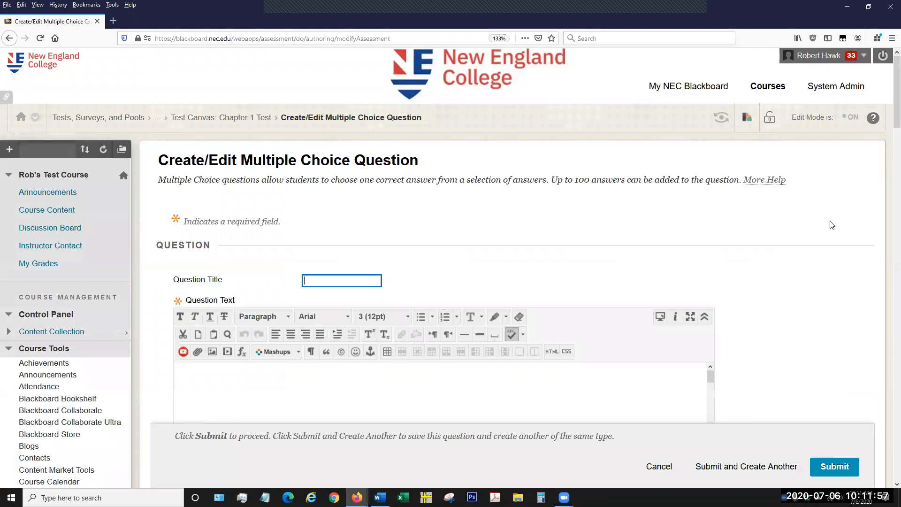
Examine the multiple choice question form, from the title and question text through the options, answer fields and response feedback.
scroll(802, 243, "down", 3)
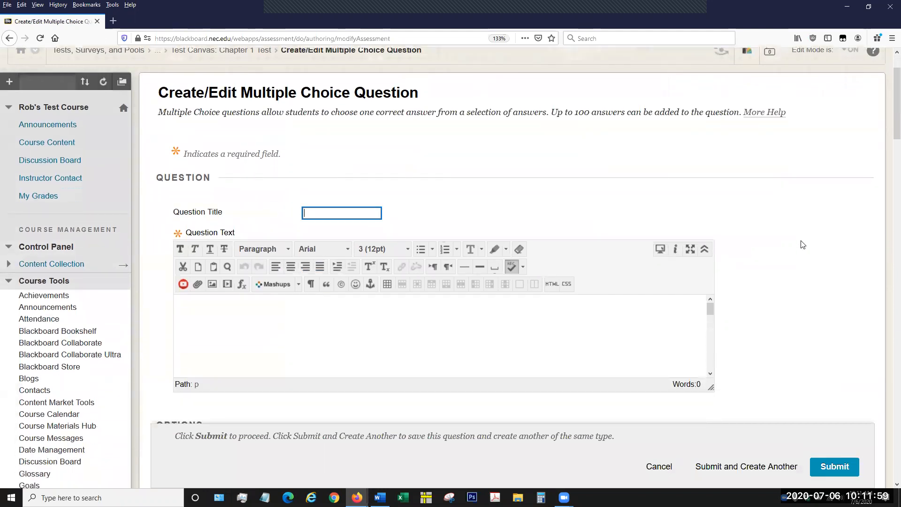
scroll(803, 245, "down", 3)
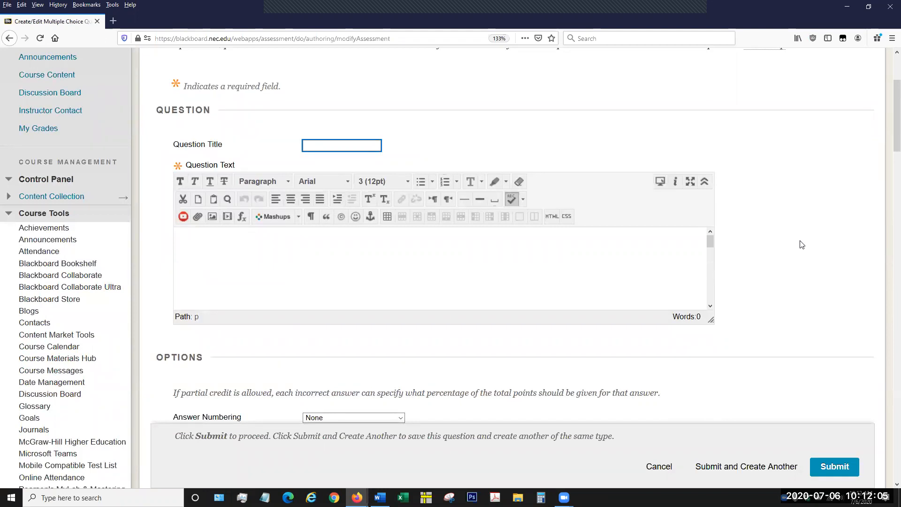
left_click(324, 144)
scroll(769, 247, "down", 2)
scroll(770, 248, "down", 4)
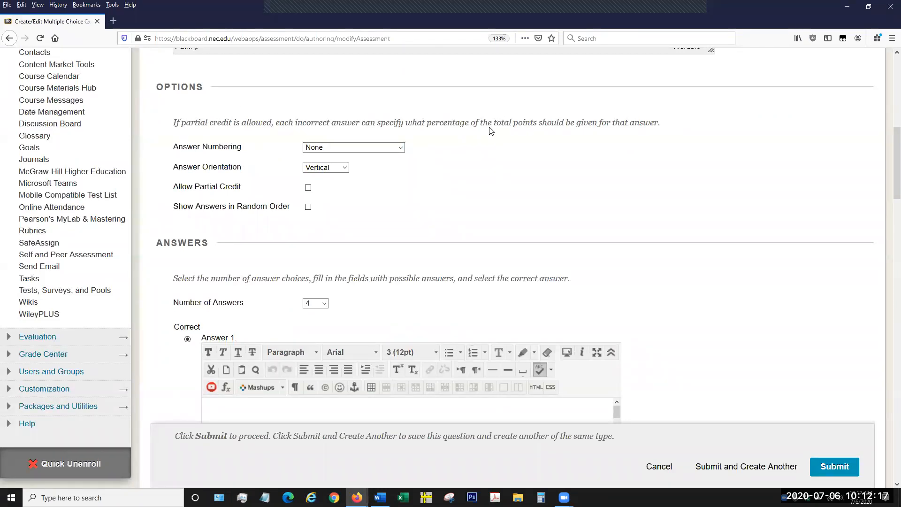
scroll(607, 209, "down", 3)
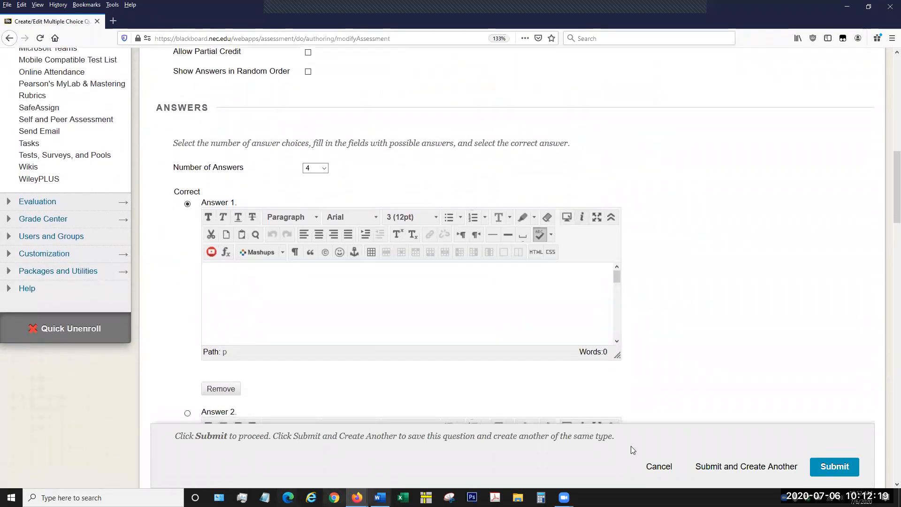
scroll(784, 259, "down", 5)
scroll(782, 262, "down", 10)
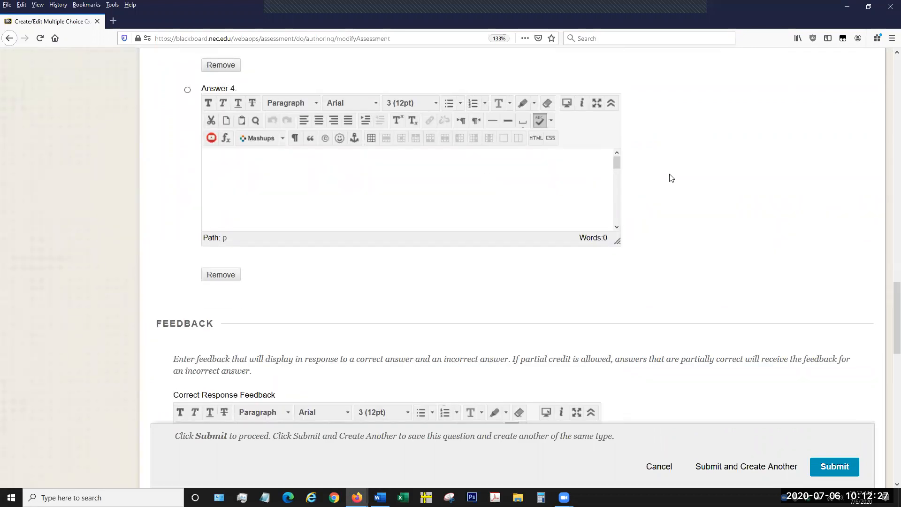
scroll(670, 178, "up", 3)
scroll(670, 179, "down", 7)
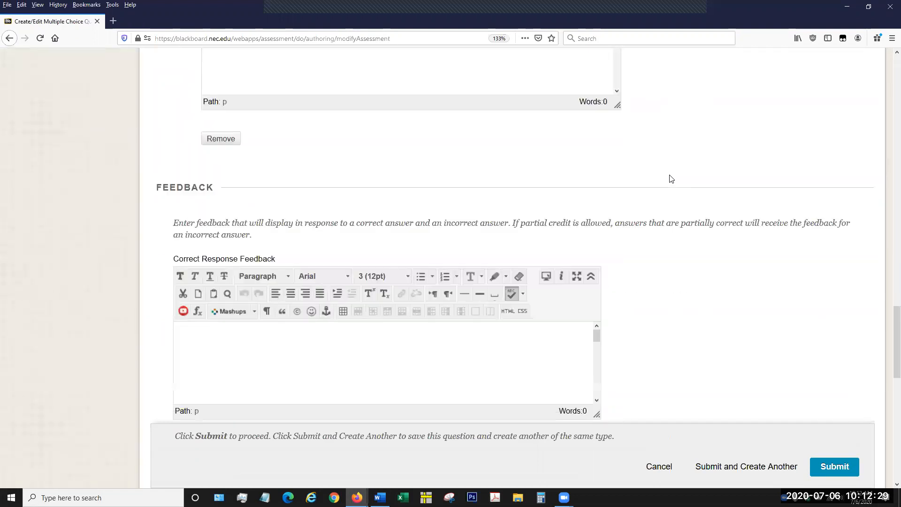
scroll(670, 179, "down", 1)
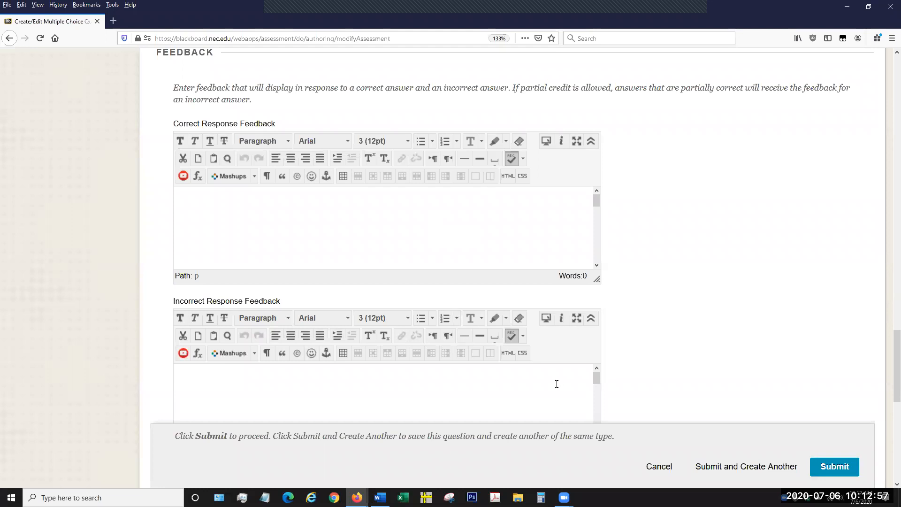
Examine the rest of the question form, covering incorrect response feedback, categories and keywords, and instructor notes.
scroll(635, 360, "down", 1)
scroll(635, 360, "down", 2)
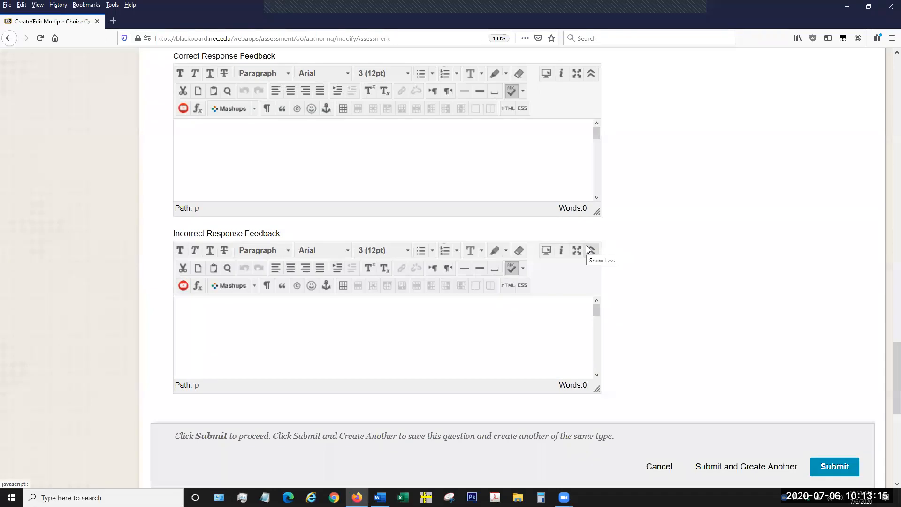
scroll(586, 245, "down", 3)
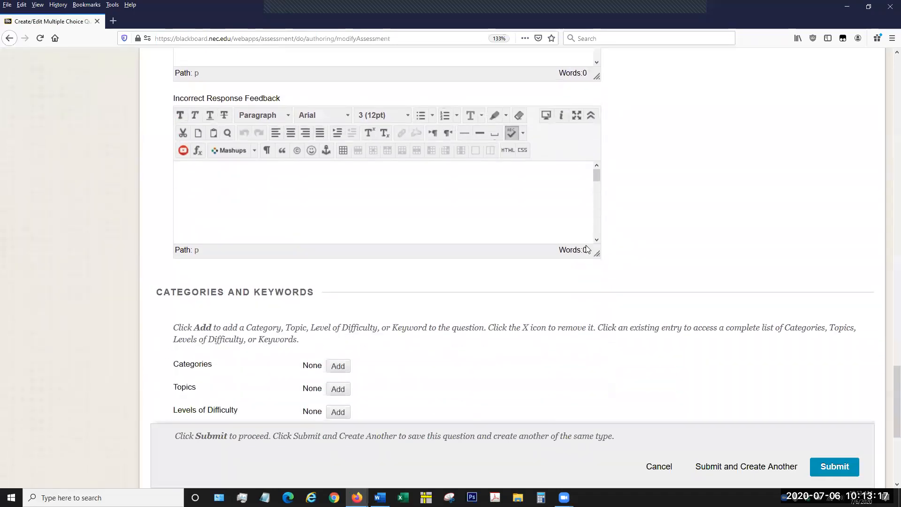
scroll(585, 245, "down", 3)
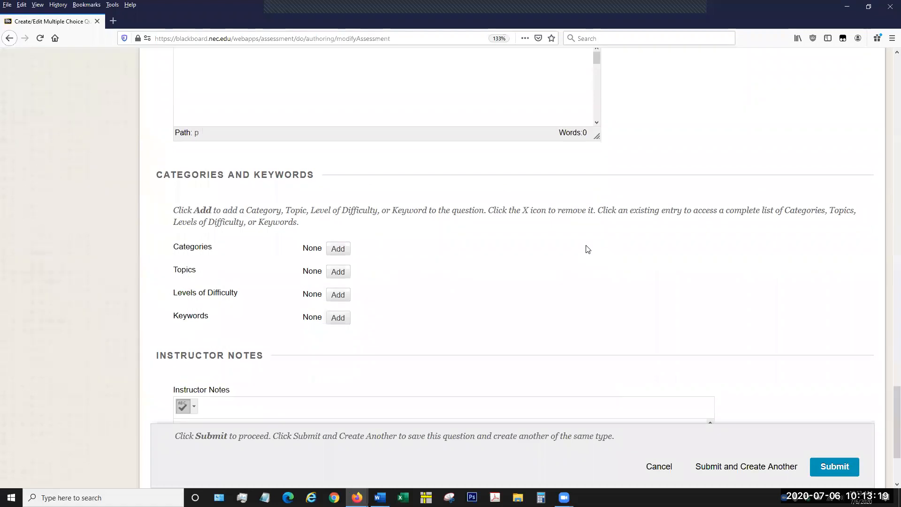
scroll(587, 249, "up", 15)
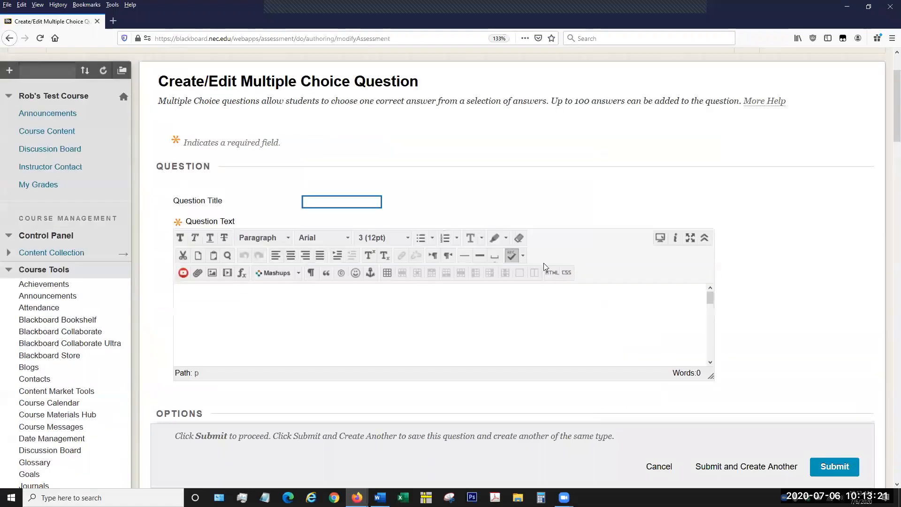
scroll(526, 244, "up", 2)
Enter "Napolean" as the question title.
scroll(377, 201, "down", 2)
left_click(352, 211)
left_click(353, 210)
left_click(391, 174)
left_click(359, 211)
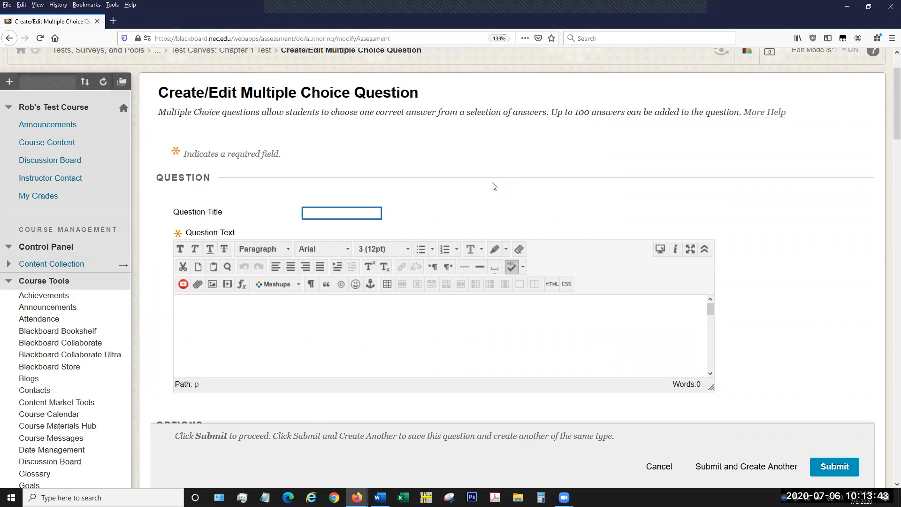
type("Napolean")
Enter "Where was Napolean exiled to?" as the question text.
left_click(445, 339)
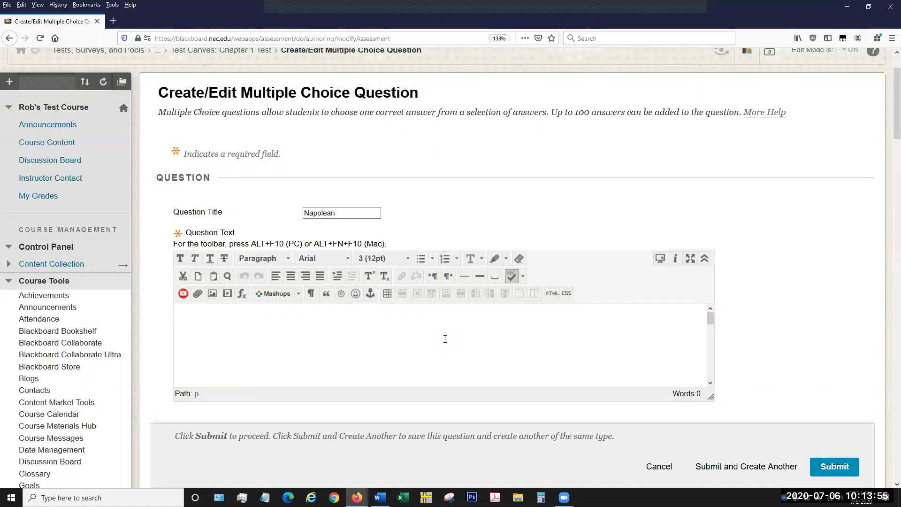
type("Where was Napolean exiled t")
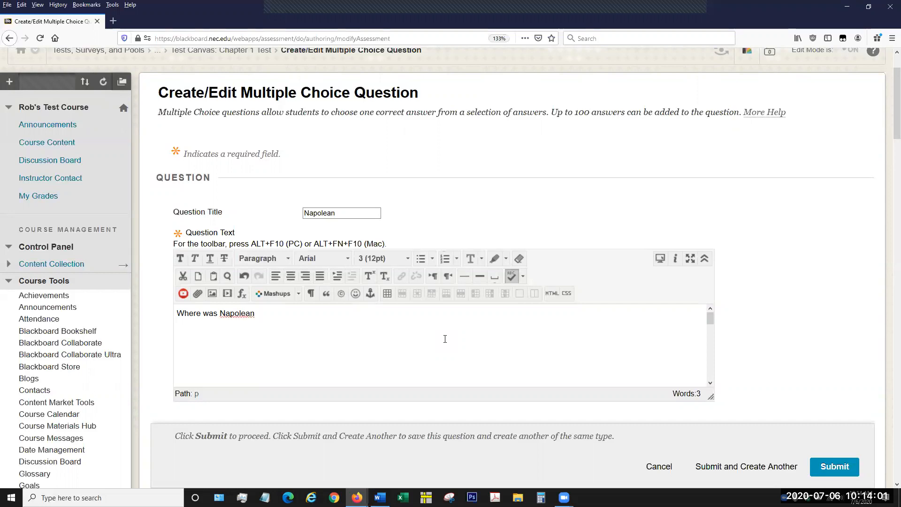
type("o?")
Set the answer numbering to Uppercase Letters (A, B, C).
scroll(778, 265, "down", 2)
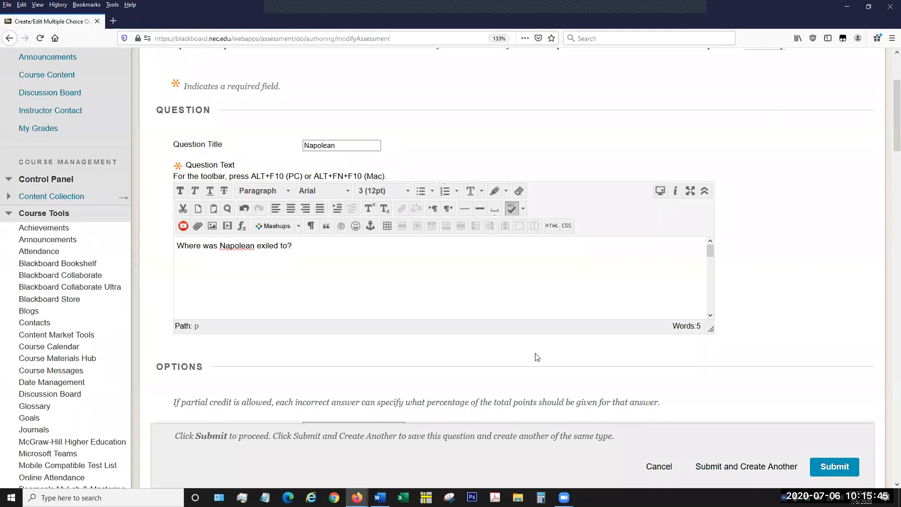
scroll(538, 357, "down", 3)
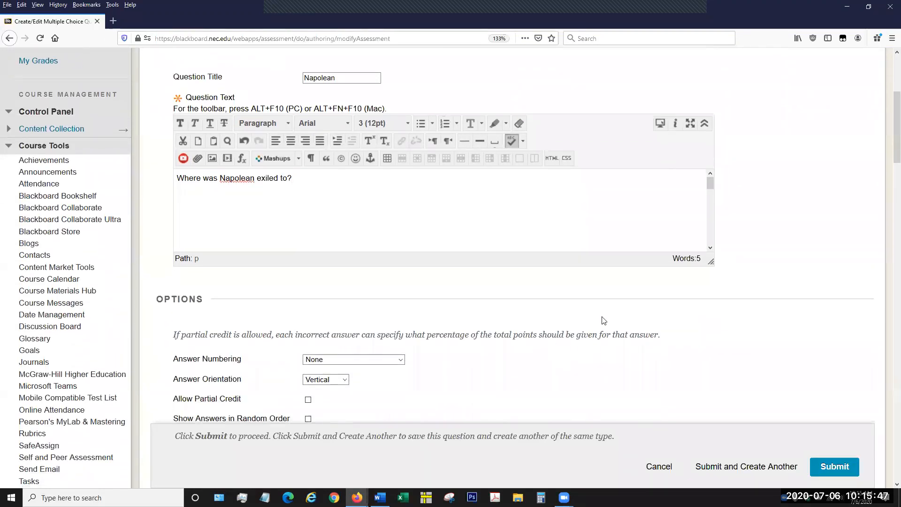
scroll(600, 319, "down", 3)
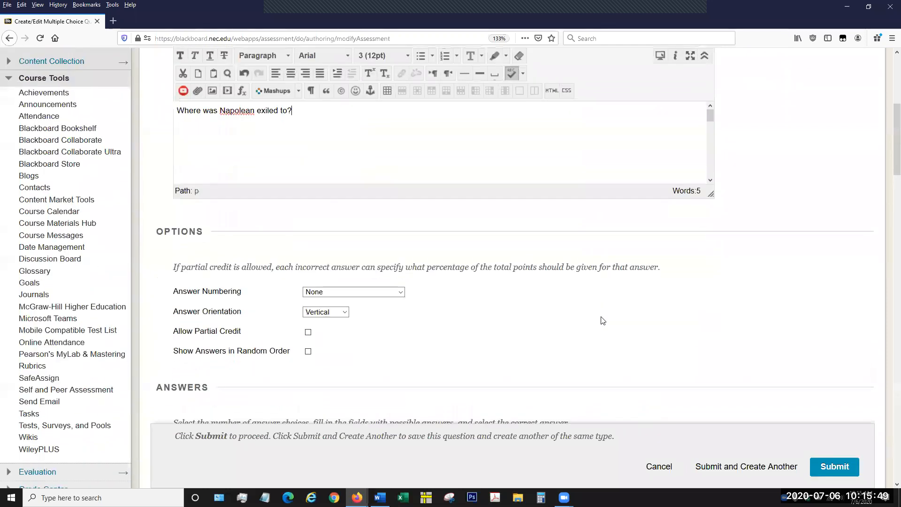
scroll(587, 307, "down", 3)
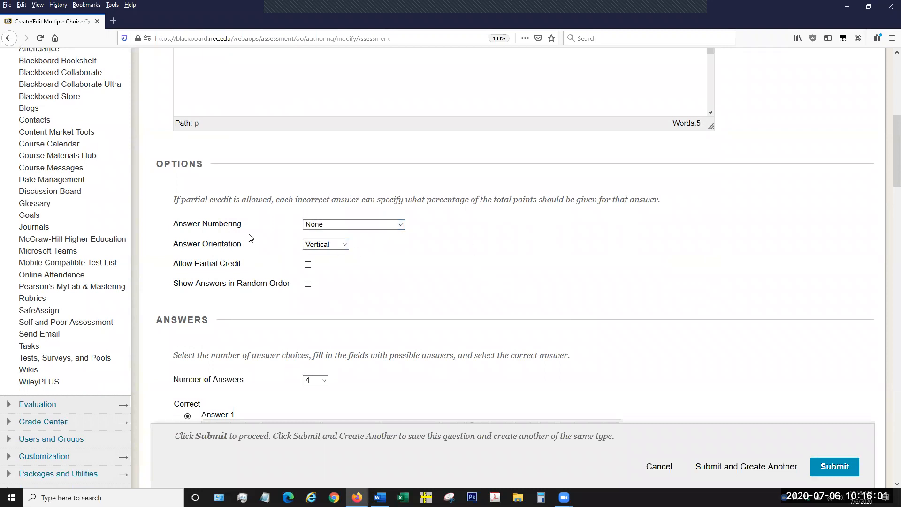
left_click(389, 225)
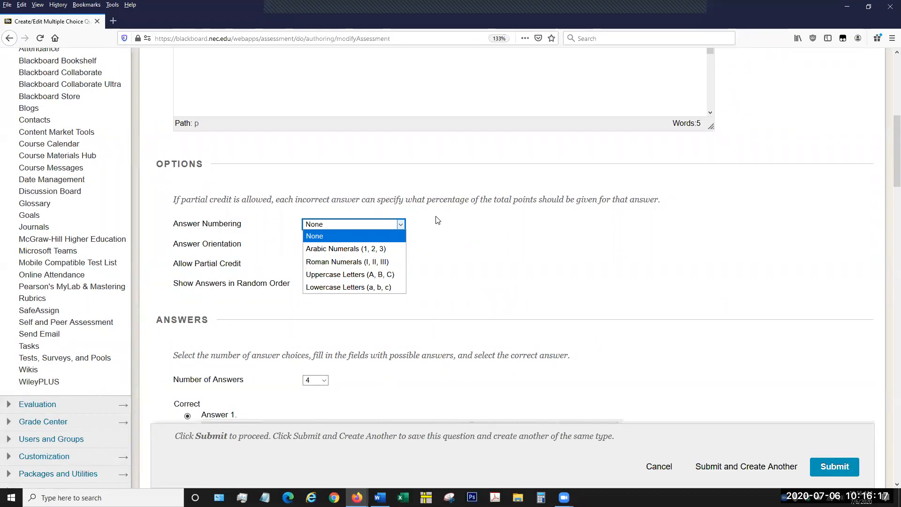
key("Down")
key("Down")
key("Down")
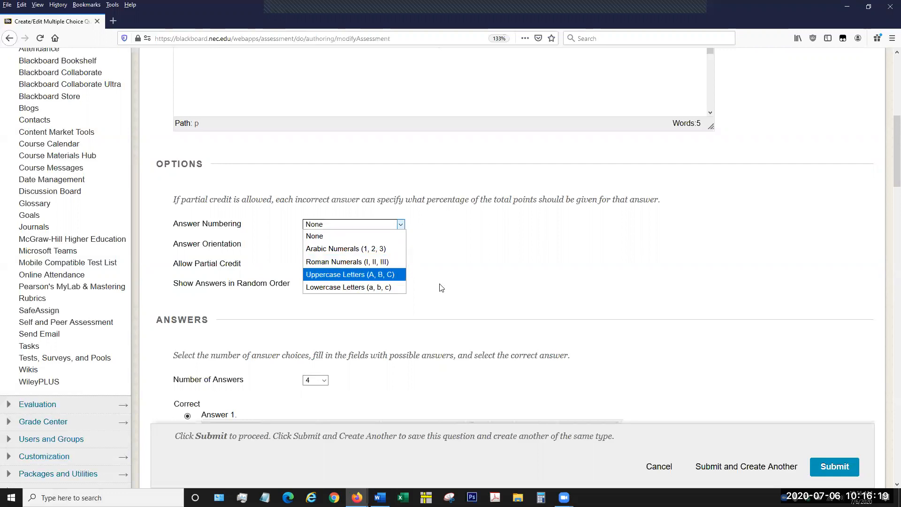
left_click(389, 278)
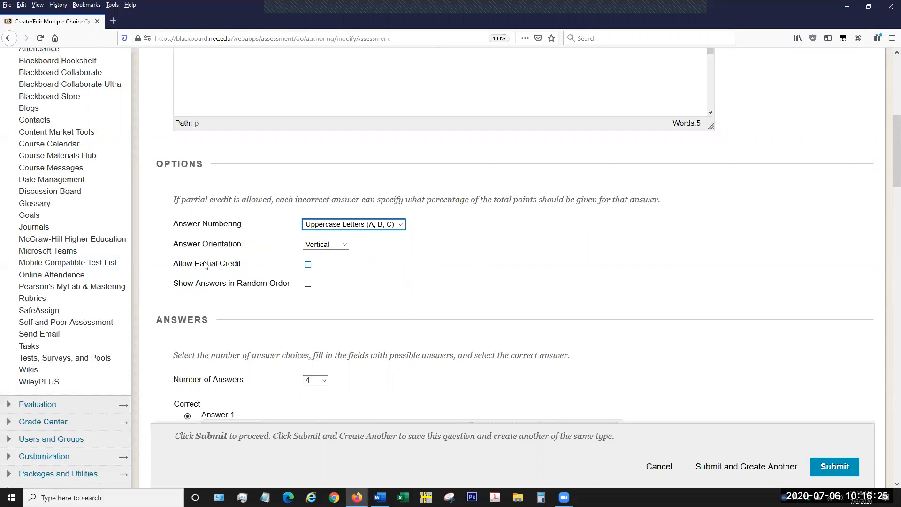
Keep the answer orientation at Vertical and enable Show Answers in Random Order.
left_click(344, 246)
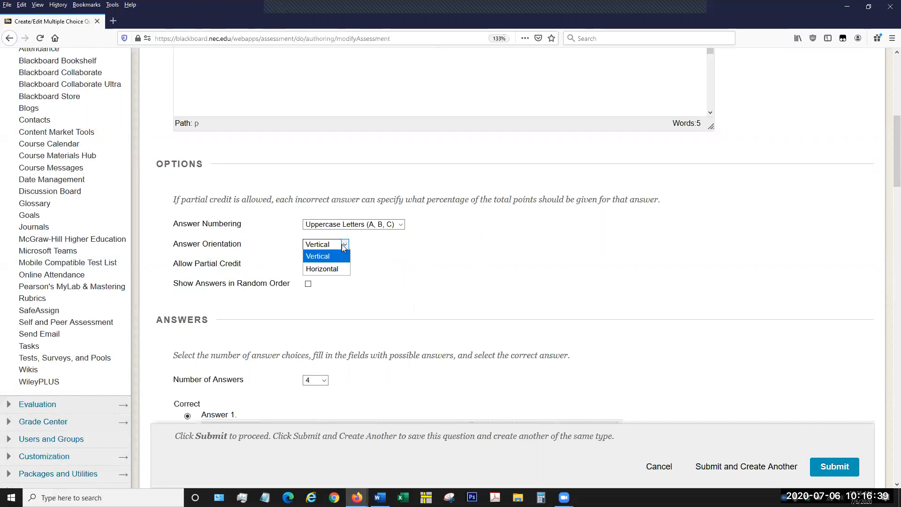
left_click(360, 249)
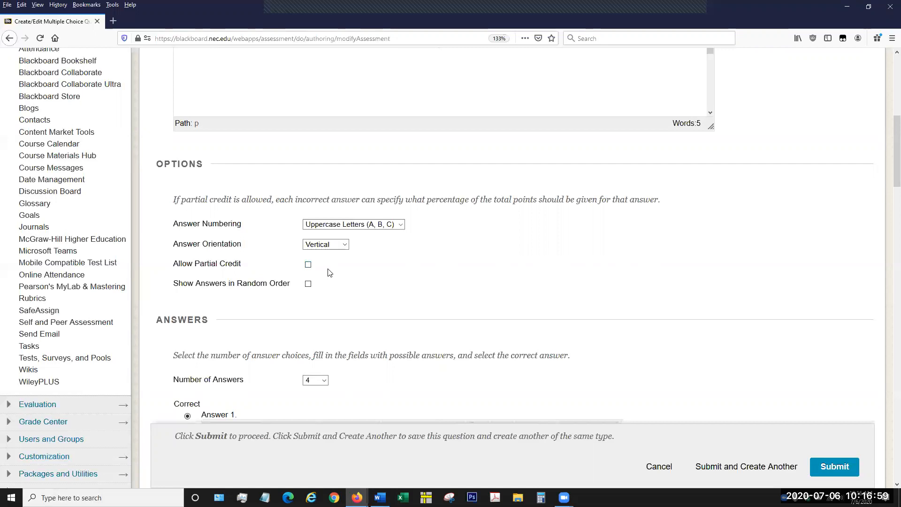
scroll(328, 271, "down", 2)
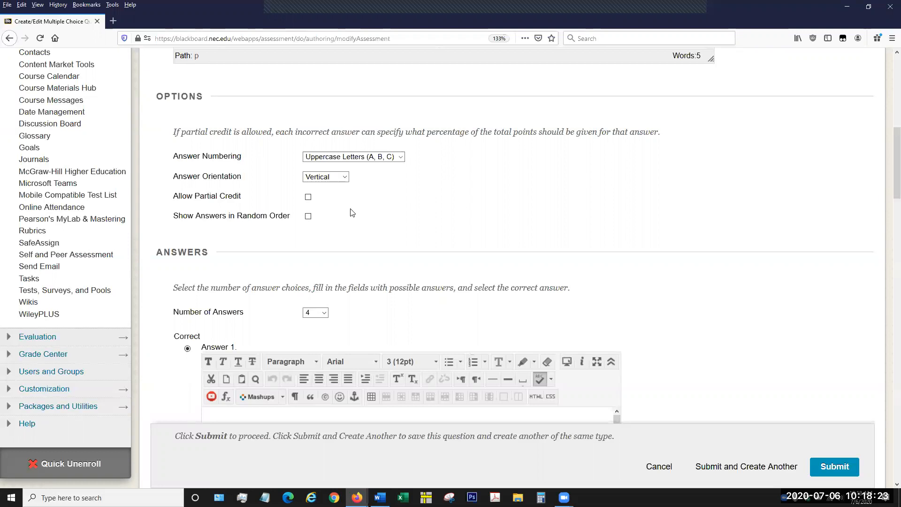
scroll(453, 252, "down", 3)
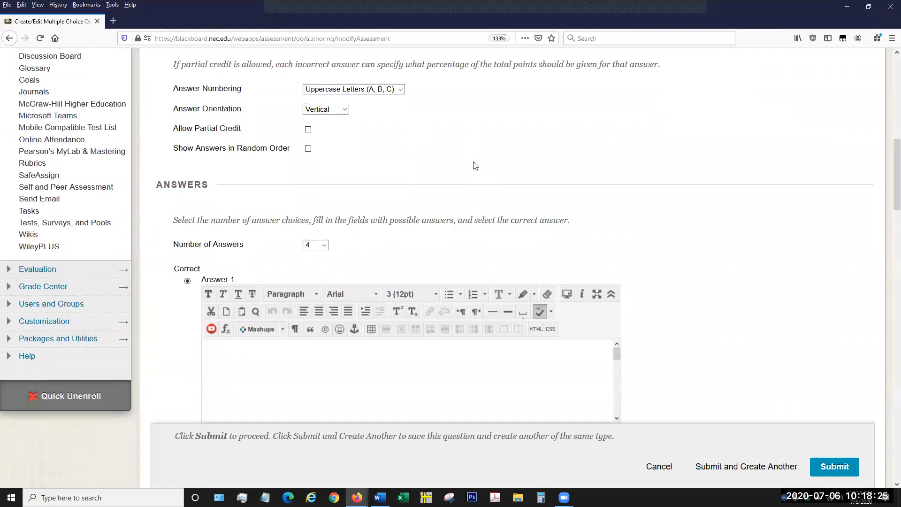
scroll(478, 163, "down", 3)
left_click(309, 81)
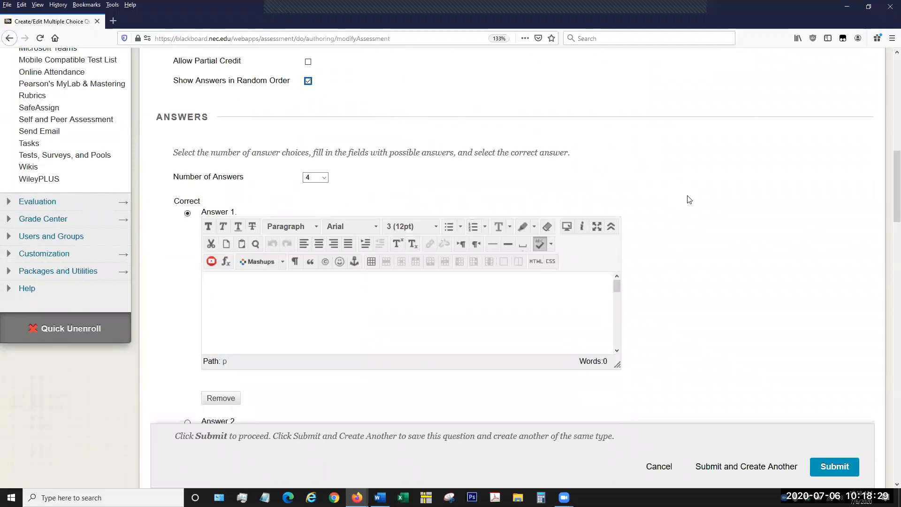
Look through the available choices for the number of answers and keep it at 4.
scroll(675, 290, "down", 3)
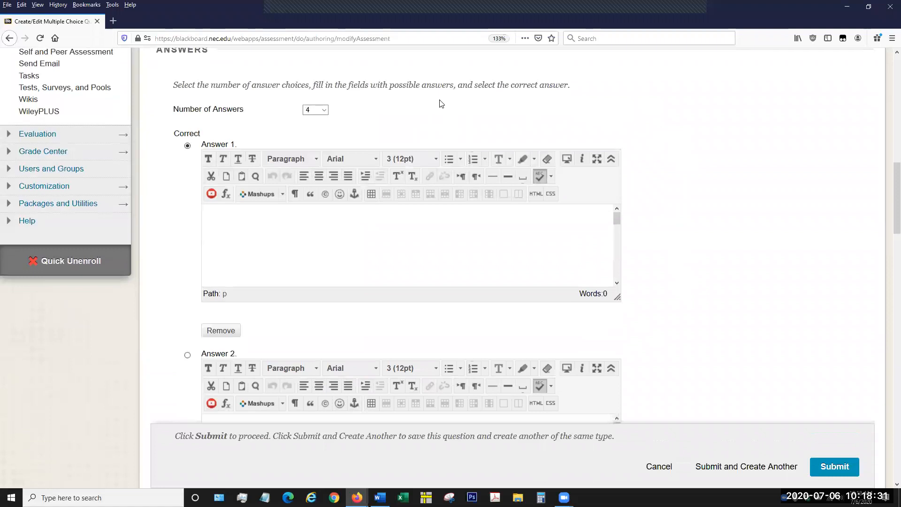
left_click(319, 114)
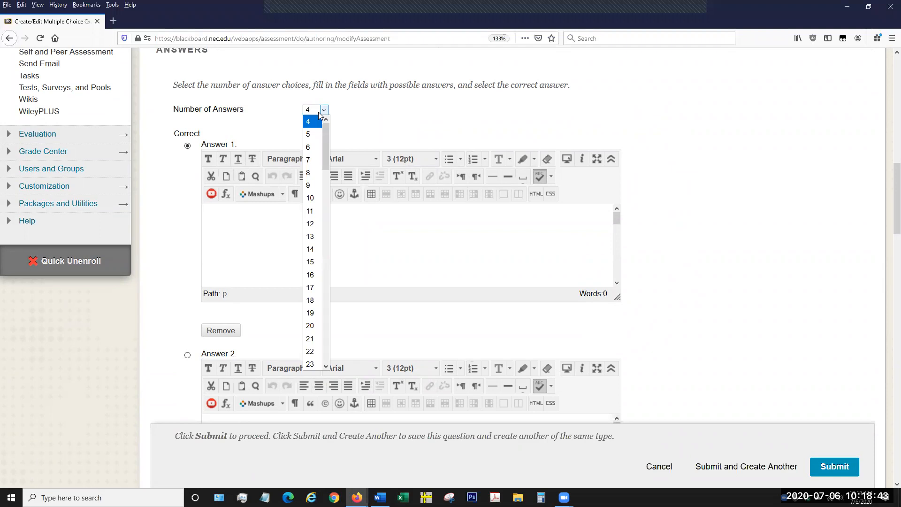
left_click_drag(326, 159, 314, 361)
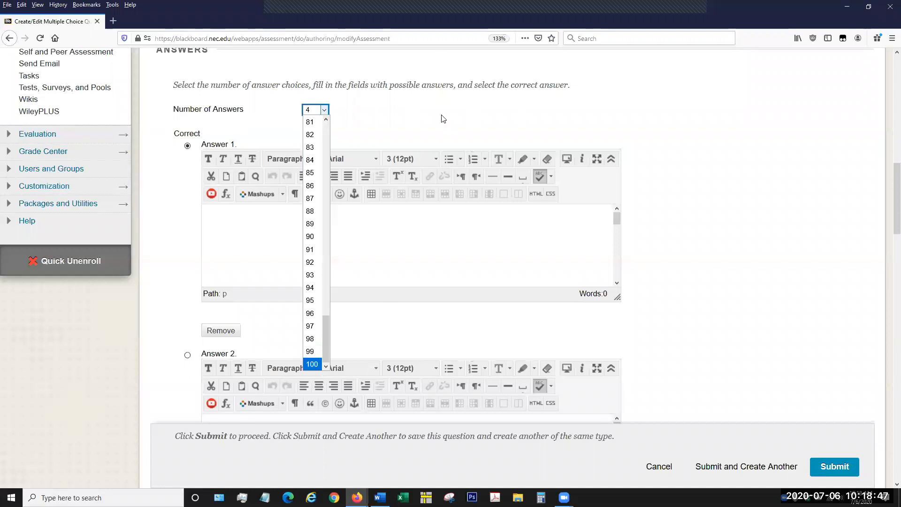
left_click_drag(326, 343, 337, 113)
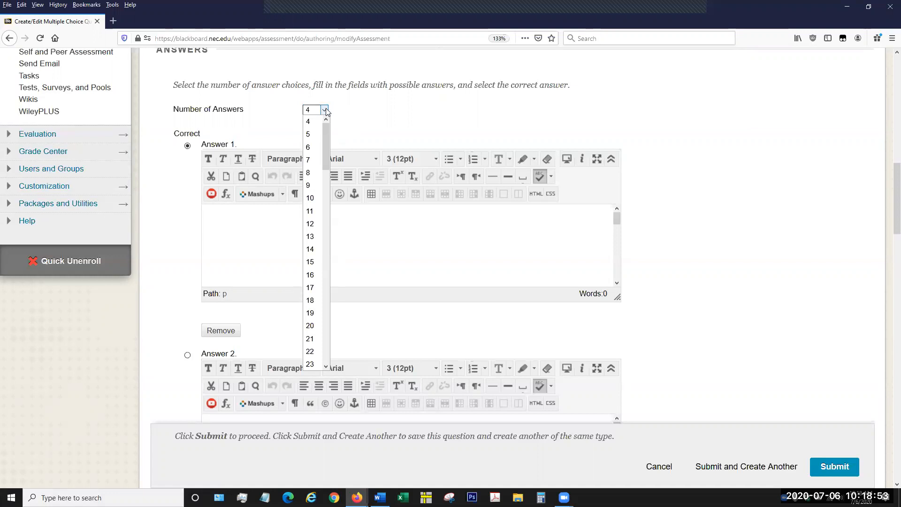
left_click(314, 123)
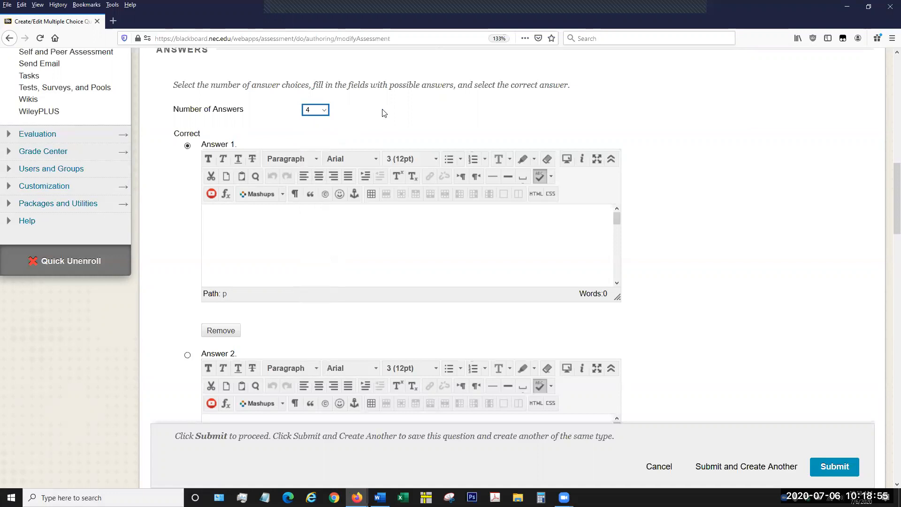
left_click(324, 111)
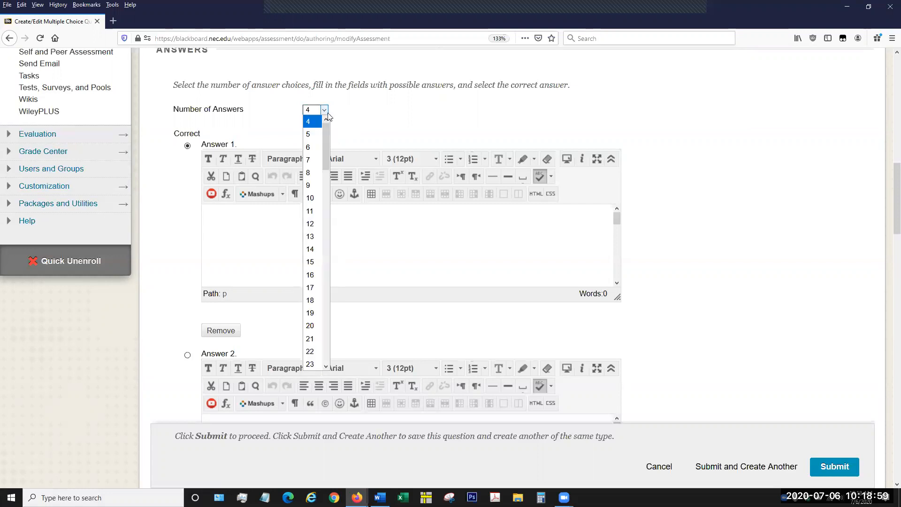
left_click(324, 111)
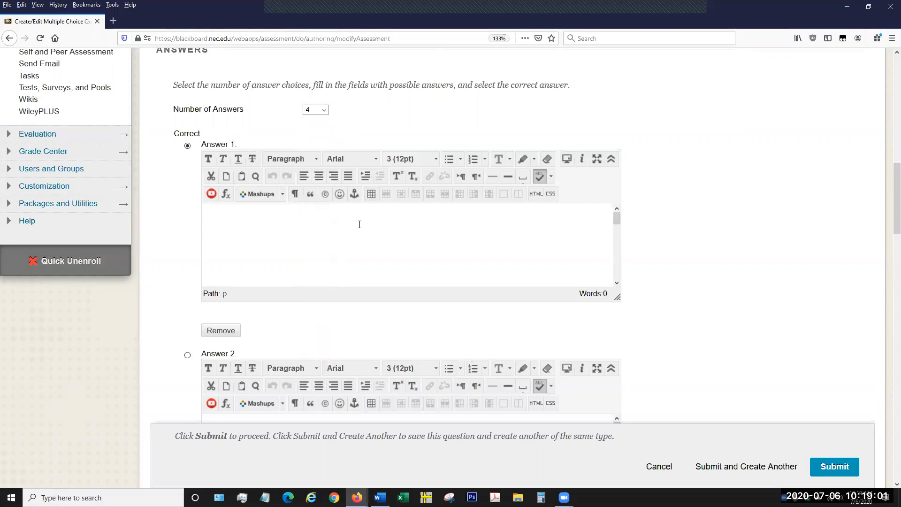
Enter "Elba" as Answer 1 and mark it as the correct answer.
left_click(544, 271)
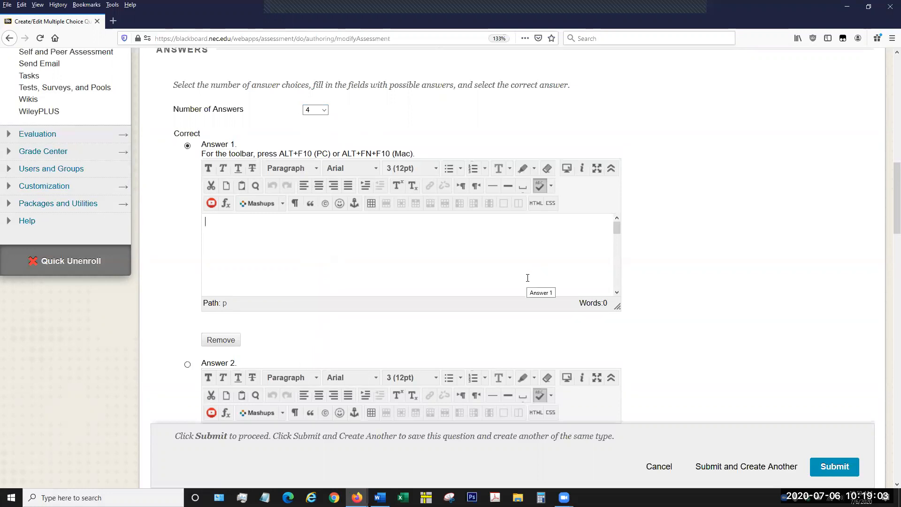
type("Elba")
scroll(193, 352, "down", 5)
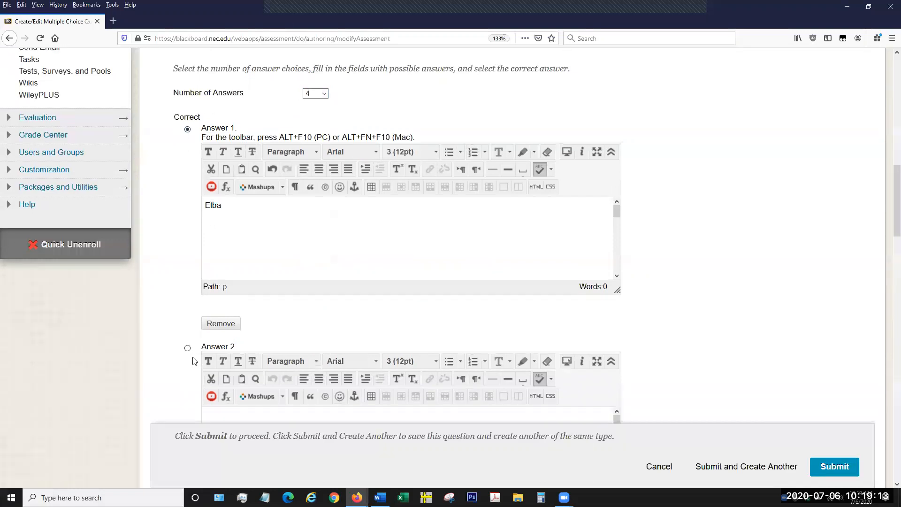
scroll(187, 347, "up", 6)
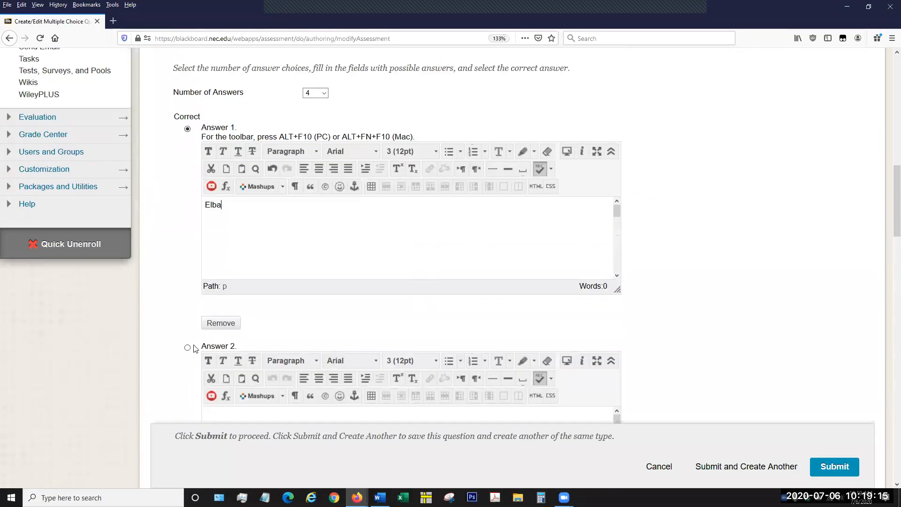
left_click(187, 213)
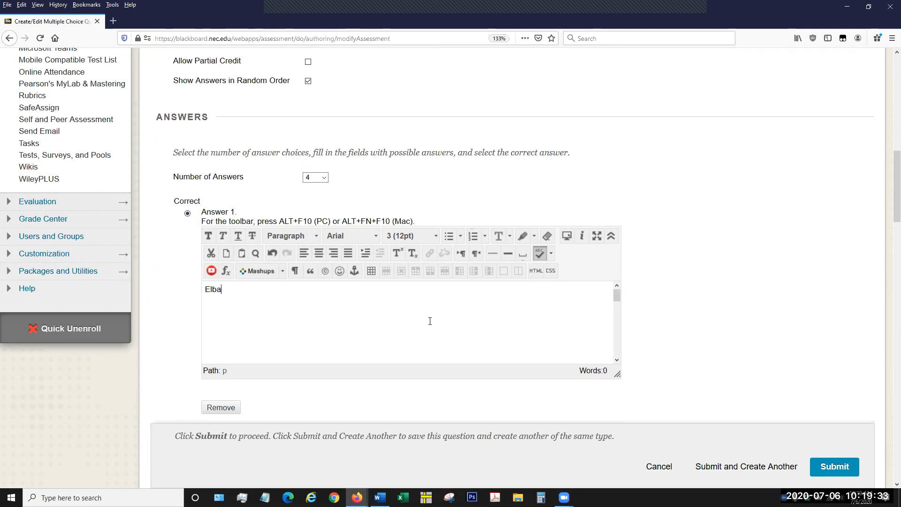
Enter "Waterloo" as the text of Answer 2.
scroll(431, 322, "up", 3)
scroll(648, 325, "down", 3)
scroll(668, 253, "down", 3)
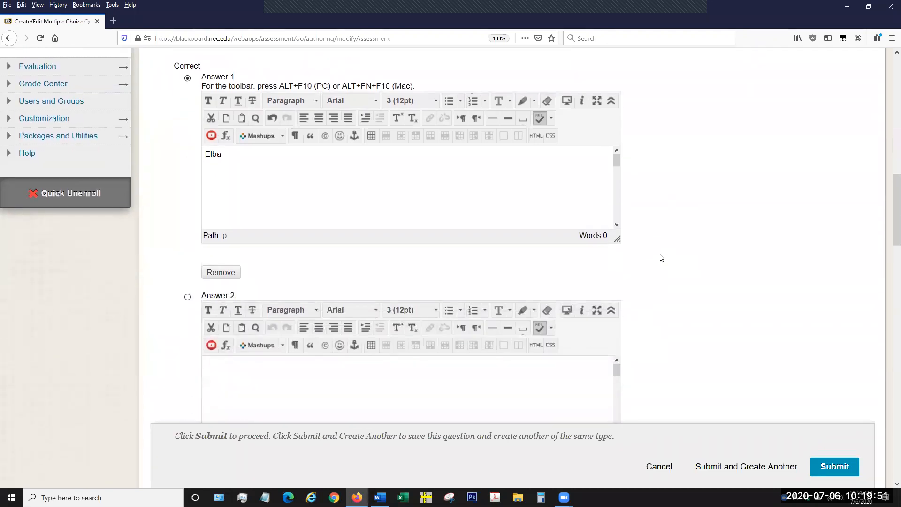
scroll(660, 258, "down", 3)
left_click(283, 260)
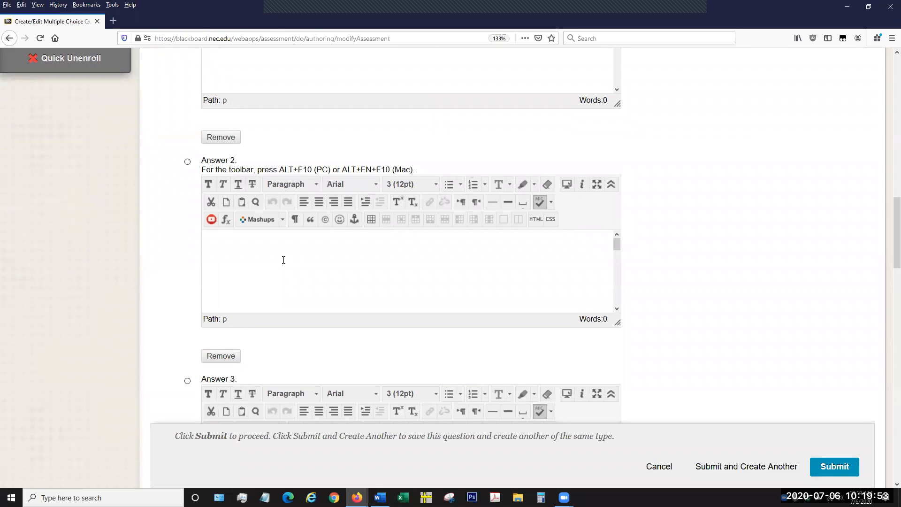
type("Waterloo")
Enter "Germany" as the text of Answer 3.
scroll(647, 296, "down", 4)
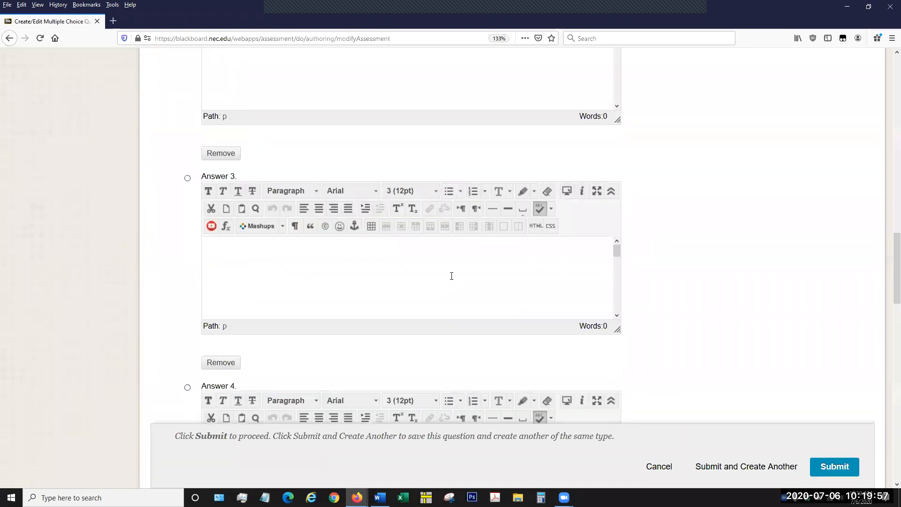
left_click(451, 269)
type("Spa")
key("BackSpace")
key("BackSpace")
key("BackSpace")
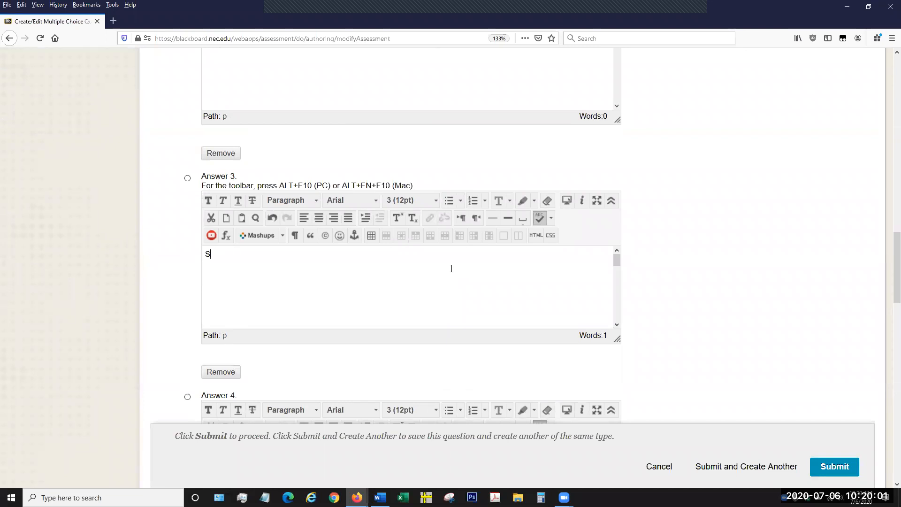
type("Germany")
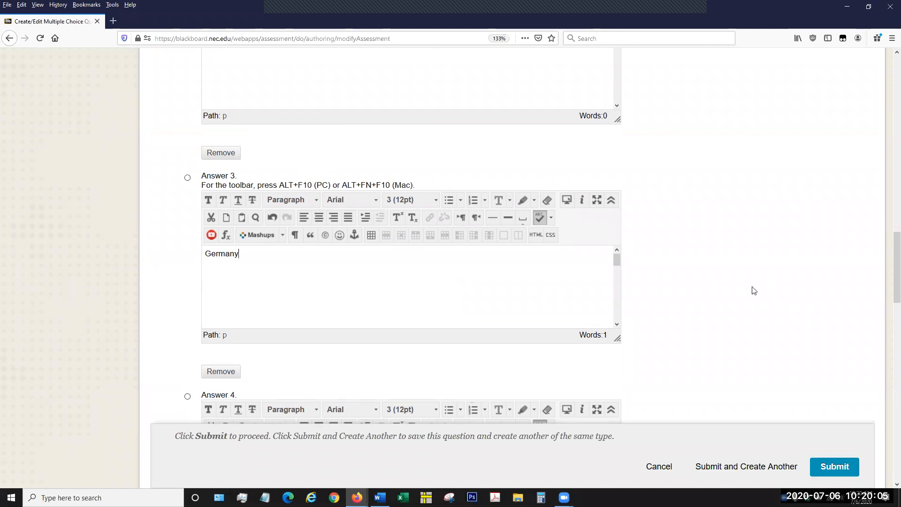
Enter "Antartica" as the text of Answer 4.
scroll(432, 277, "down", 4)
left_click(424, 296)
type("Ant")
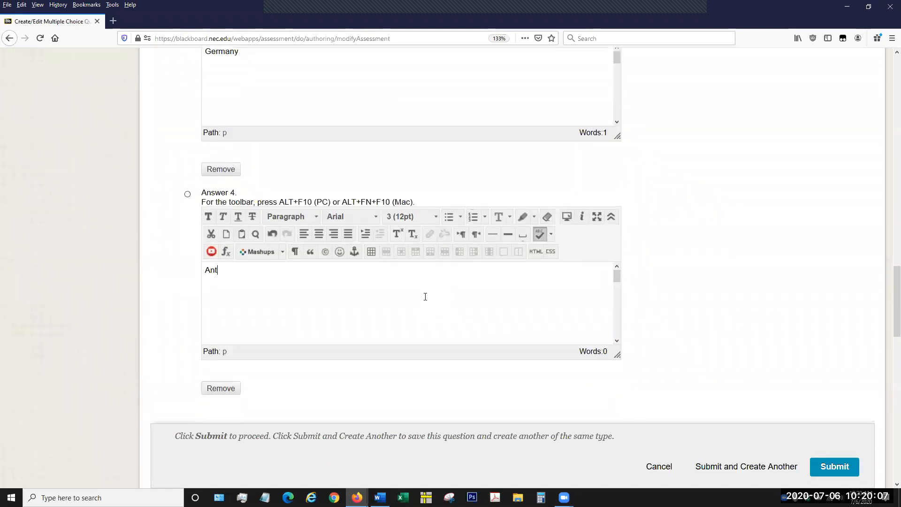
type("artica")
Review the four answer choices and which one is marked correct, along with the answer options above them.
scroll(725, 246, "up", 10)
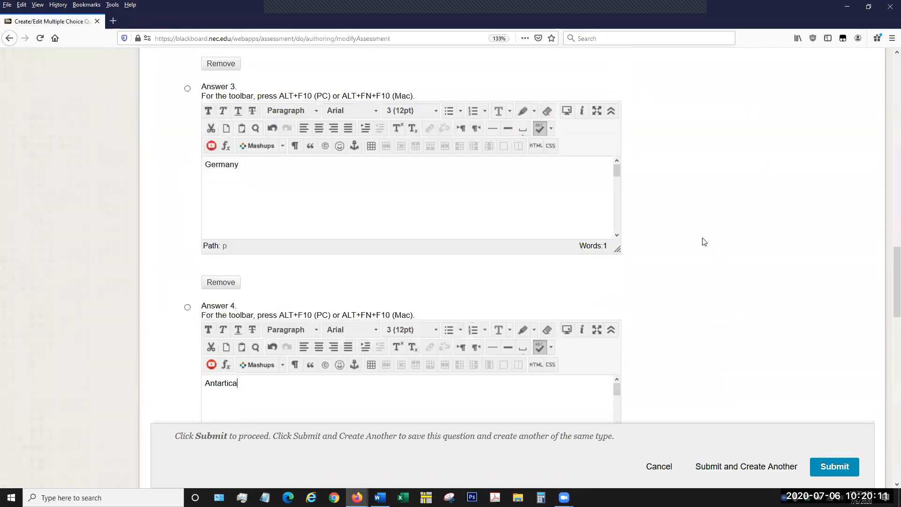
scroll(618, 231, "up", 2)
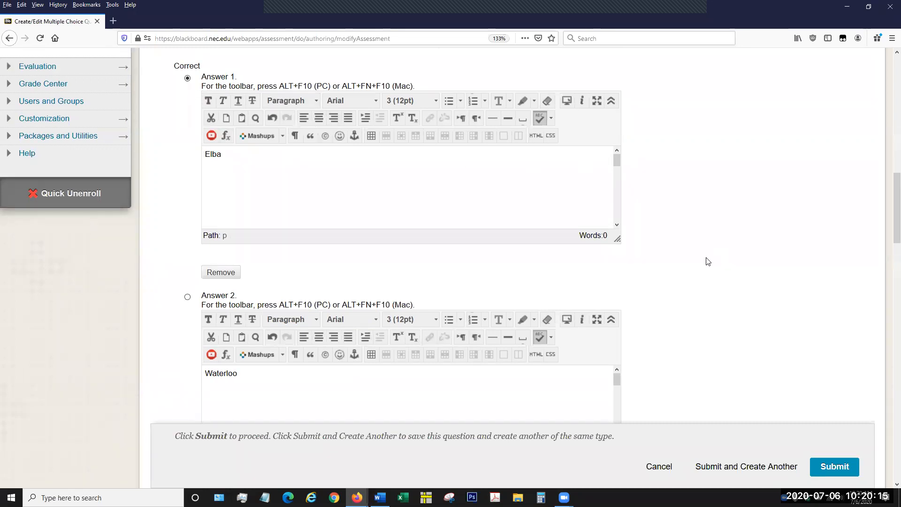
scroll(694, 275, "down", 10)
scroll(694, 275, "down", 4)
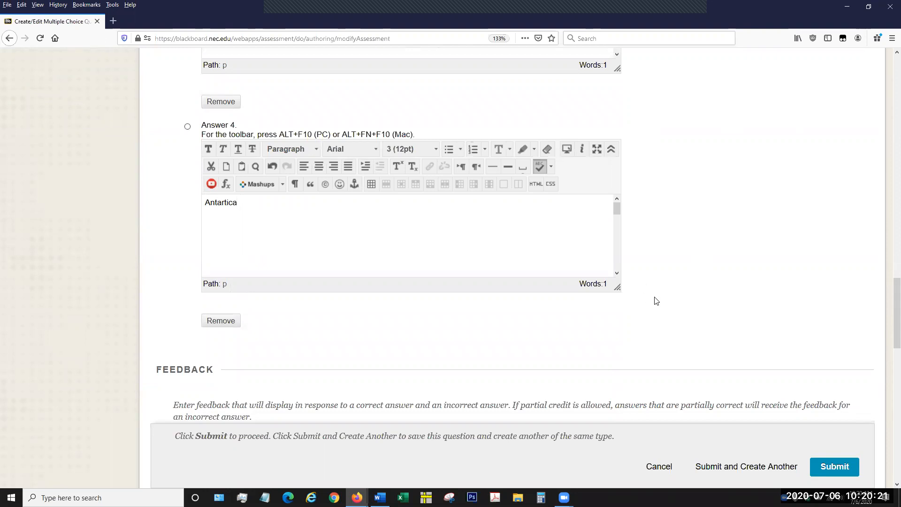
scroll(666, 300, "up", 2)
scroll(667, 301, "up", 3)
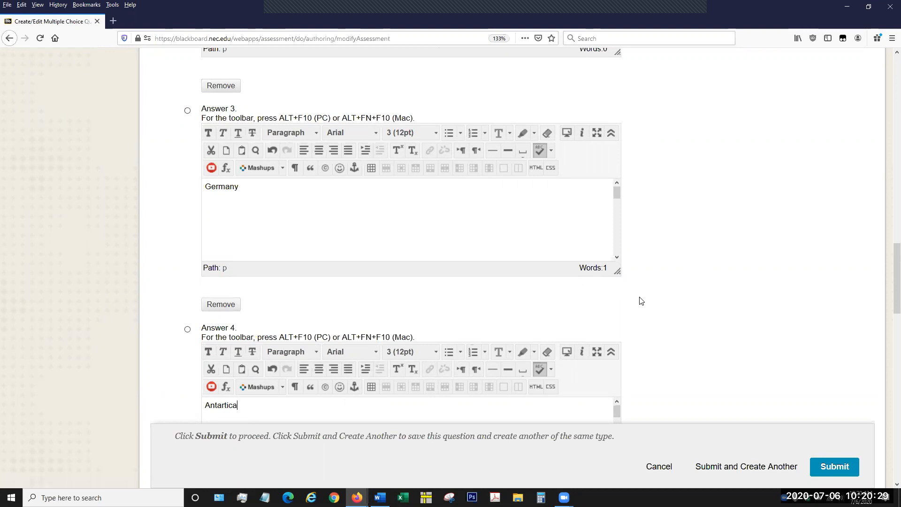
scroll(645, 291, "up", 2)
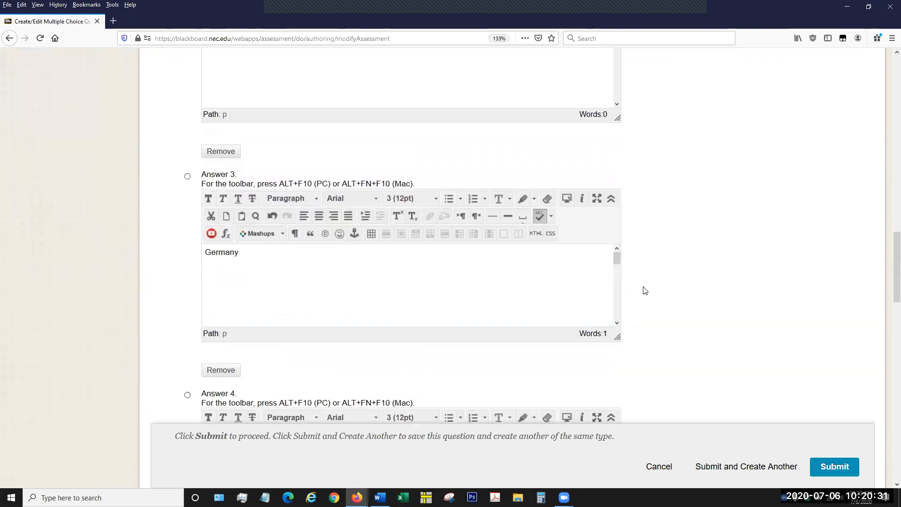
scroll(645, 291, "up", 10)
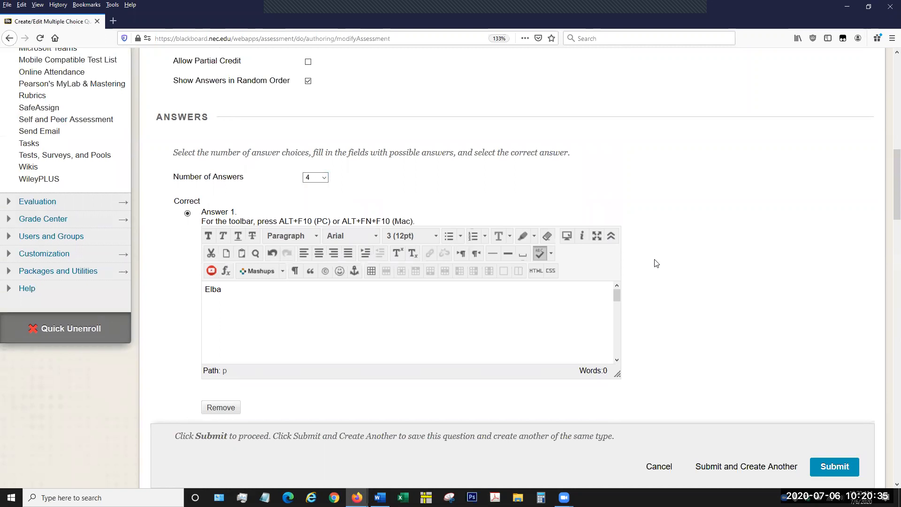
scroll(655, 270, "down", 10)
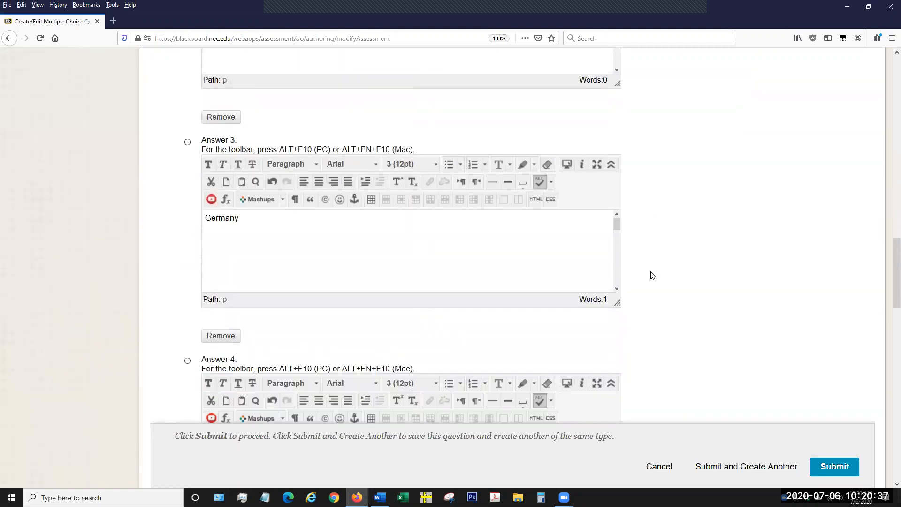
Enter "Correct! Good job!" as the Correct Response Feedback.
scroll(652, 275, "down", 10)
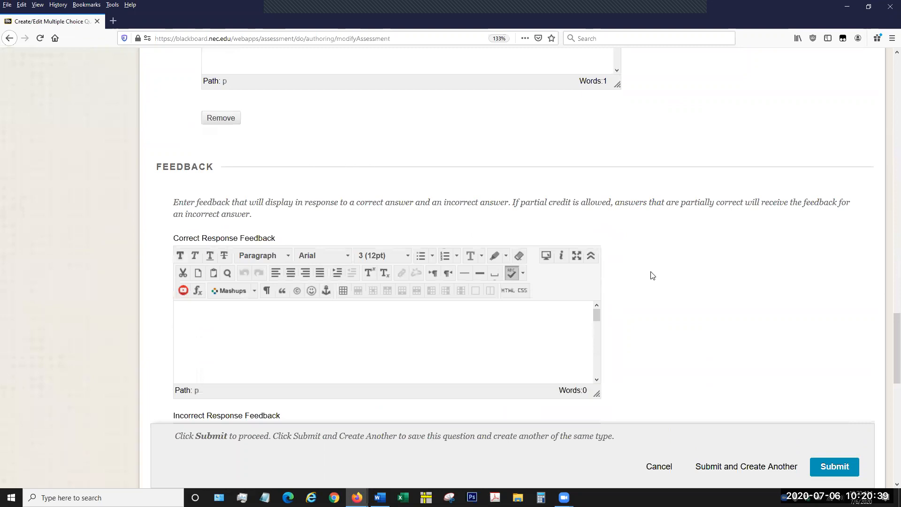
scroll(653, 276, "down", 1)
scroll(638, 258, "down", 1)
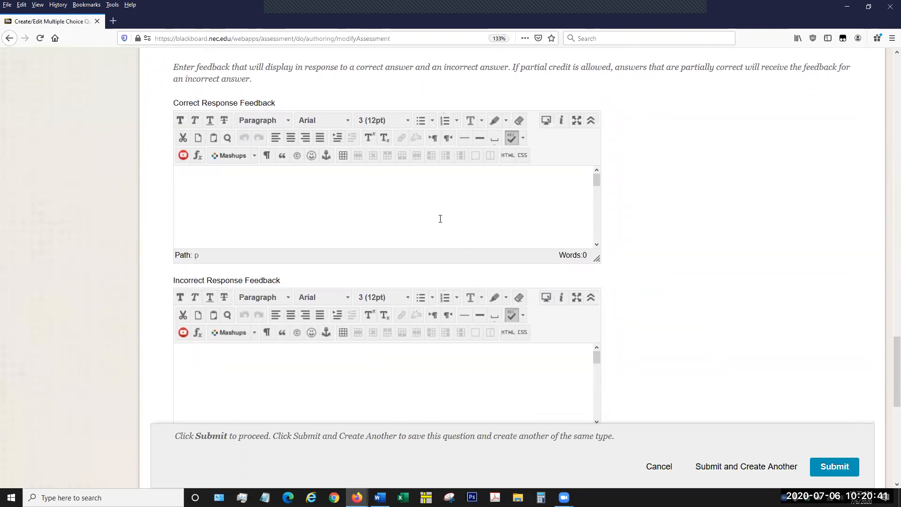
left_click(439, 219)
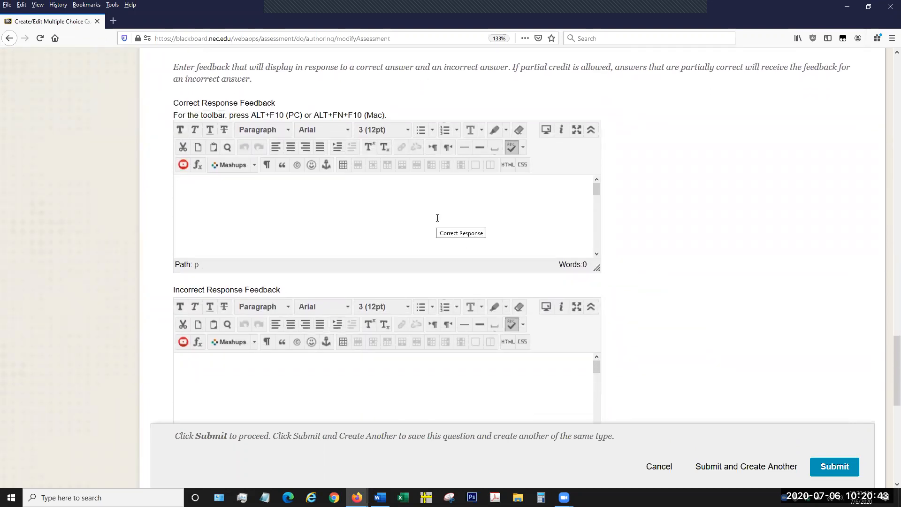
type("Correct! Good job!")
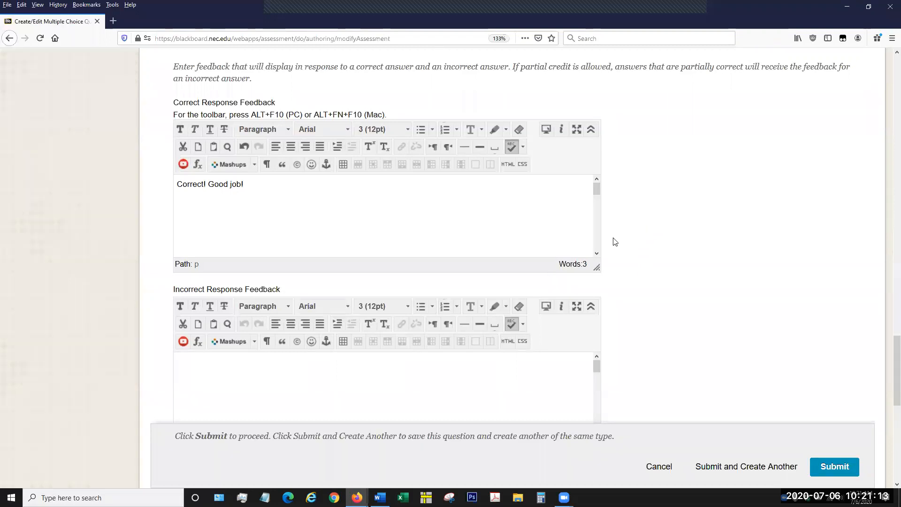
Enter "Incorrect. Elba was the correct choice." as the Incorrect Response Feedback.
scroll(613, 241, "down", 3)
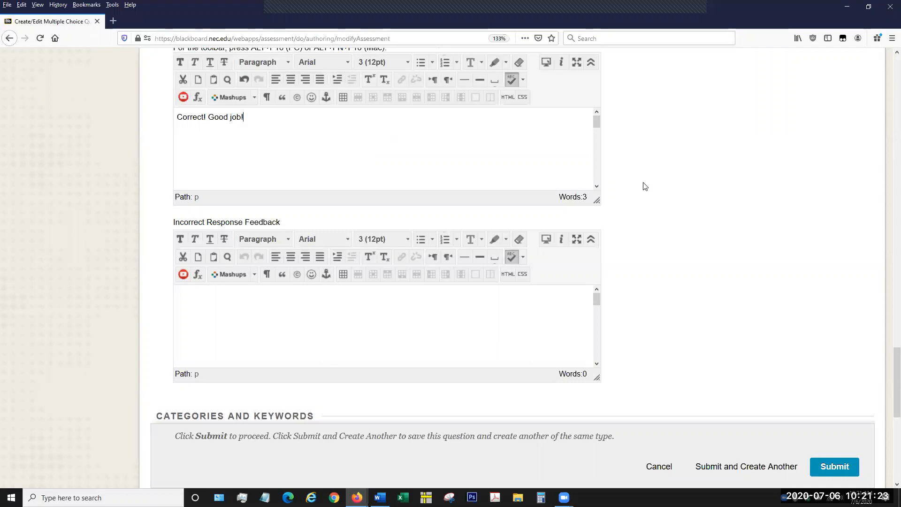
scroll(638, 186, "down", 3)
left_click(426, 187)
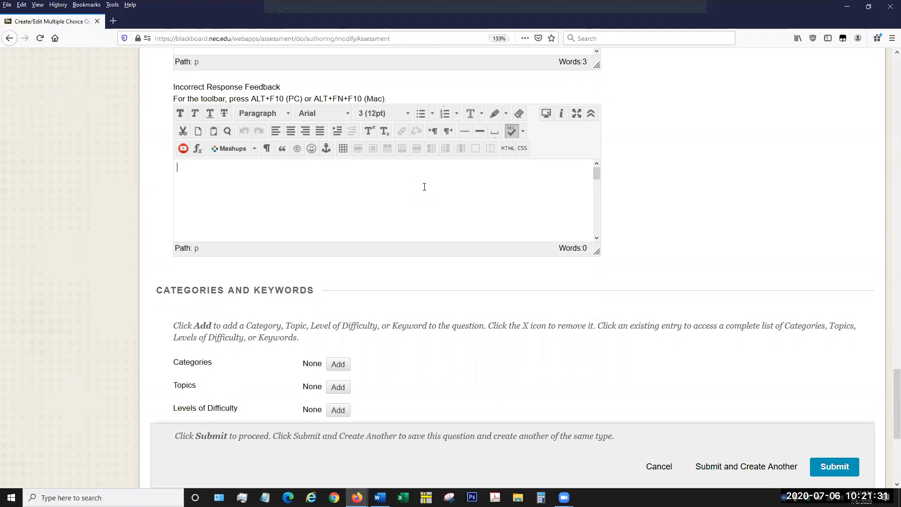
type("Incorrect. Elba was the correct cxhoice.")
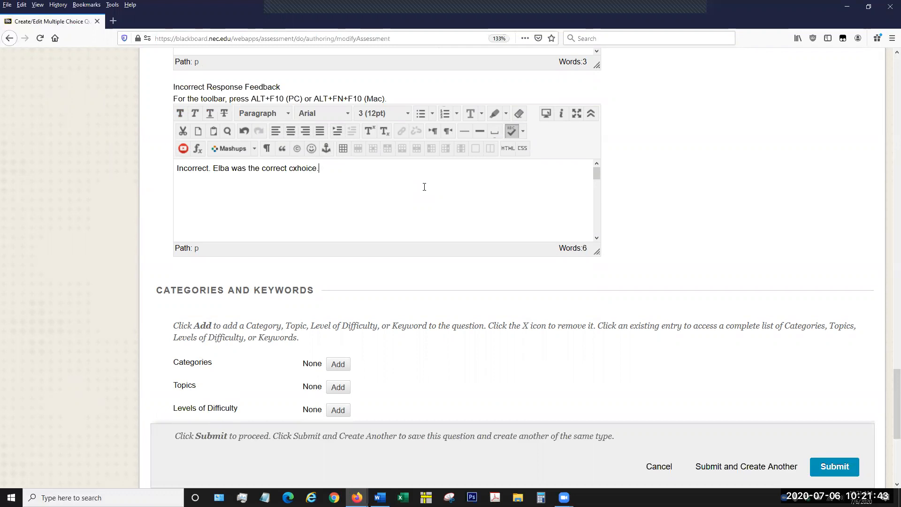
key("BackSpace")
Add the category tags "History" and "France" to the question.
scroll(655, 218, "down", 3)
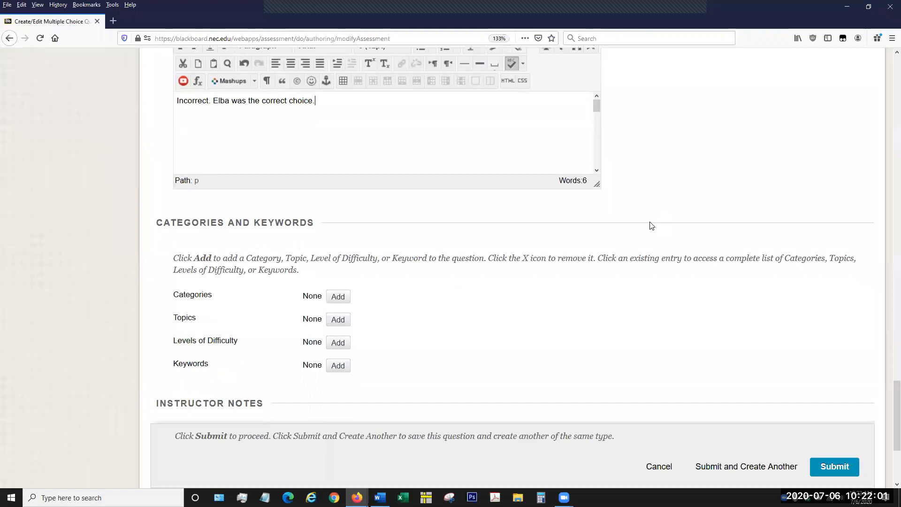
scroll(651, 226, "down", 3)
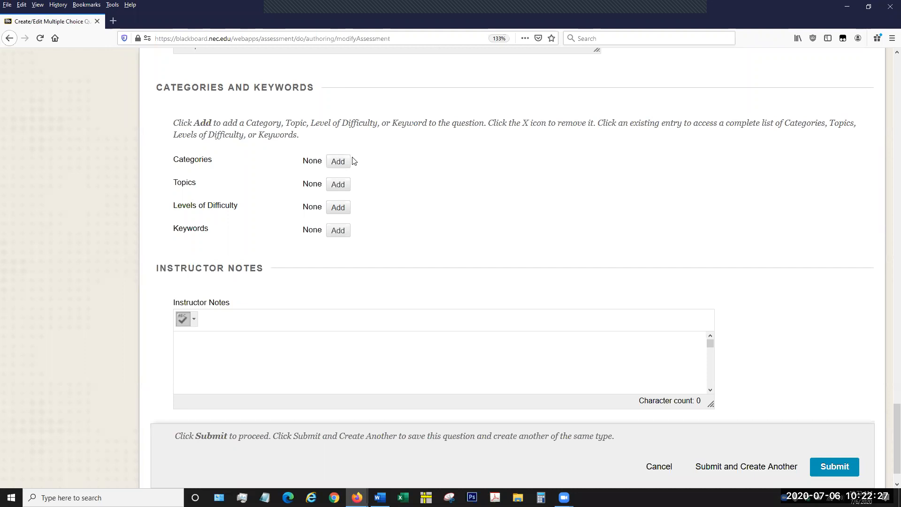
left_click(342, 167)
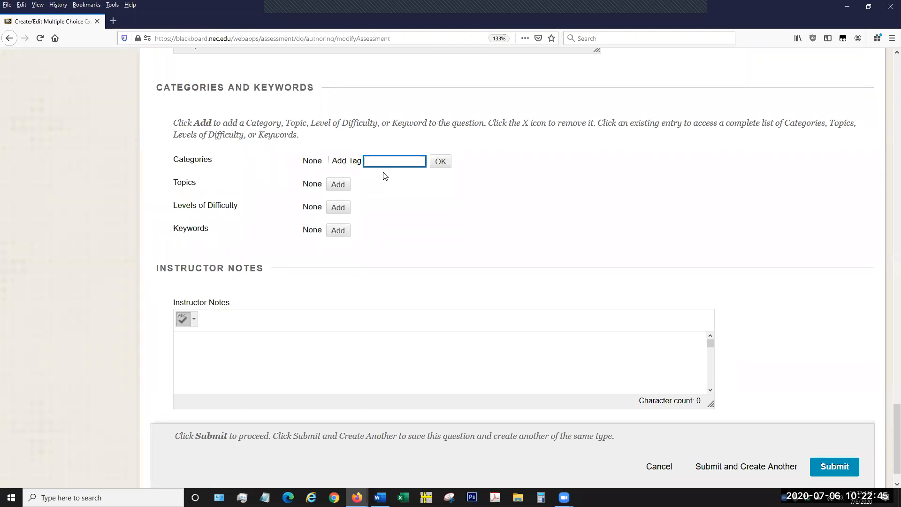
type("History")
left_click(440, 162)
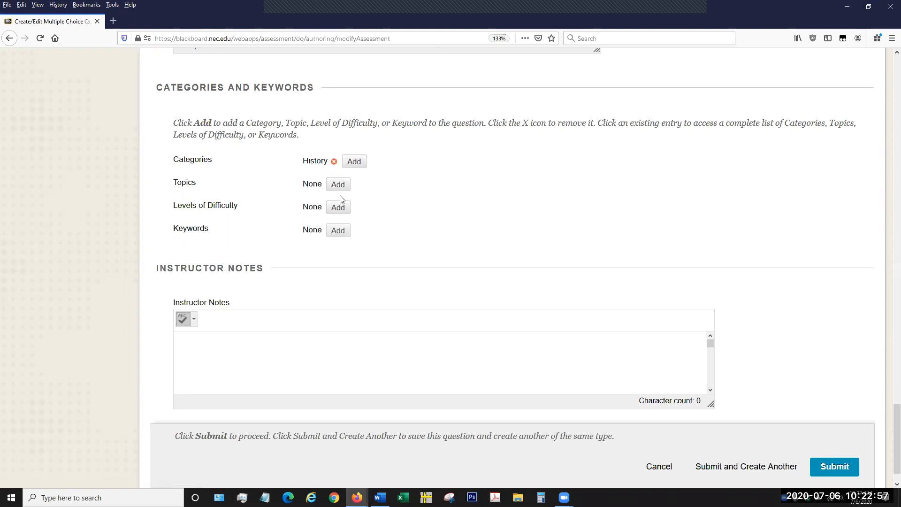
left_click(355, 162)
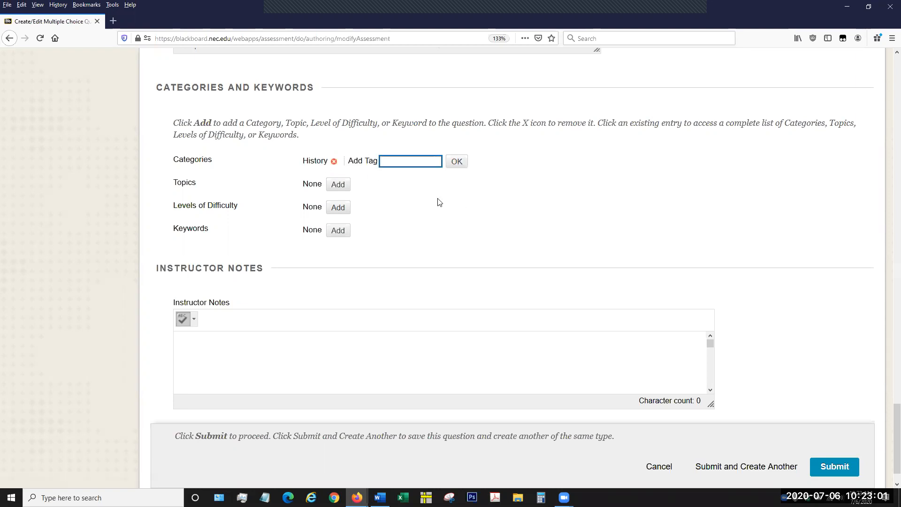
type("France")
left_click(454, 165)
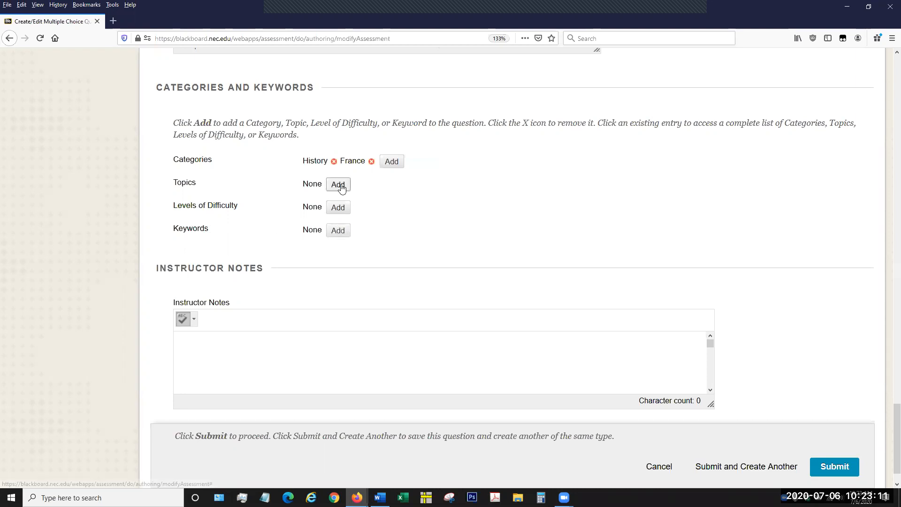
Add the level of difficulty tag "easy" to the question.
left_click(343, 207)
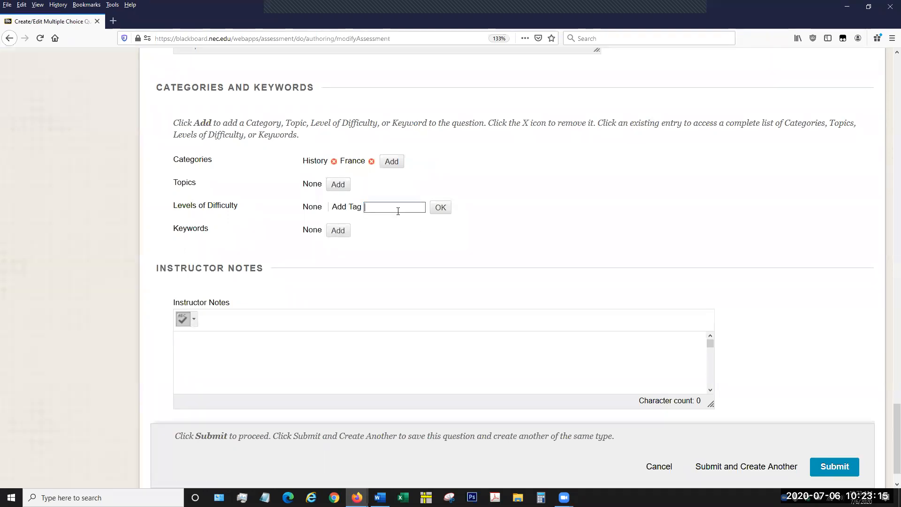
type("easy")
left_click(443, 208)
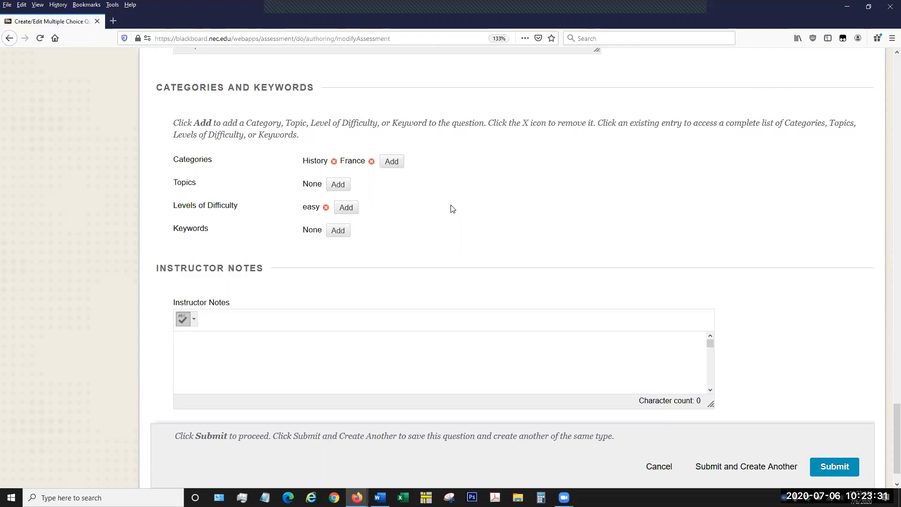
Examine the Instructor Notes field and review the whole question form, including its title, text, options, answers, feedback and tags.
scroll(769, 278, "down", 1)
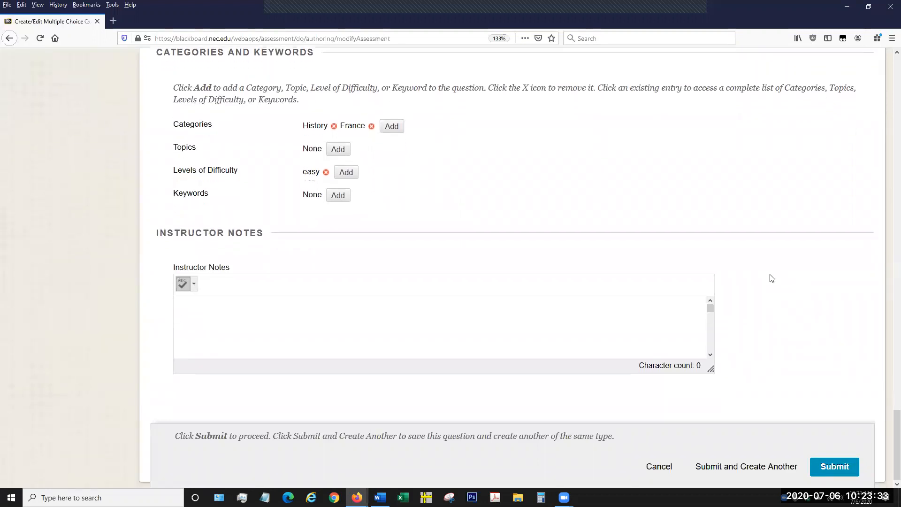
left_click(462, 328)
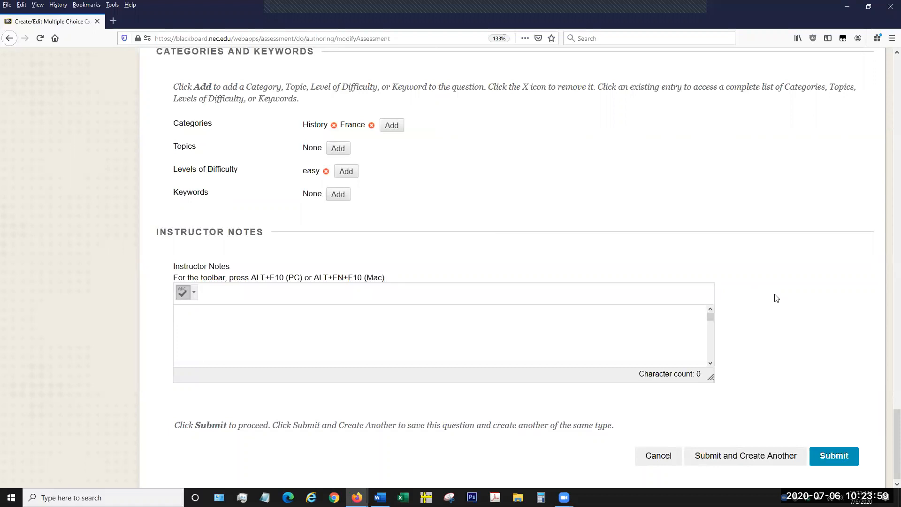
scroll(773, 305, "up", 1)
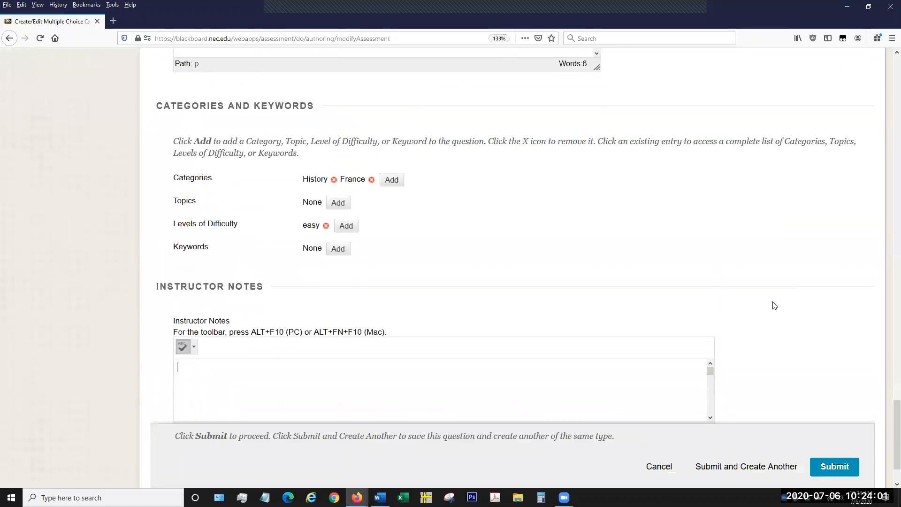
scroll(783, 338, "down", 2)
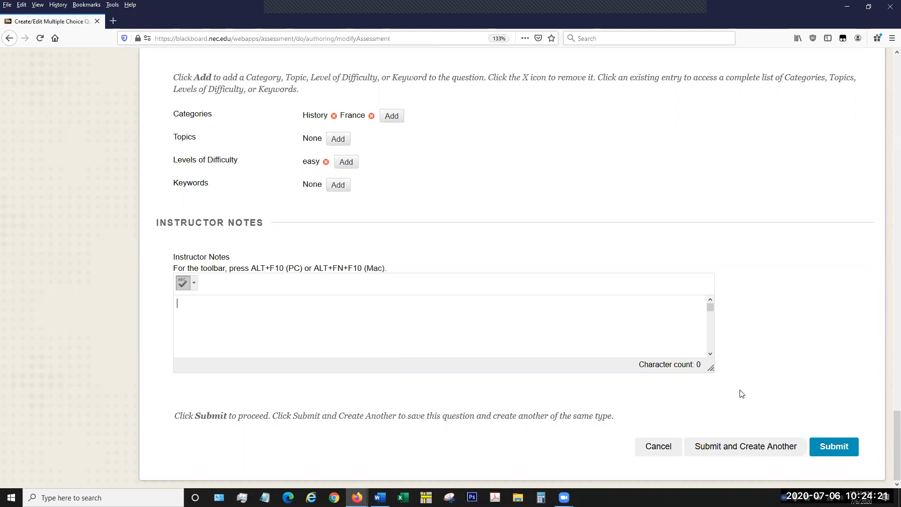
scroll(762, 362, "up", 5)
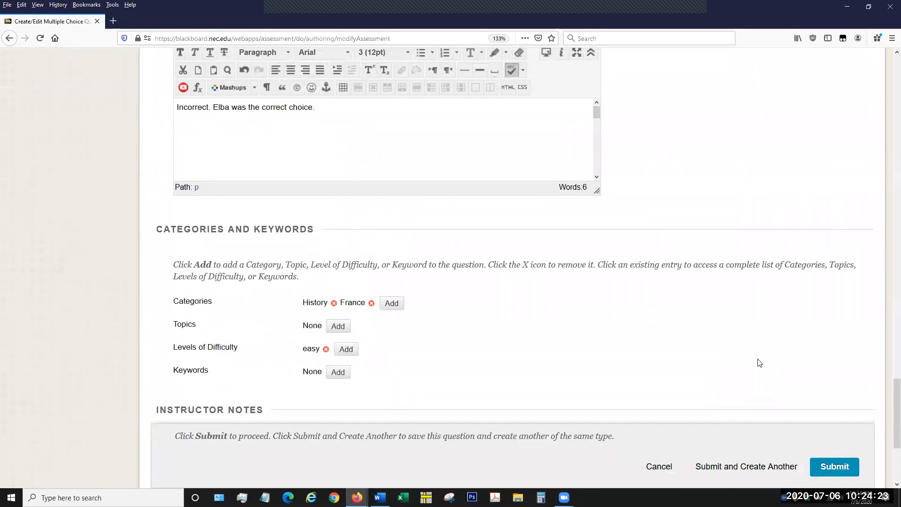
scroll(695, 274, "up", 15)
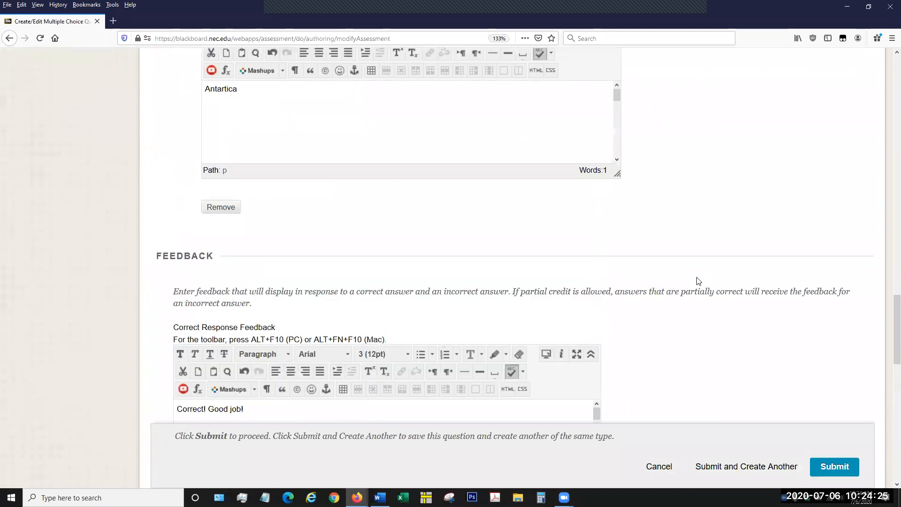
scroll(692, 285, "up", 15)
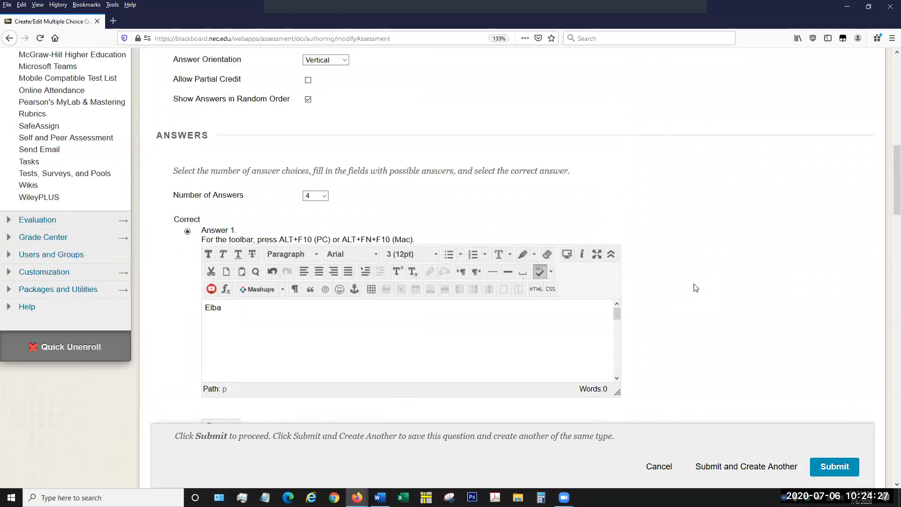
scroll(685, 286, "up", 10)
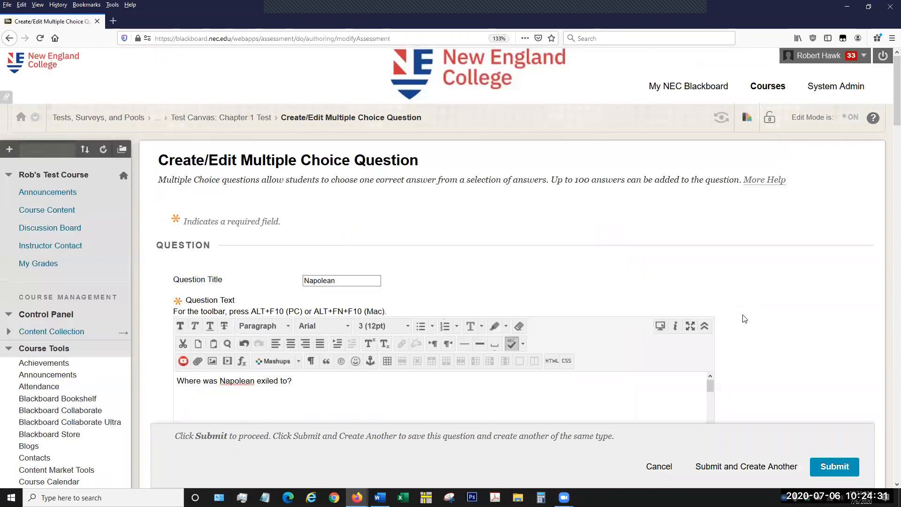
scroll(744, 318, "down", 3)
scroll(744, 317, "down", 2)
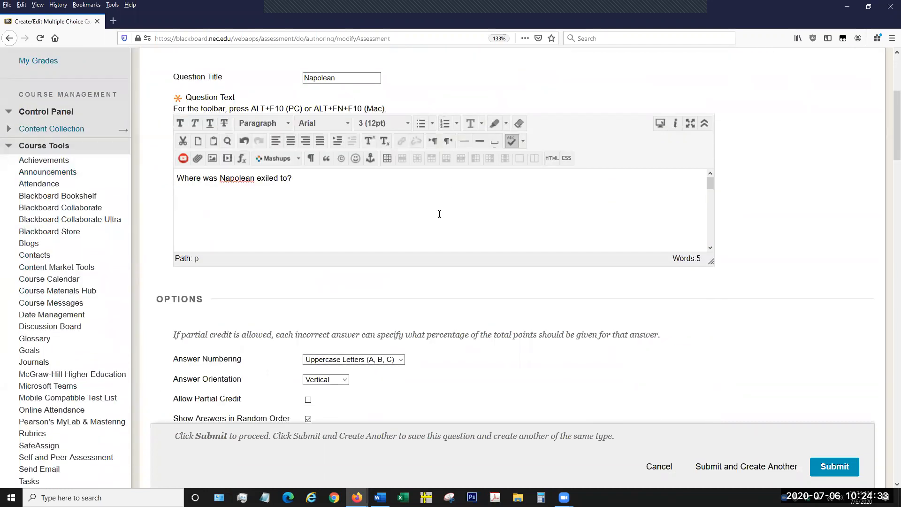
scroll(744, 307, "down", 3)
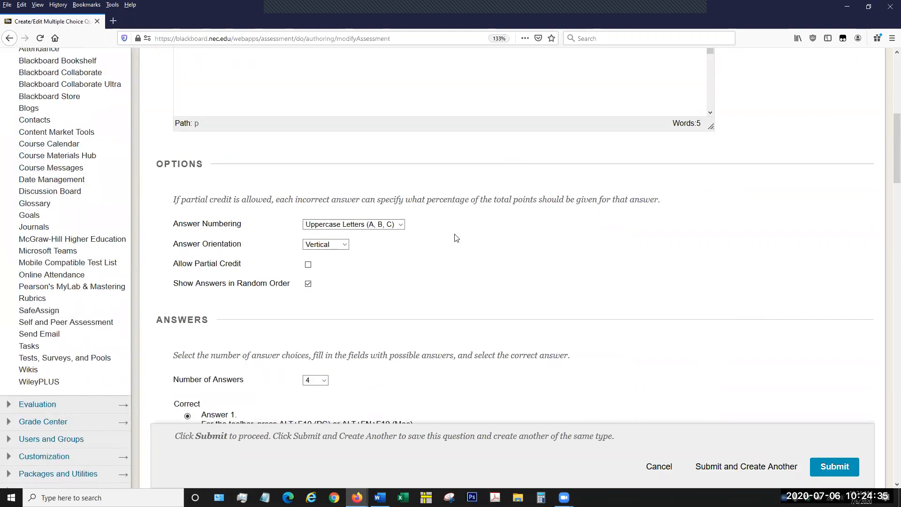
scroll(612, 297, "down", 5)
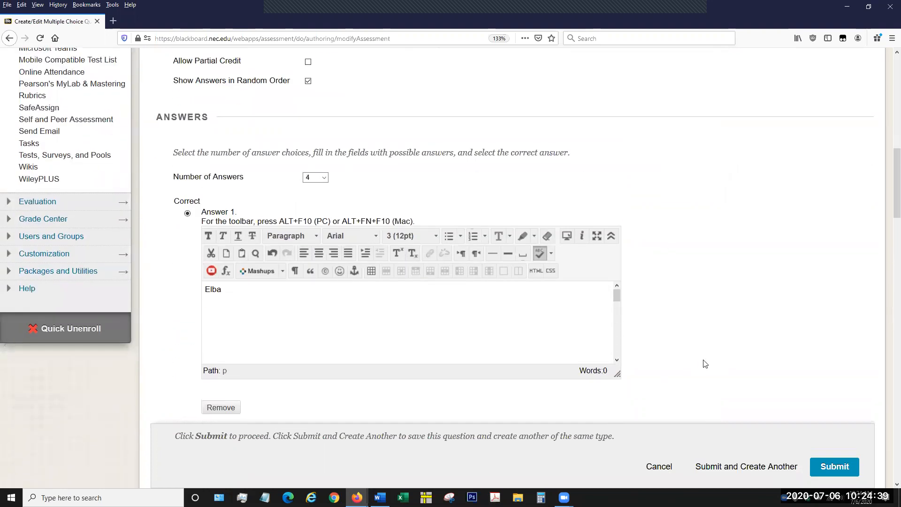
Submit the completed multiple choice question to save it in the Chapter 1 Test.
scroll(705, 359, "down", 10)
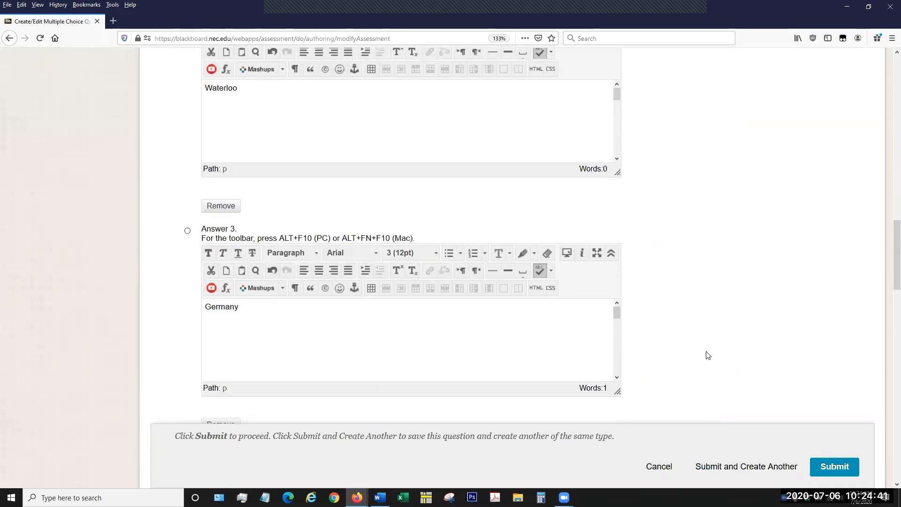
scroll(706, 355, "down", 14)
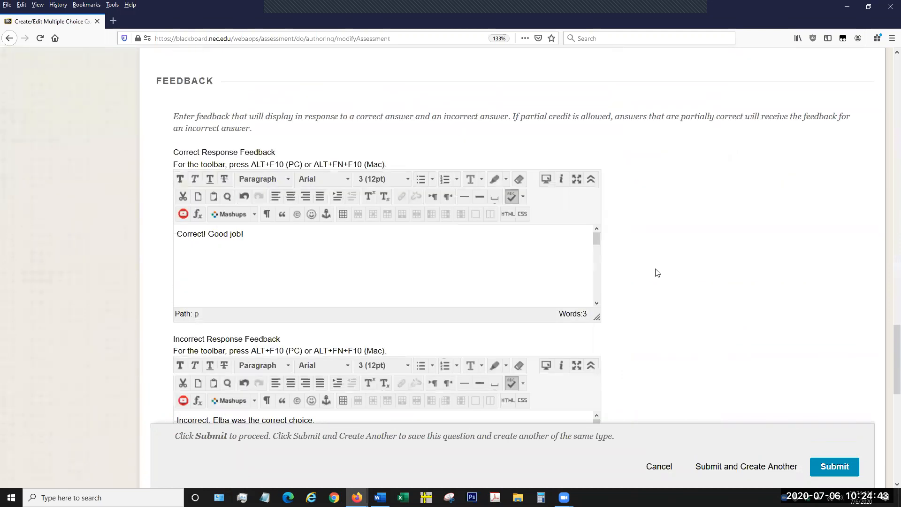
scroll(657, 273, "down", 1)
scroll(722, 351, "down", 8)
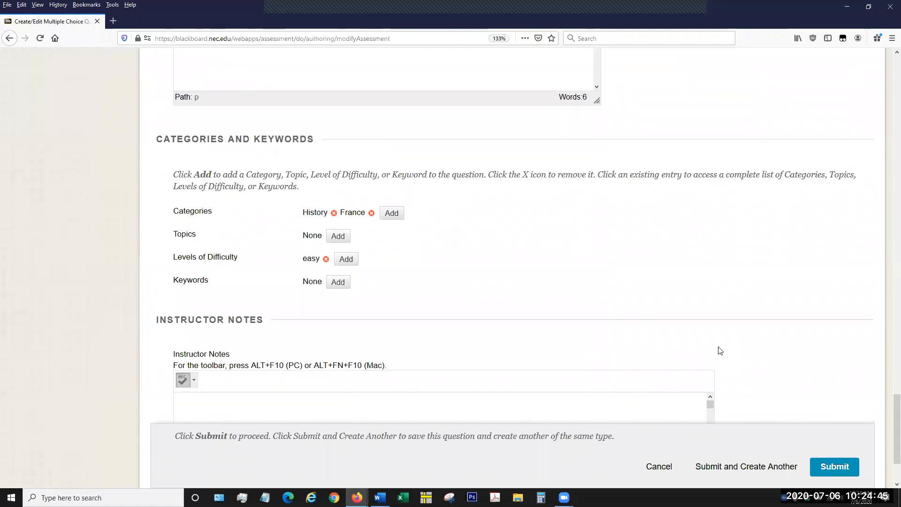
scroll(720, 351, "down", 2)
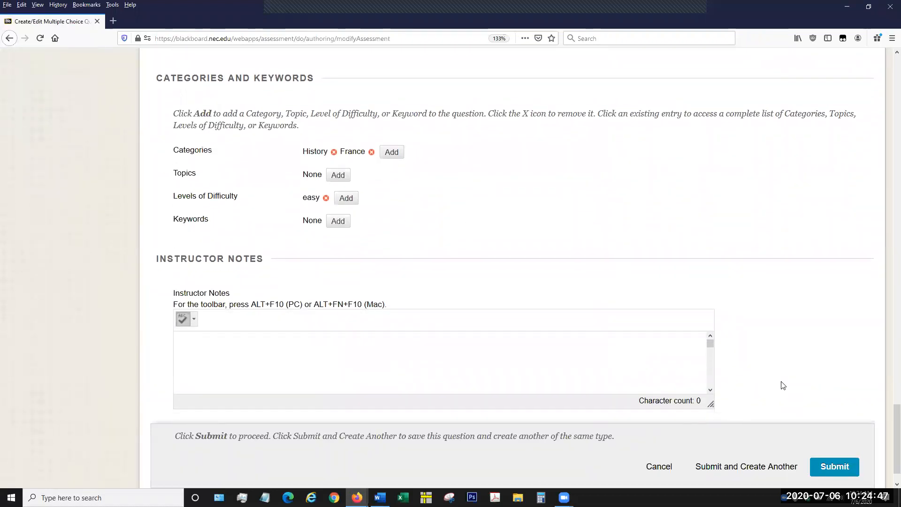
scroll(784, 386, "down", 1)
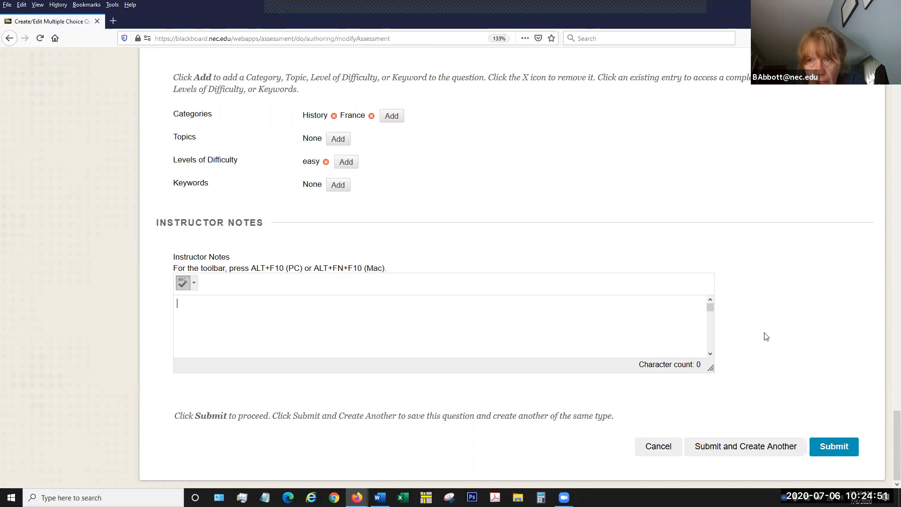
scroll(757, 282, "up", 4)
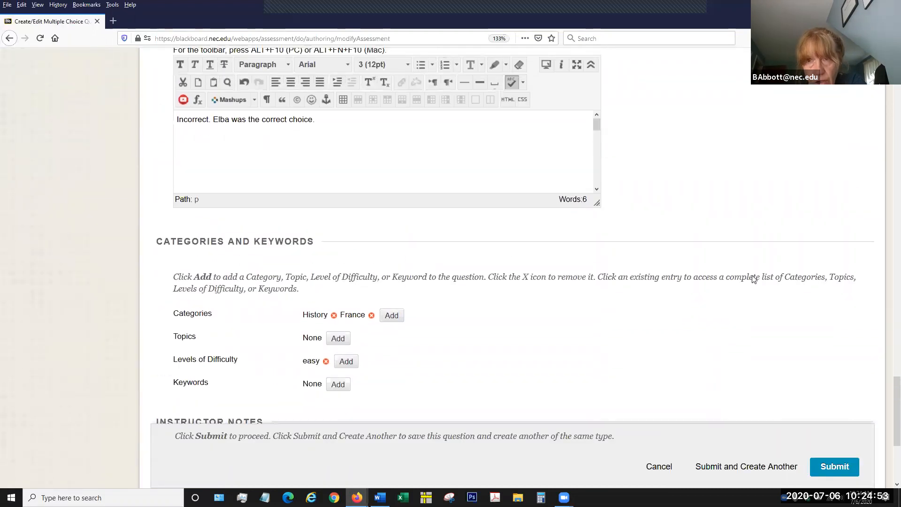
scroll(746, 277, "up", 5)
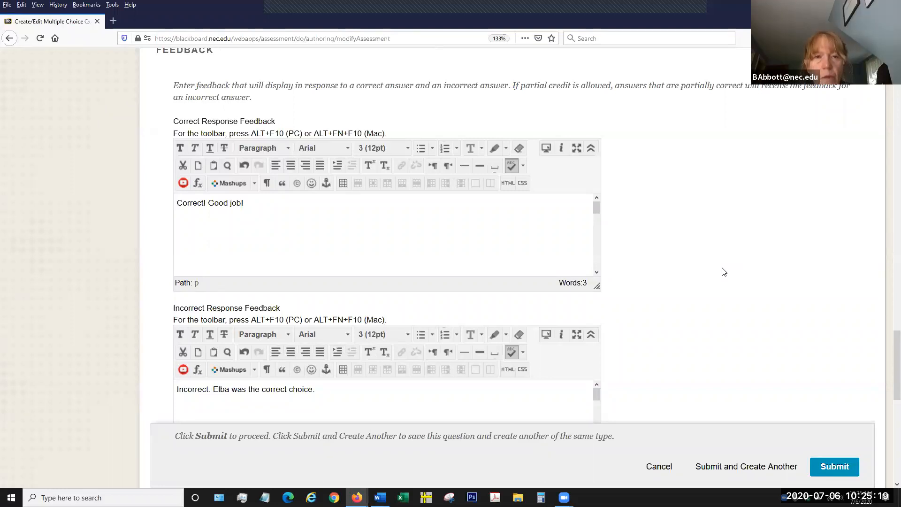
scroll(740, 331, "down", 8)
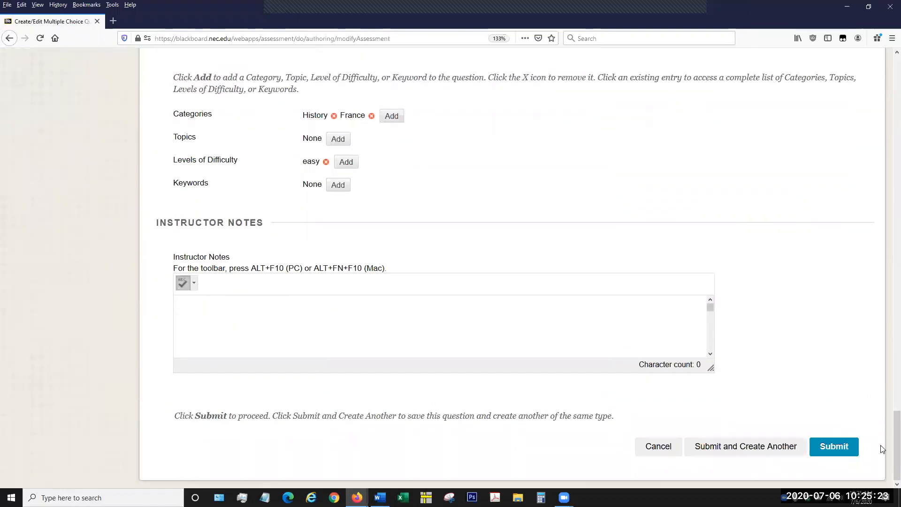
left_click(846, 448)
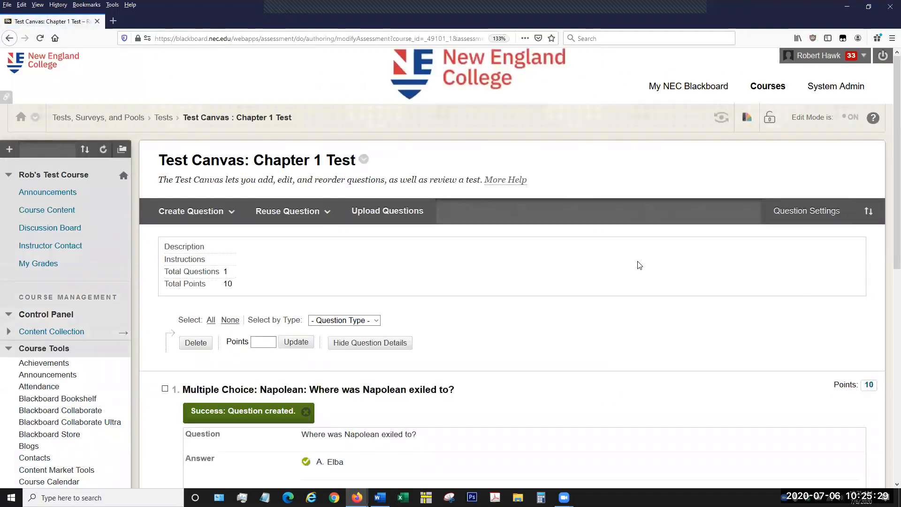
Set the point value of the multiple choice question about Napoleon's exile to 5 and submit the change.
scroll(619, 276, "down", 5)
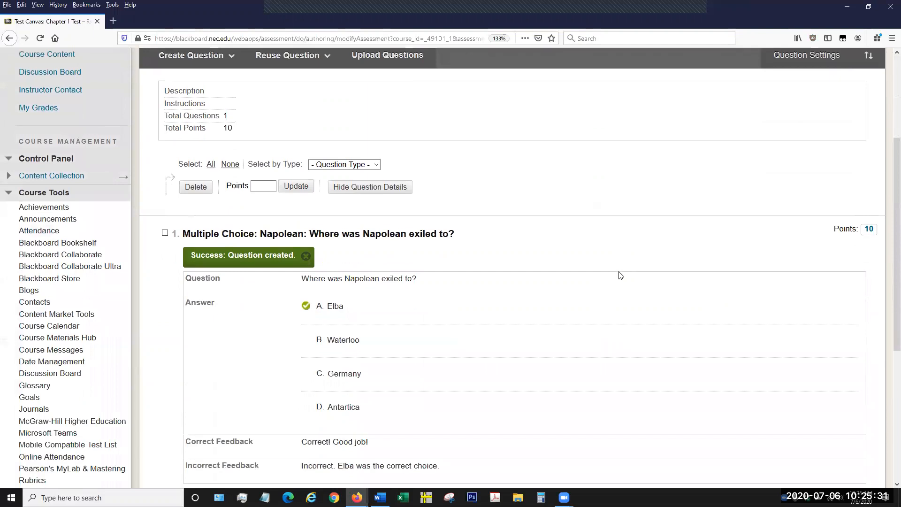
scroll(727, 307, "down", 2)
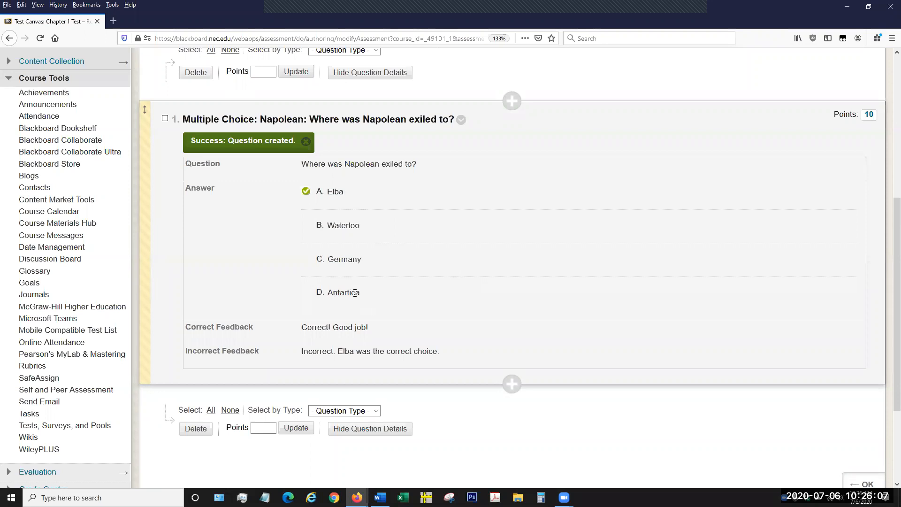
scroll(355, 292, "up", 5)
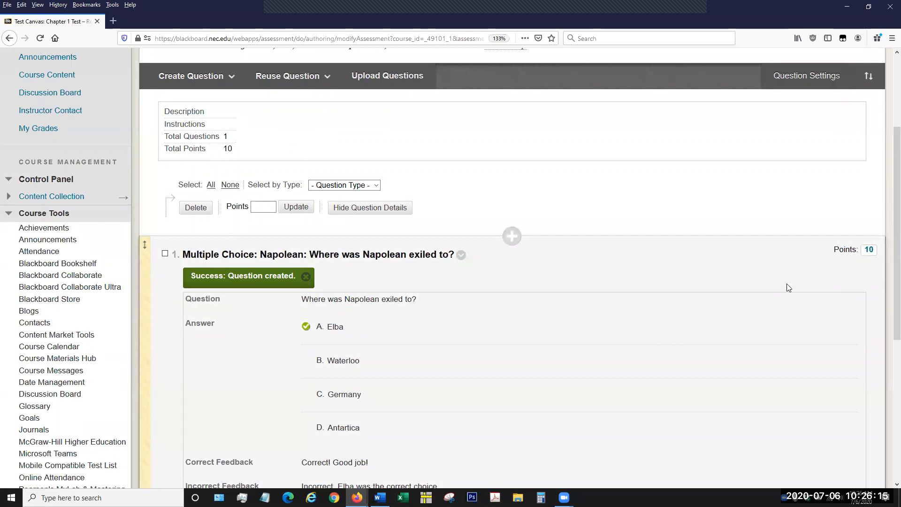
left_click(866, 252)
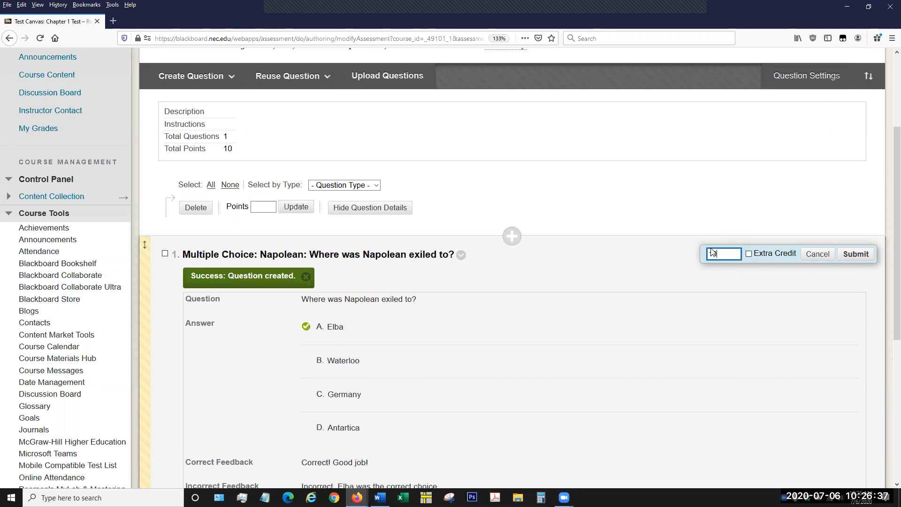
left_click_drag(725, 254, 699, 261)
type("5")
left_click(854, 255)
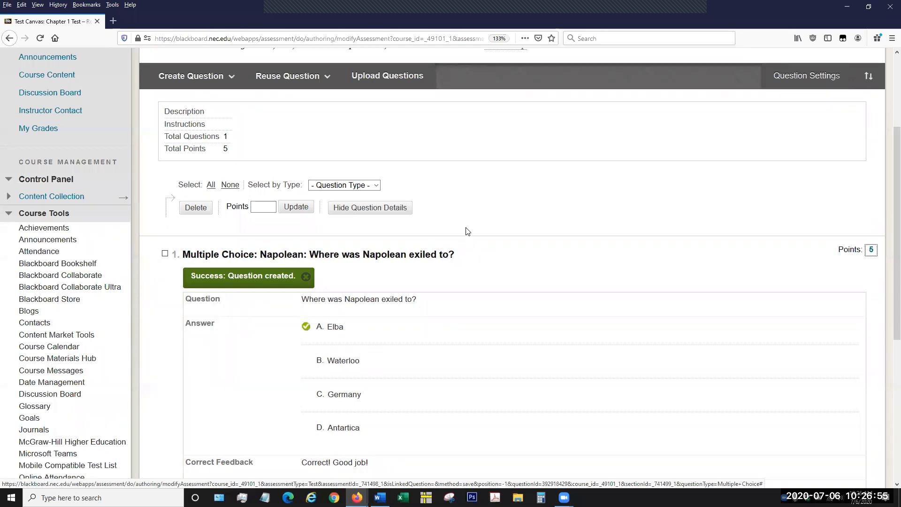
Open the form for creating a new True/False question in the Chapter 1 Test.
scroll(466, 229, "down", 2)
scroll(467, 232, "down", 2)
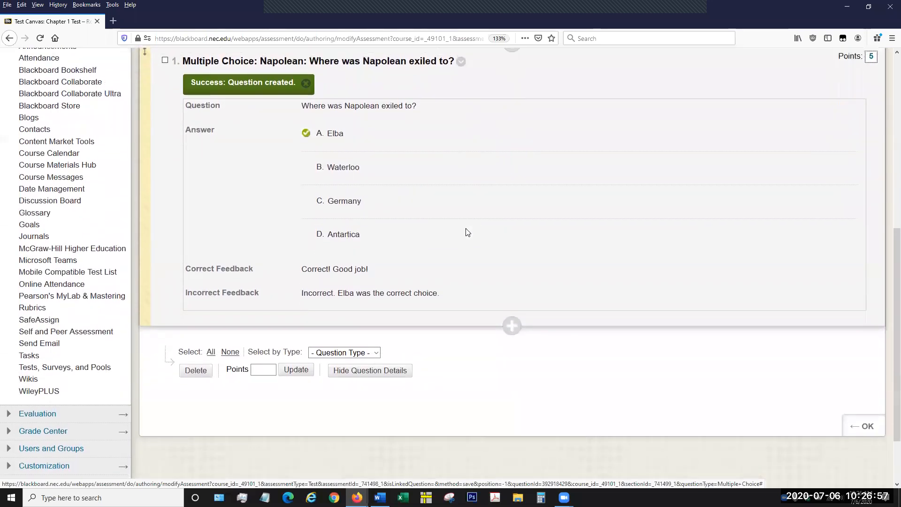
scroll(466, 231, "up", 2)
scroll(467, 233, "up", 4)
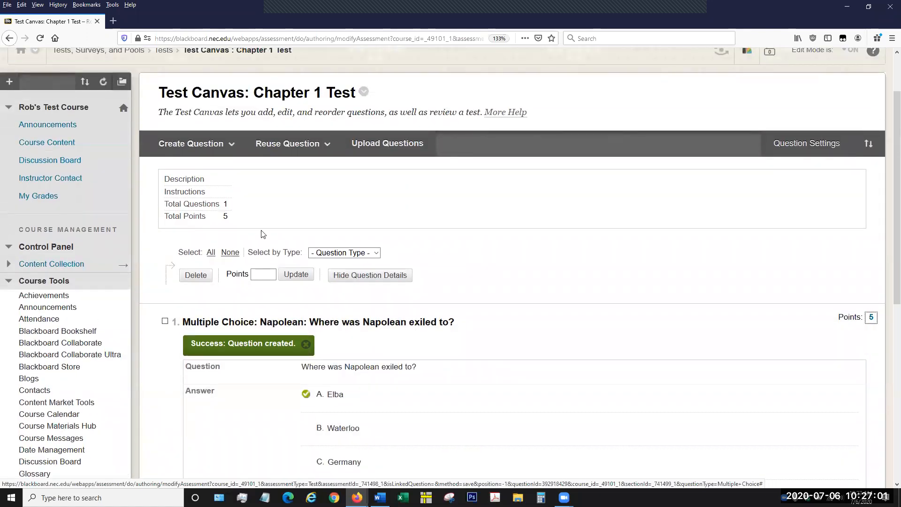
left_click(209, 153)
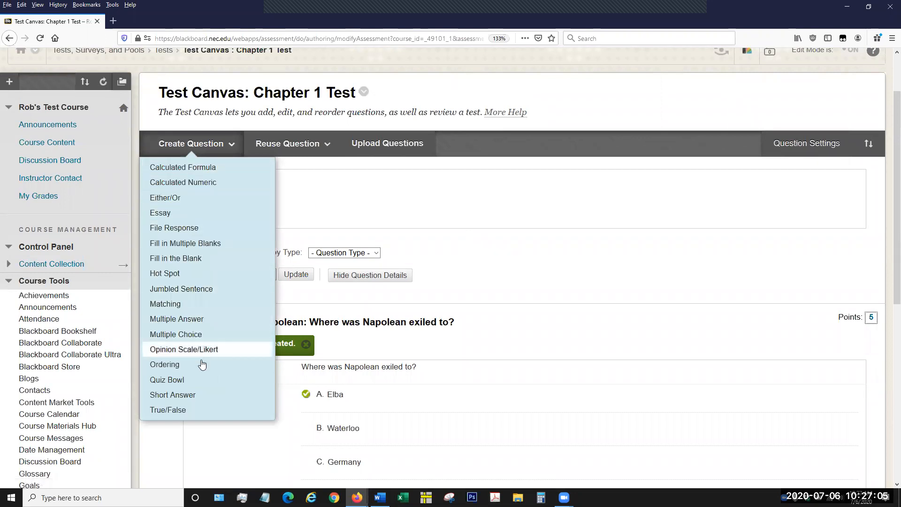
left_click(201, 413)
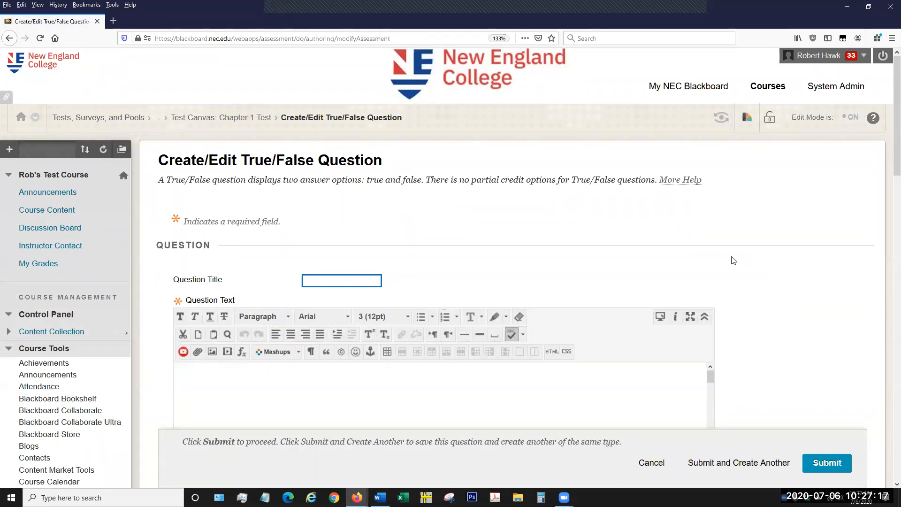
left_click(763, 254)
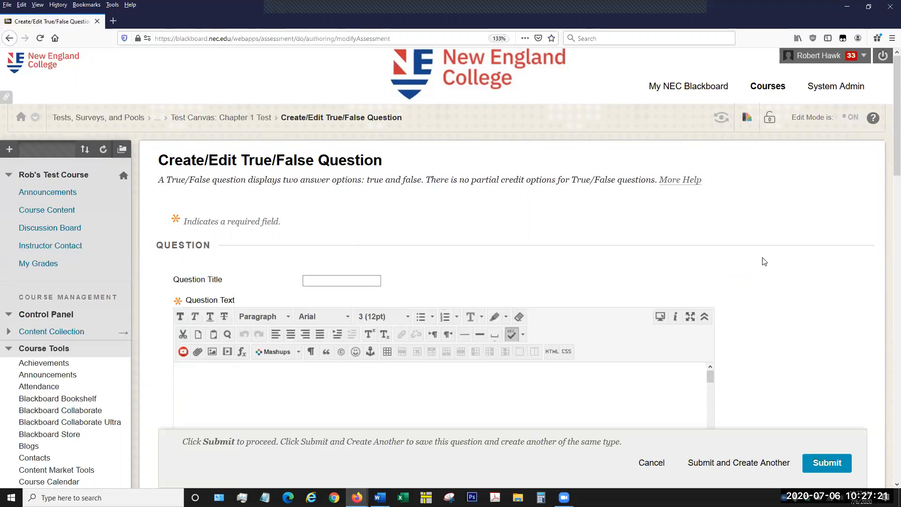
Examine the True/False question form, including its question text, answer orientation choices, answers, feedback, categories and keywords, and instructor notes.
scroll(762, 258, "down", 3)
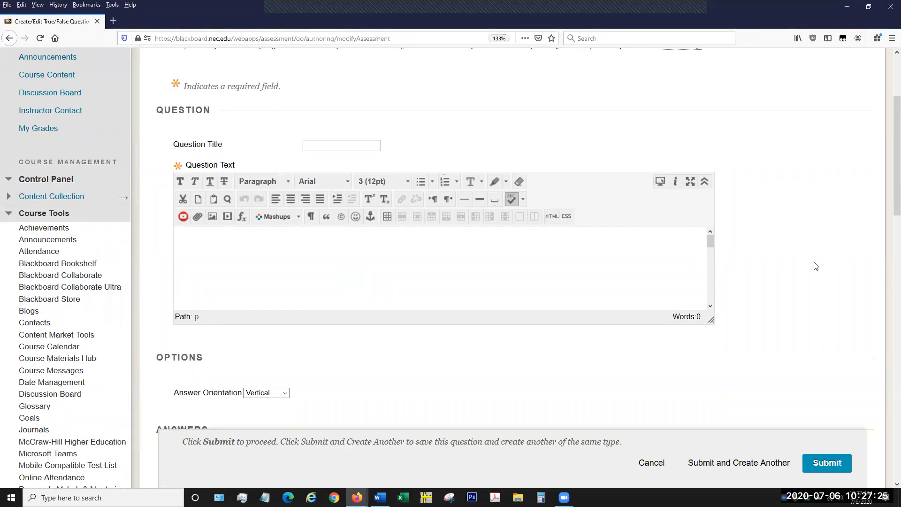
scroll(786, 261, "down", 3)
scroll(787, 263, "down", 2)
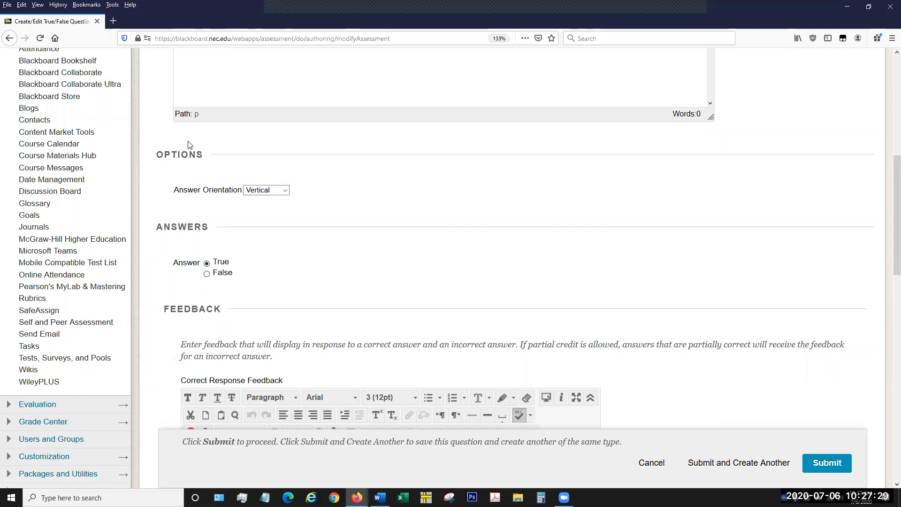
left_click(285, 190)
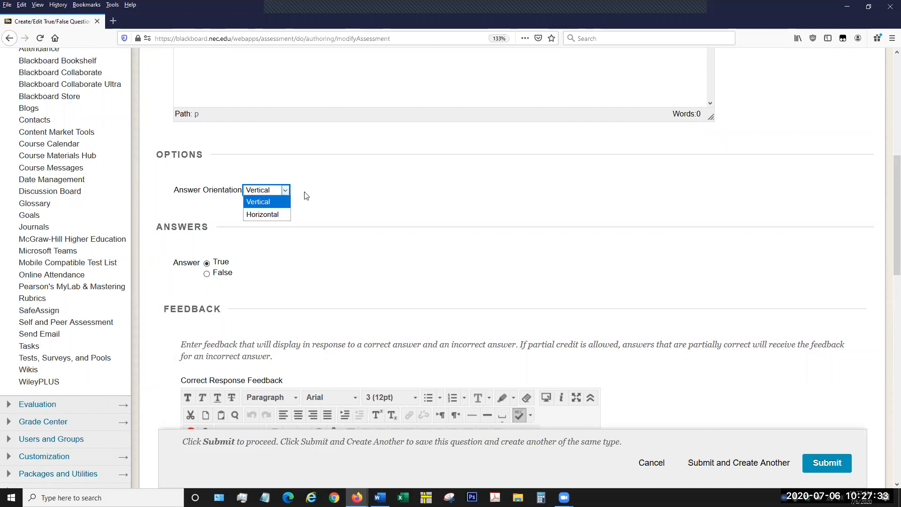
left_click(345, 198)
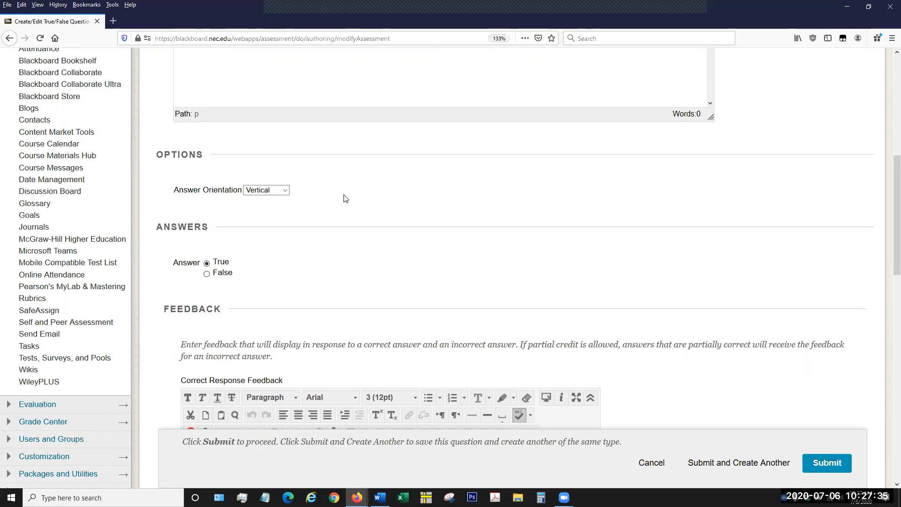
scroll(326, 198, "down", 2)
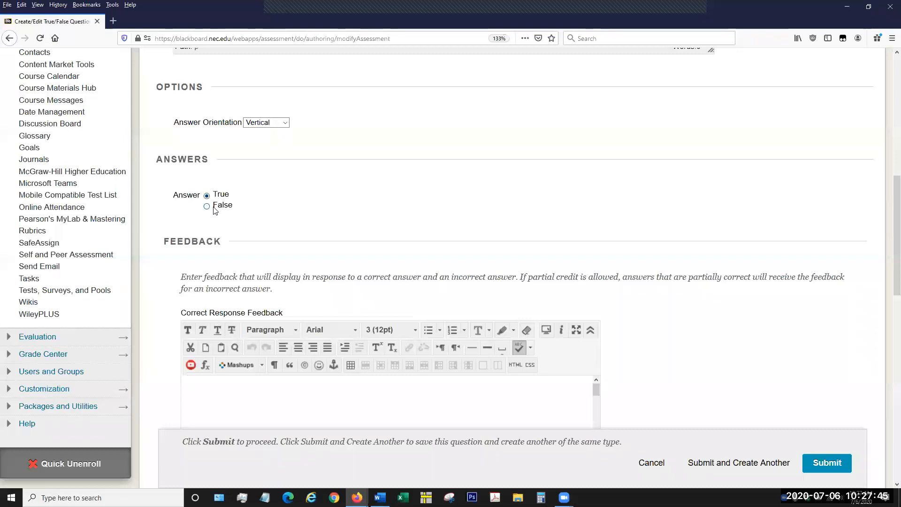
scroll(707, 204, "down", 3)
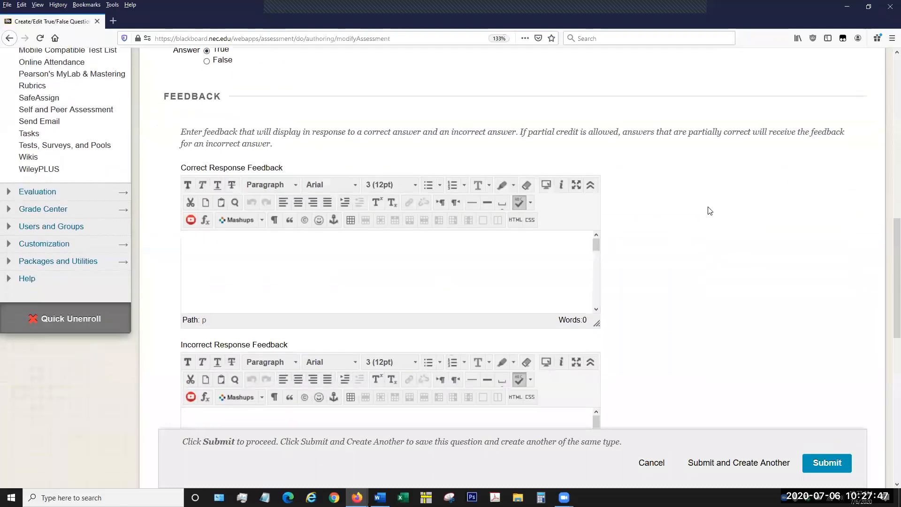
scroll(710, 210, "down", 1)
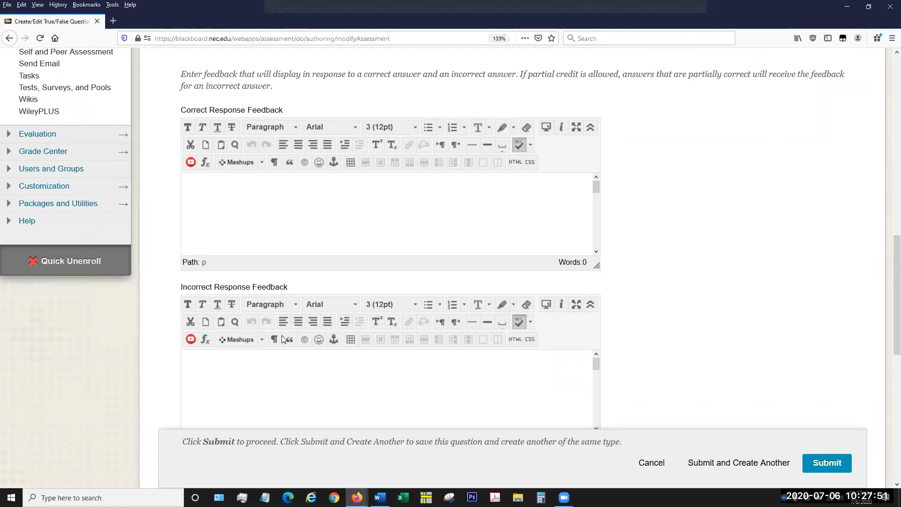
scroll(714, 269, "down", 6)
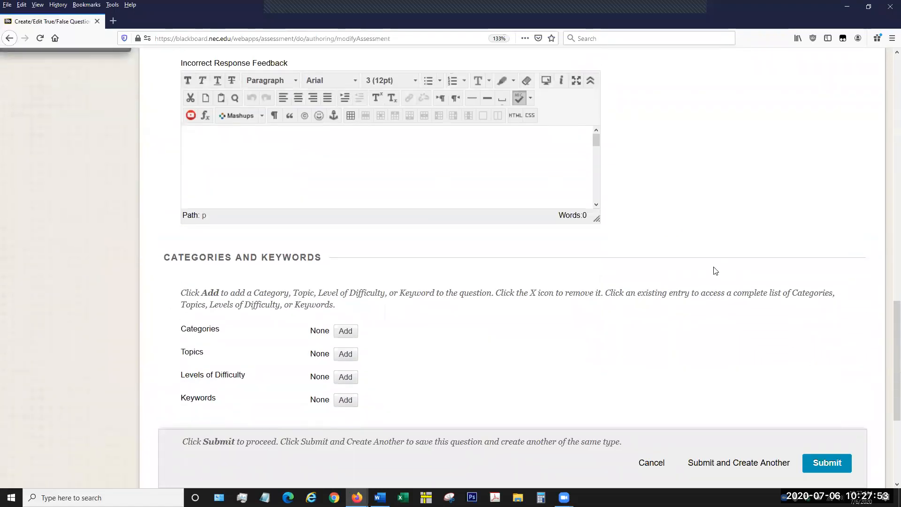
scroll(503, 234, "down", 2)
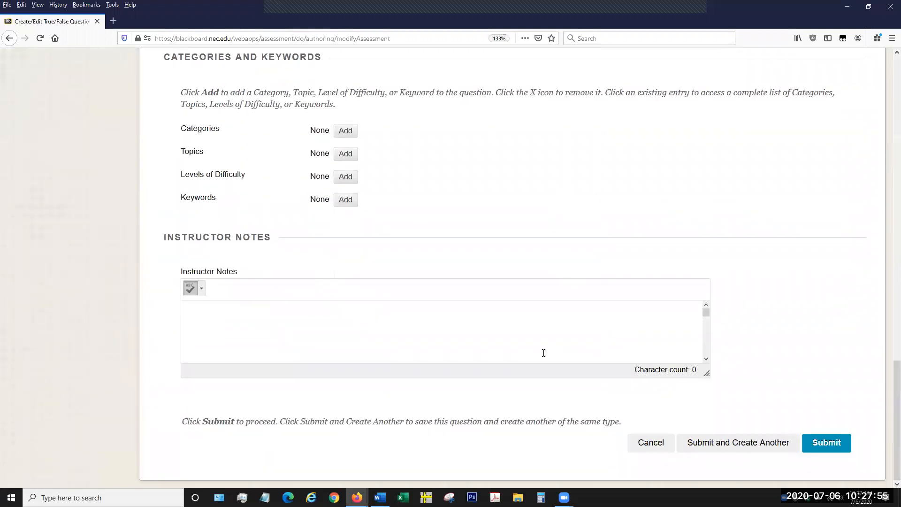
scroll(610, 291, "up", 9)
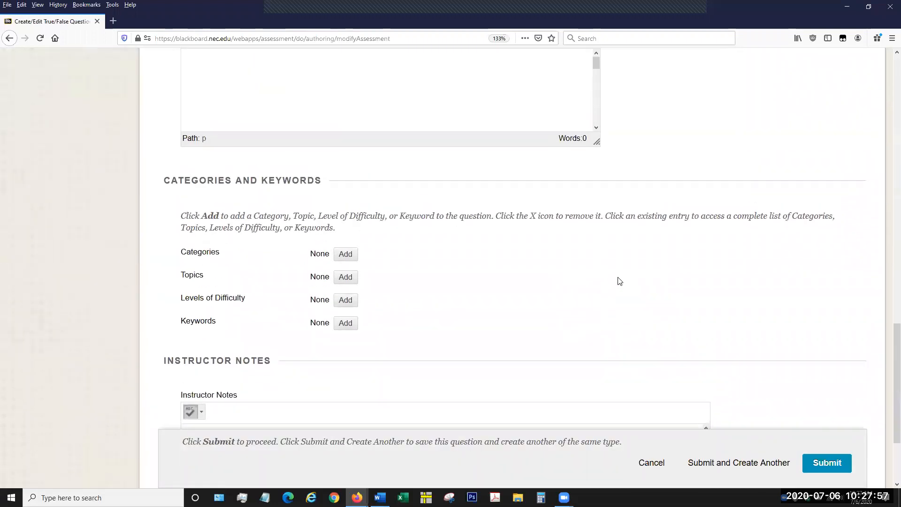
scroll(630, 281, "up", 14)
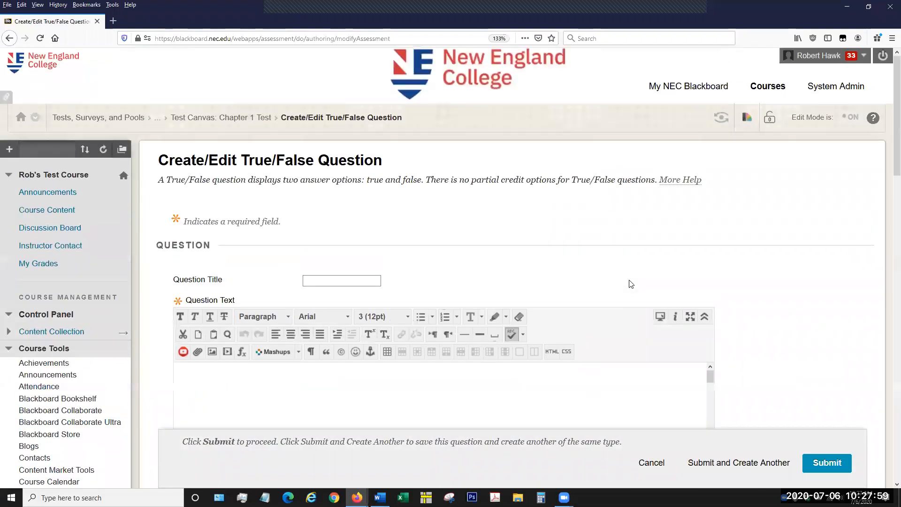
Leave the True/False form without saving and open a new Essay question form from the Chapter 1 Test canvas, with its Question Title field active.
left_click(270, 120)
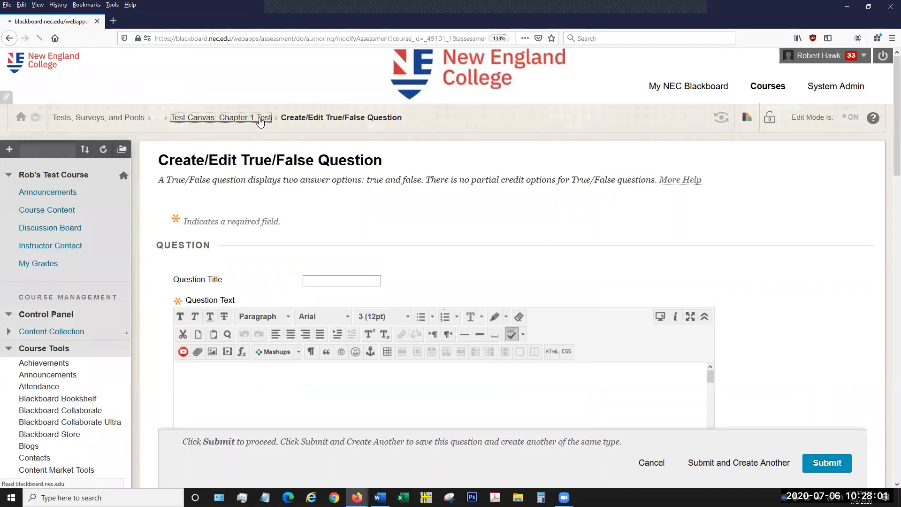
left_click(197, 210)
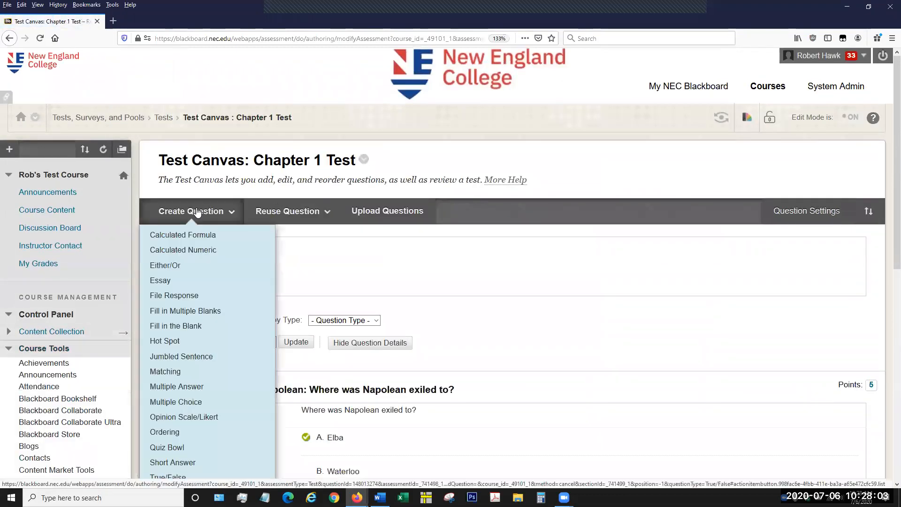
left_click(198, 281)
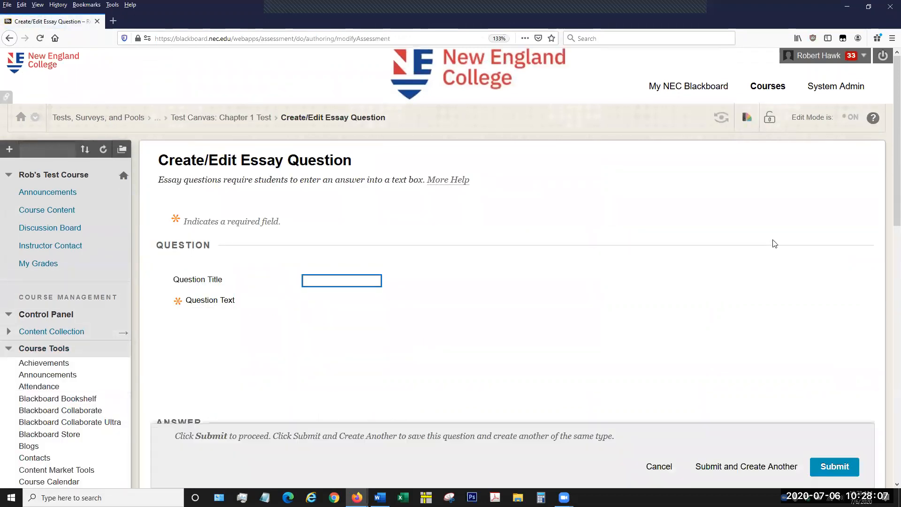
scroll(788, 241, "down", 3)
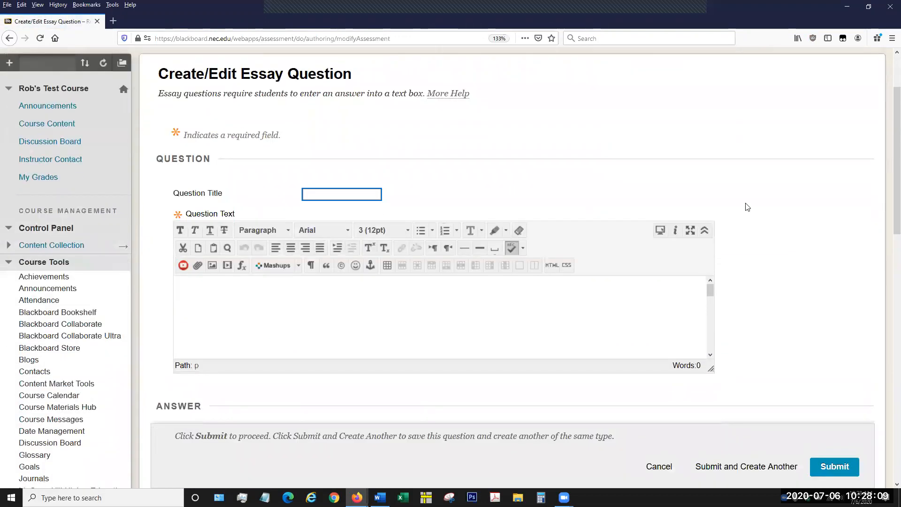
left_click(330, 150)
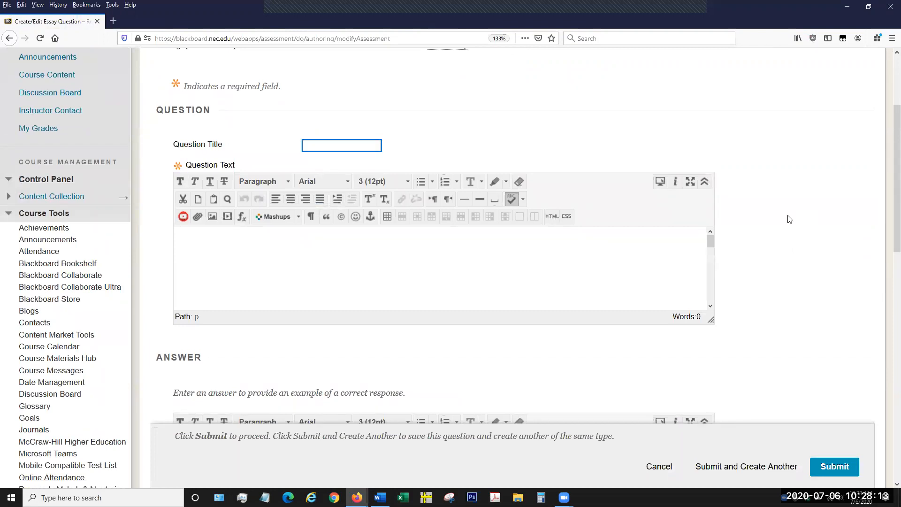
Attach the existing Writing rubric to the new Essay question.
scroll(789, 219, "down", 5)
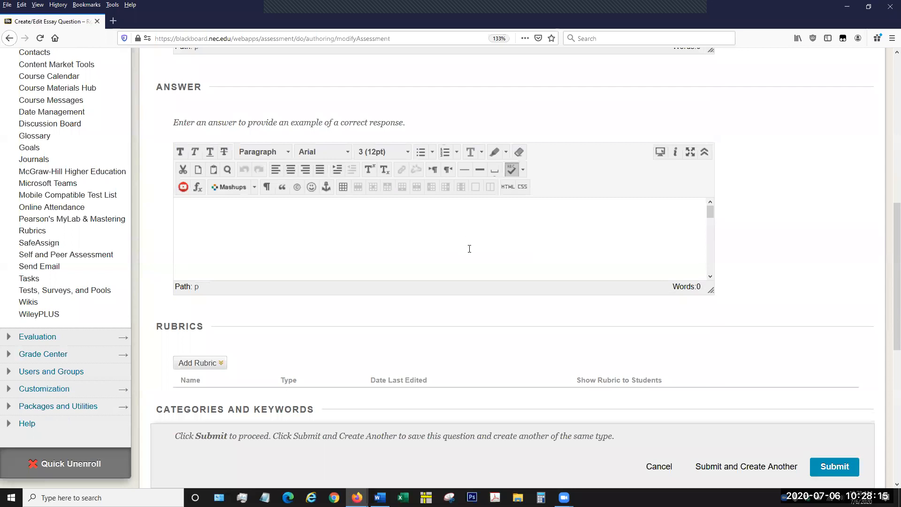
left_click(566, 227)
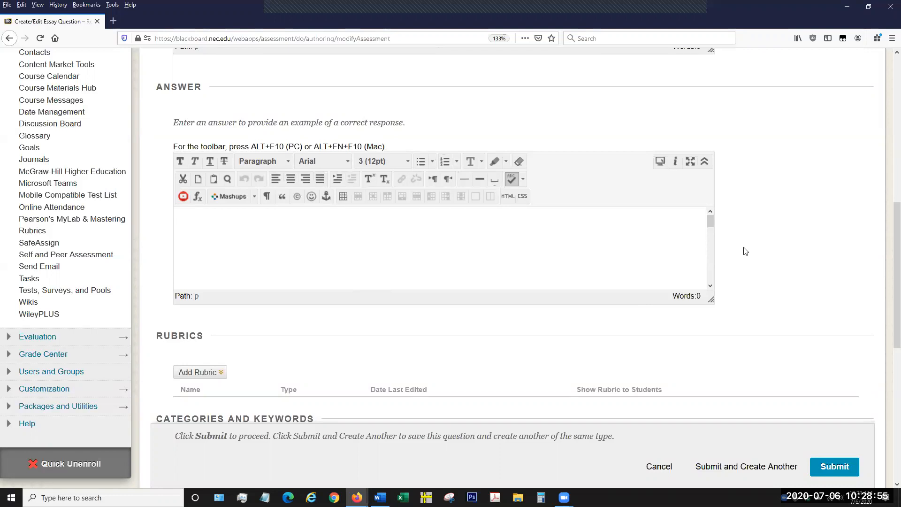
scroll(746, 251, "down", 3)
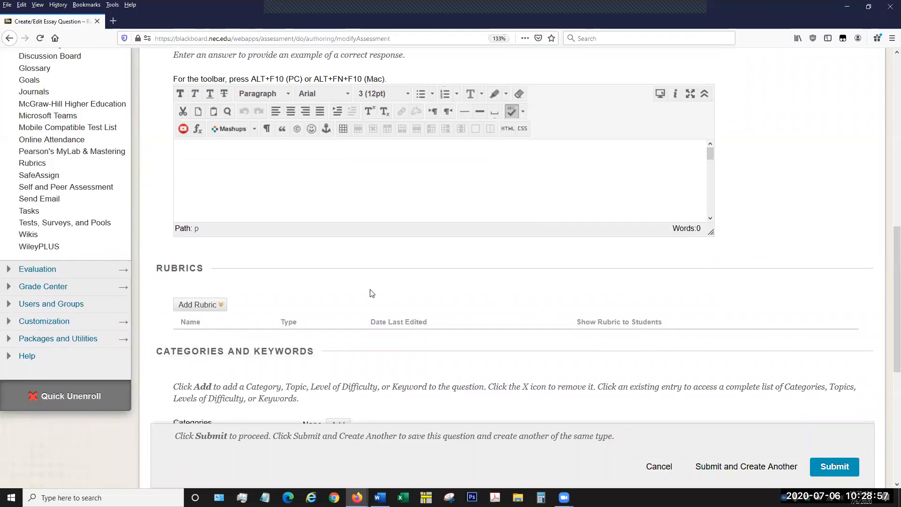
scroll(274, 304, "down", 3)
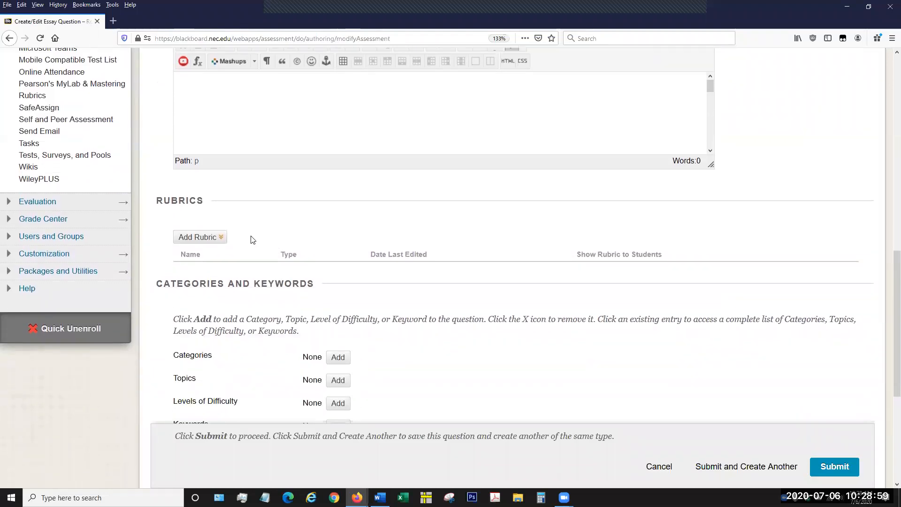
left_click(224, 239)
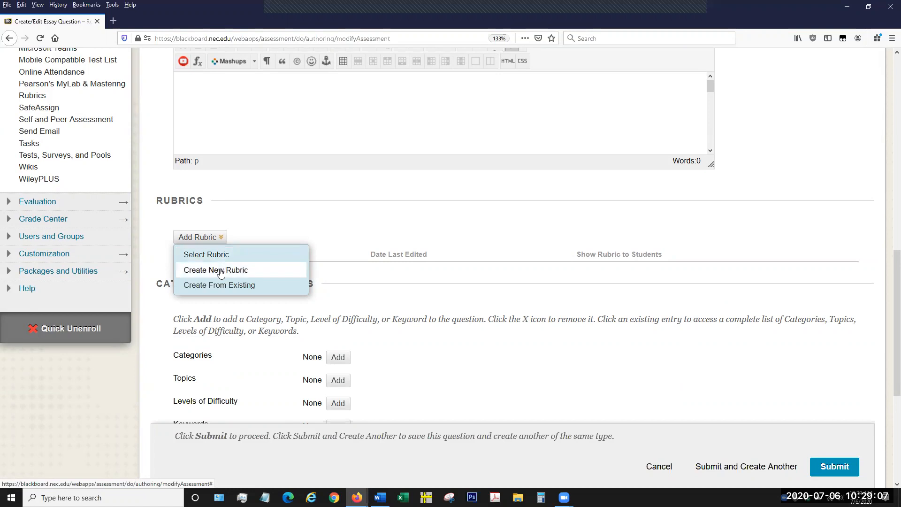
left_click(219, 255)
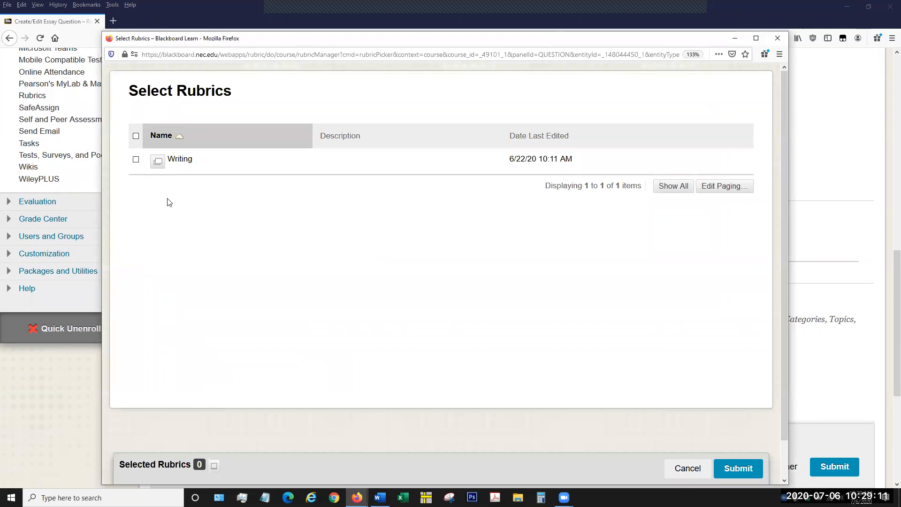
left_click(136, 160)
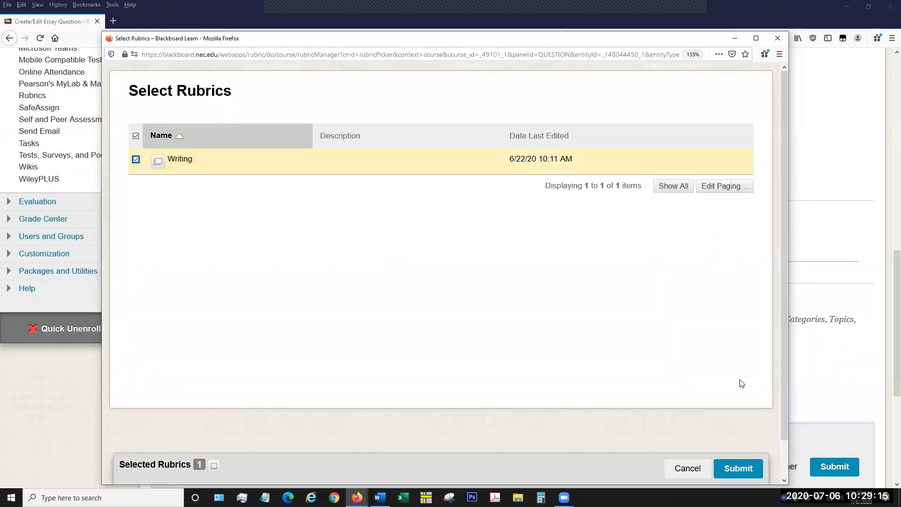
left_click(739, 467)
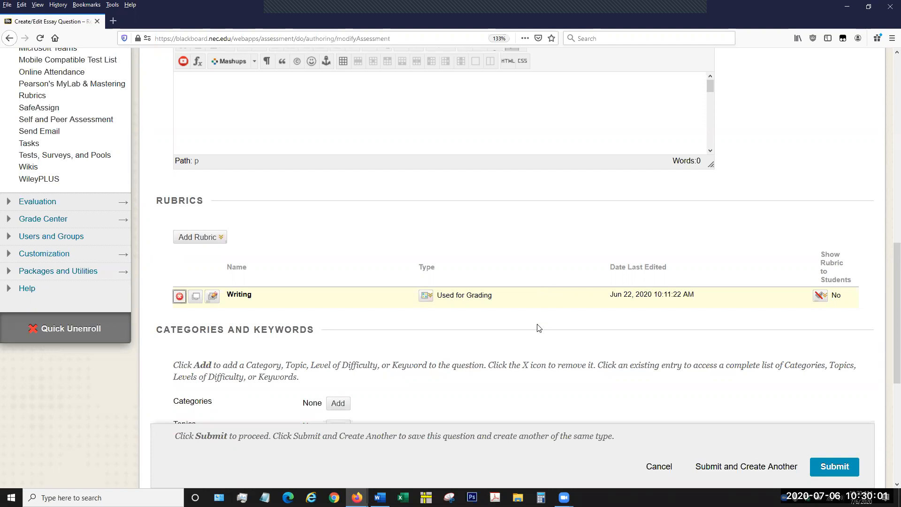
Examine the rest of the Essay question form, including the rubric entry, categories and keywords, instructor notes, question text and answer sections.
scroll(540, 328, "down", 3)
scroll(649, 267, "down", 3)
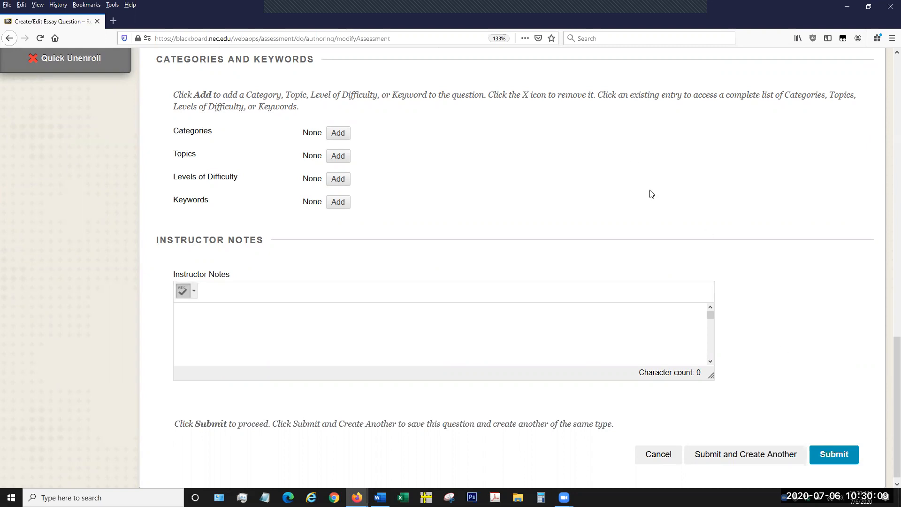
scroll(659, 211, "up", 6)
scroll(660, 219, "up", 15)
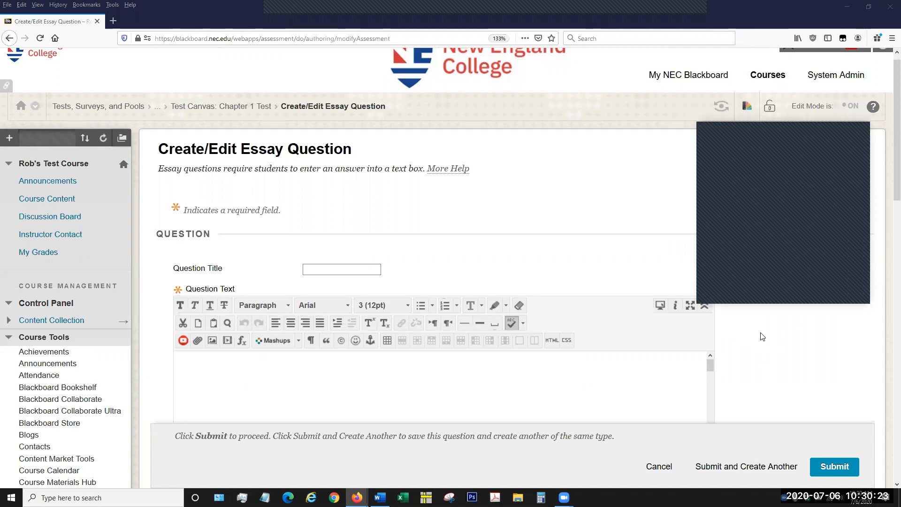
scroll(512, 190, "down", 4)
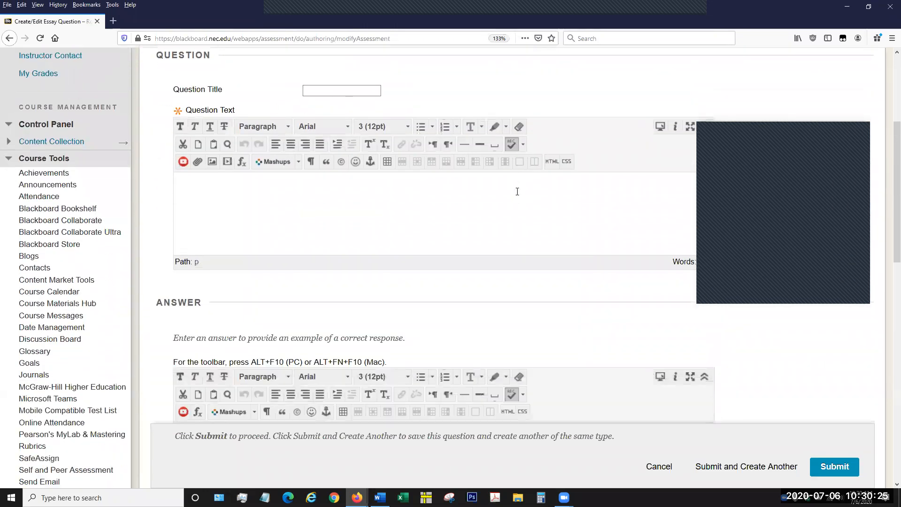
scroll(517, 191, "down", 10)
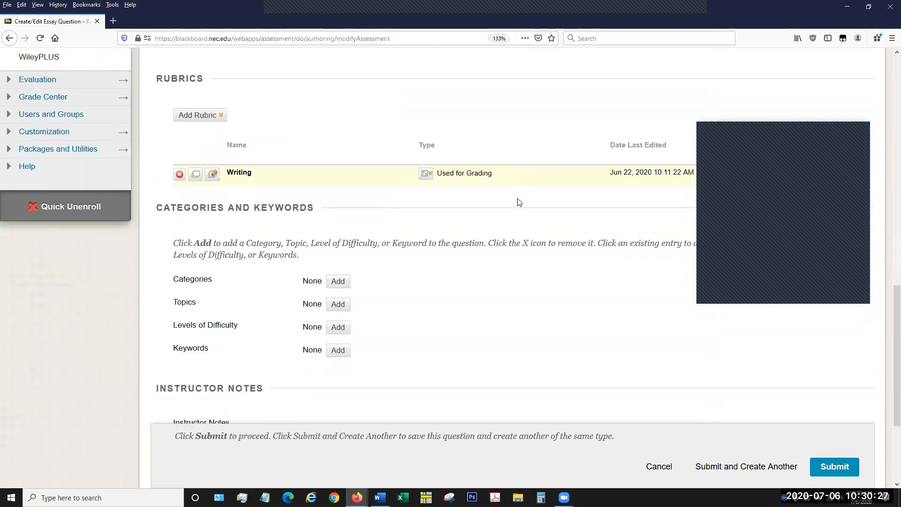
scroll(519, 202, "down", 4)
scroll(519, 203, "up", 18)
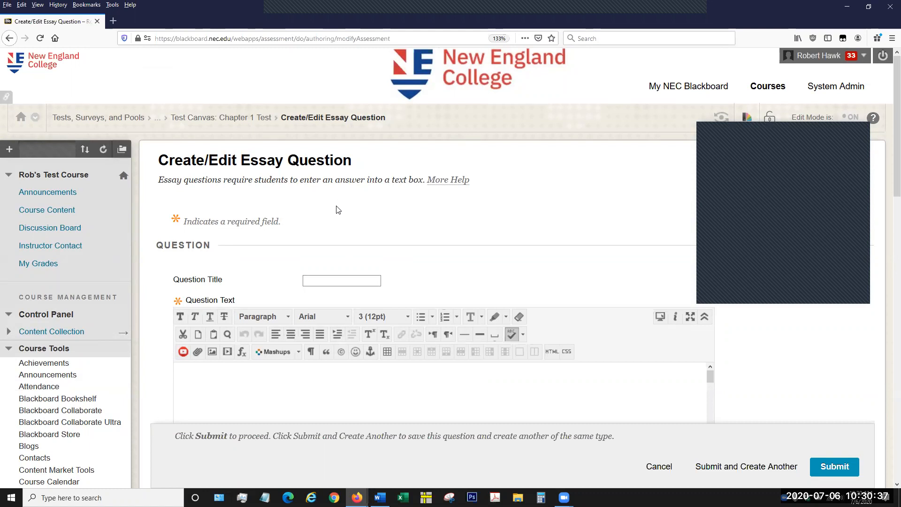
Return to the Chapter 1 Test canvas without saving the Essay question and review the multiple choice question there.
left_click(249, 120)
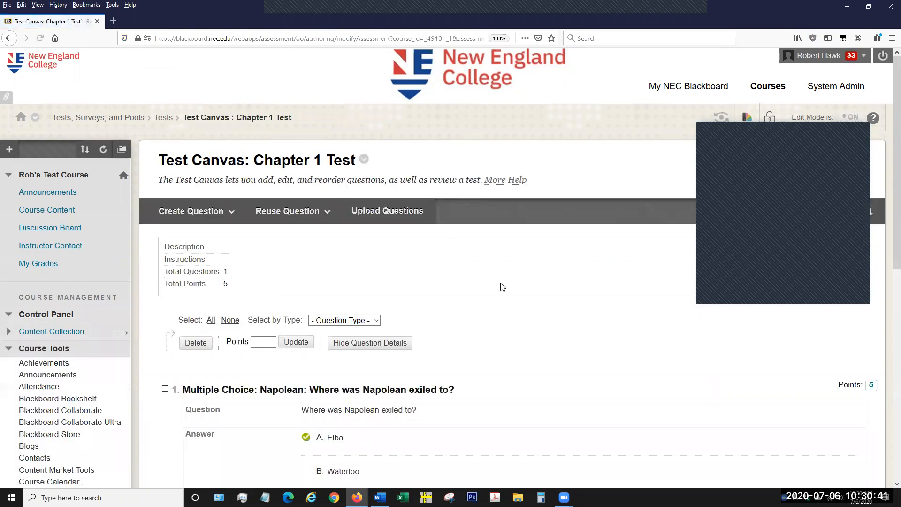
scroll(501, 289, "down", 3)
scroll(501, 290, "down", 5)
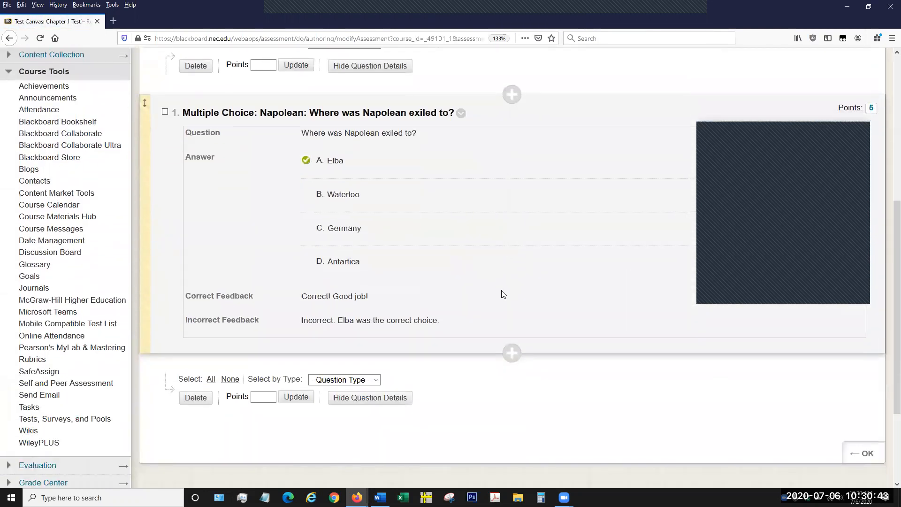
scroll(503, 294, "up", 8)
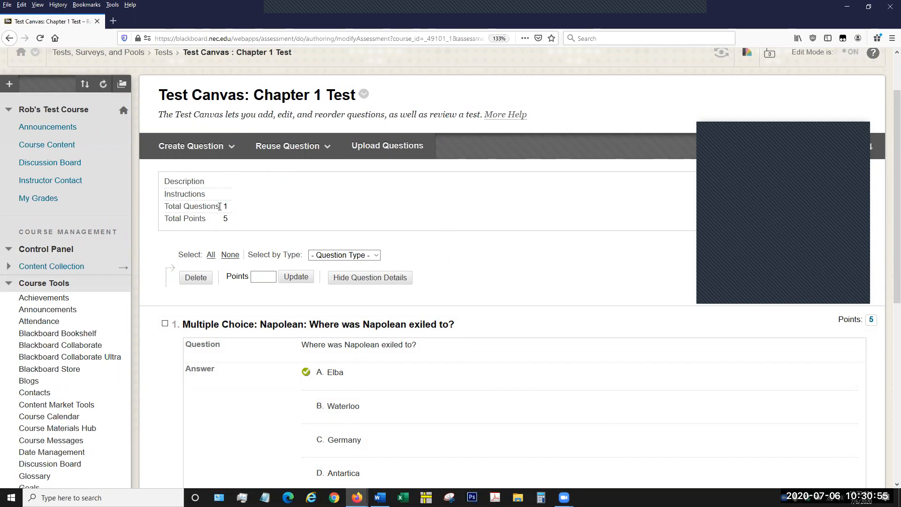
Go back to the course's Tests list and open the Week One Quiz for editing.
scroll(206, 124, "up", 3)
left_click(165, 120)
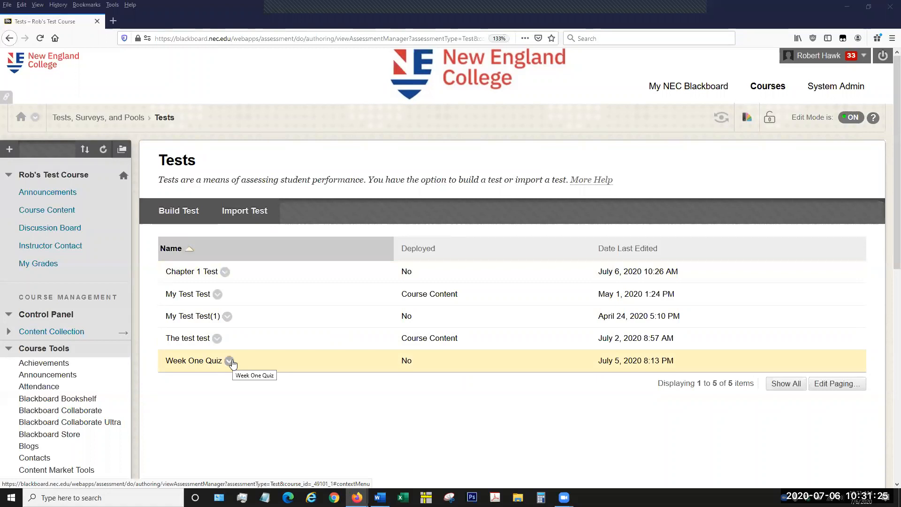
left_click(229, 361)
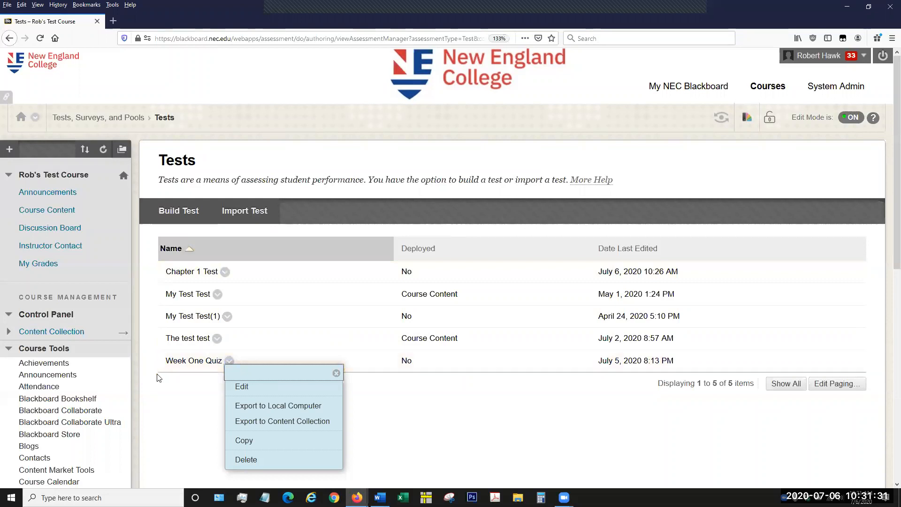
left_click(178, 390)
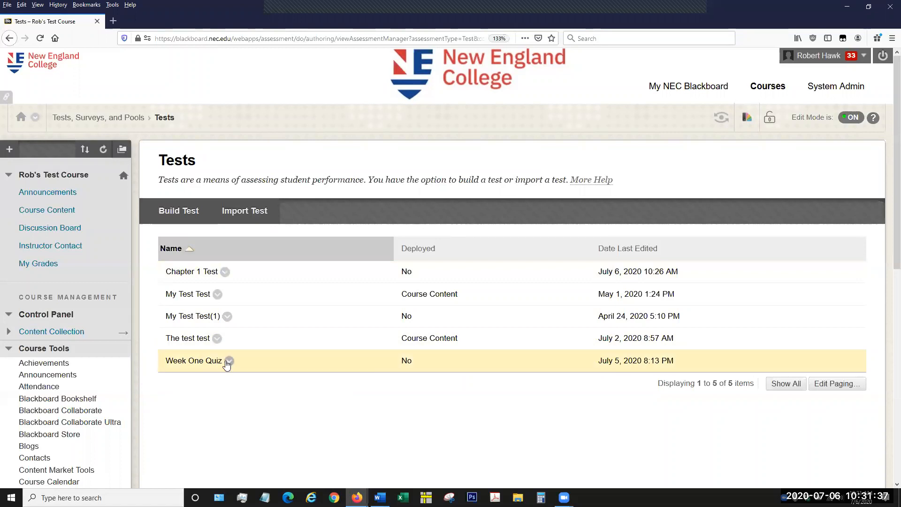
left_click(229, 361)
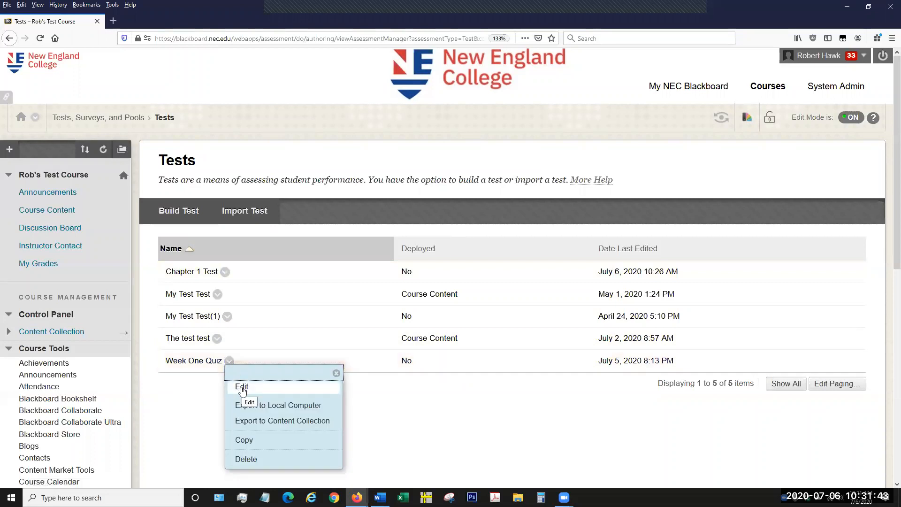
left_click(242, 388)
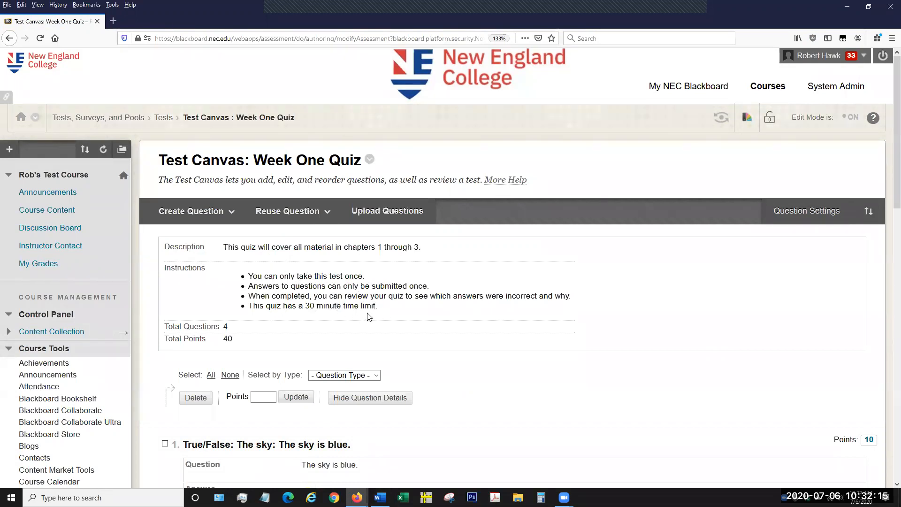
Examine the Week One Quiz's True/False, Multiple Choice, Essay and Fill in the Blank questions with their answers and feedback.
scroll(406, 295, "down", 4)
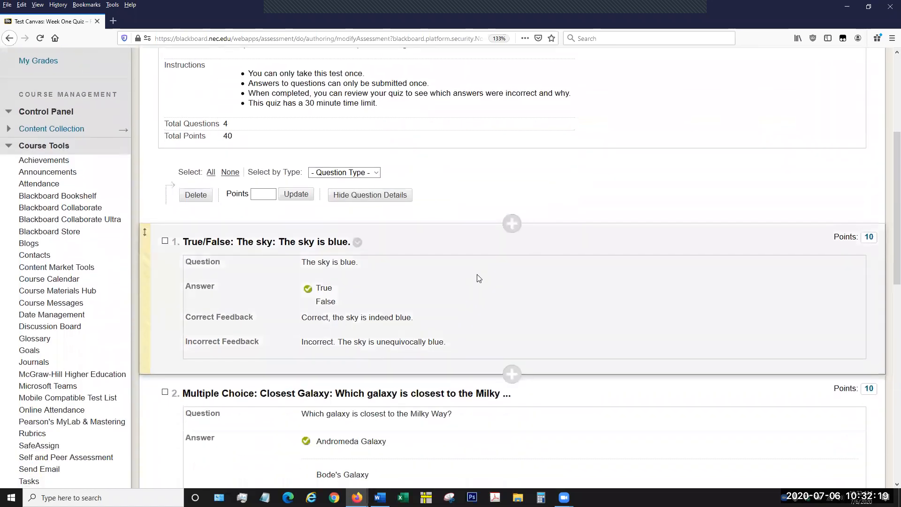
scroll(478, 278, "down", 1)
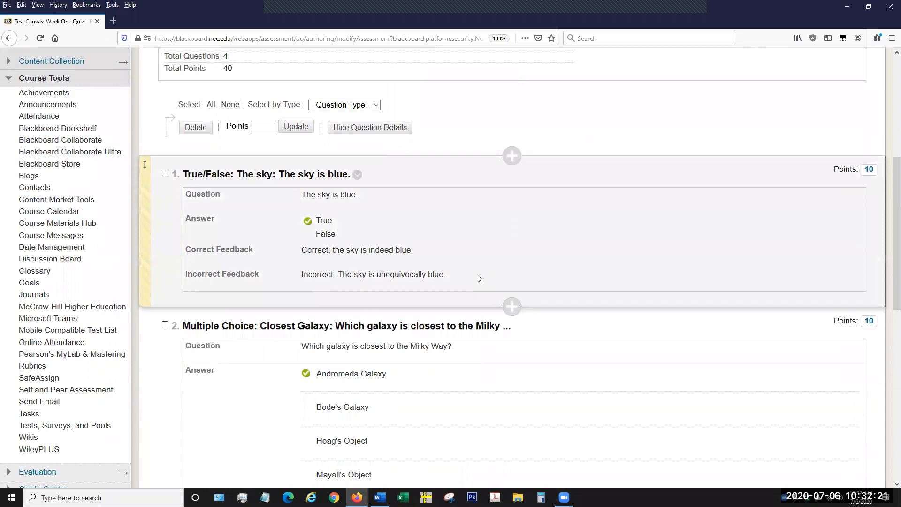
scroll(613, 224, "down", 2)
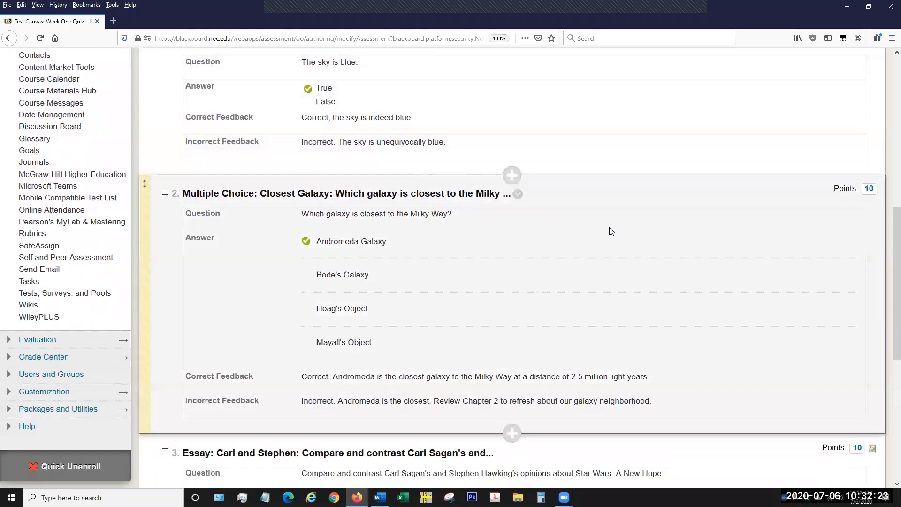
scroll(611, 231, "down", 3)
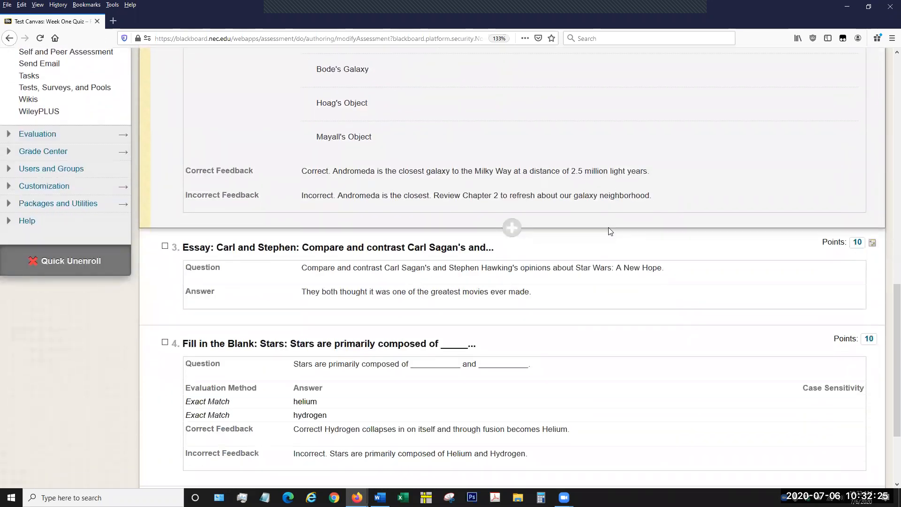
scroll(607, 232, "up", 5)
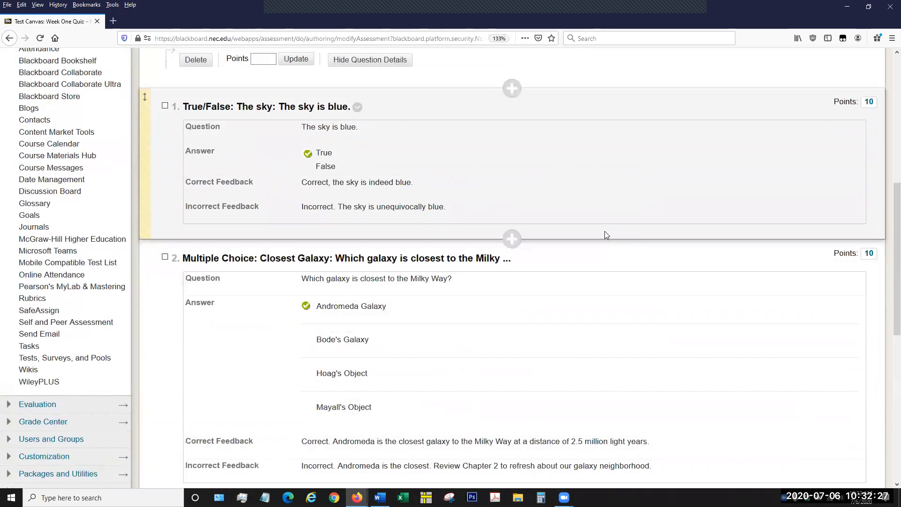
scroll(604, 231, "up", 1)
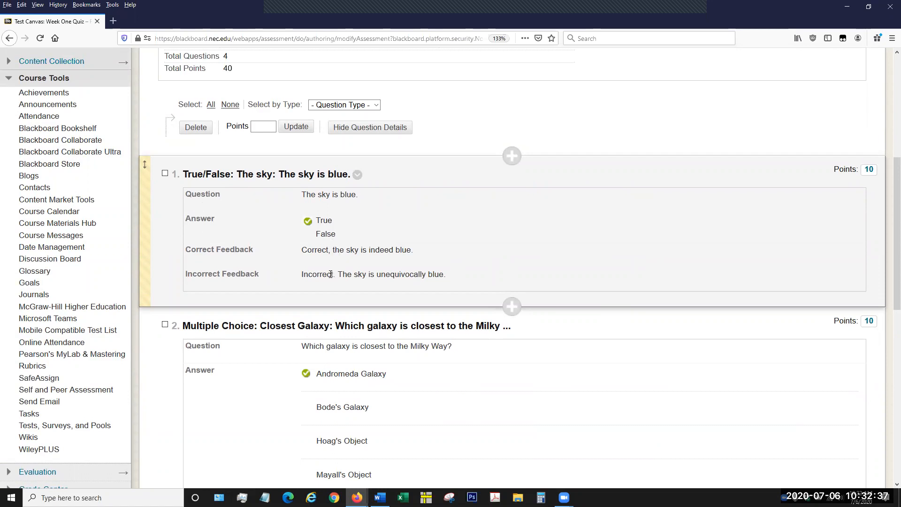
scroll(382, 272, "down", 3)
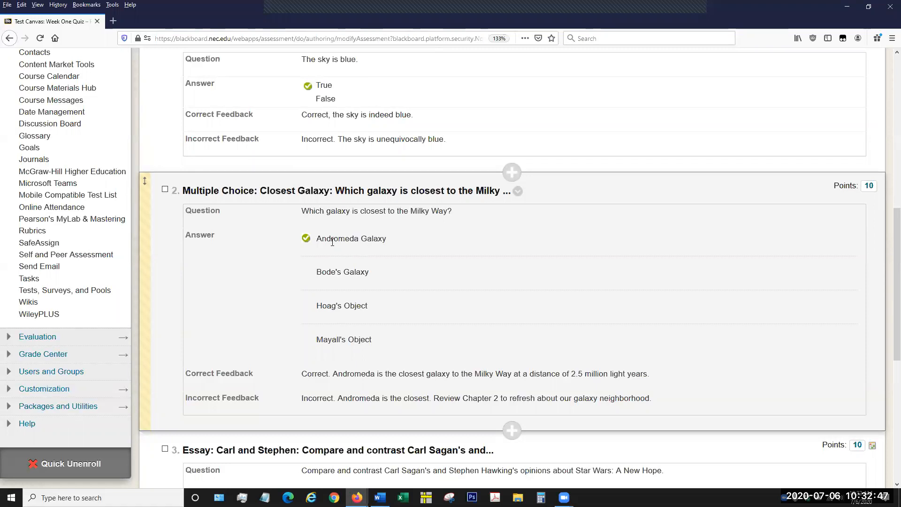
double_click(376, 238)
left_click(413, 238)
scroll(343, 240, "down", 6)
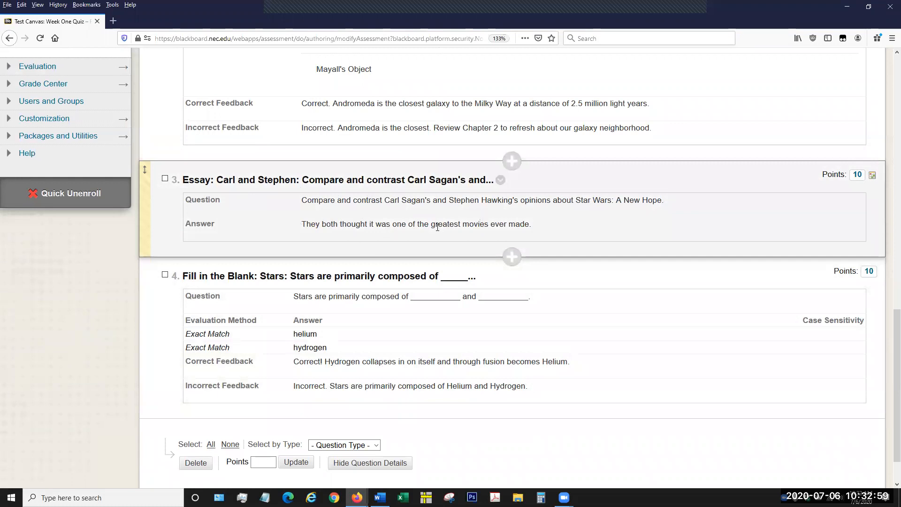
scroll(376, 263, "down", 1)
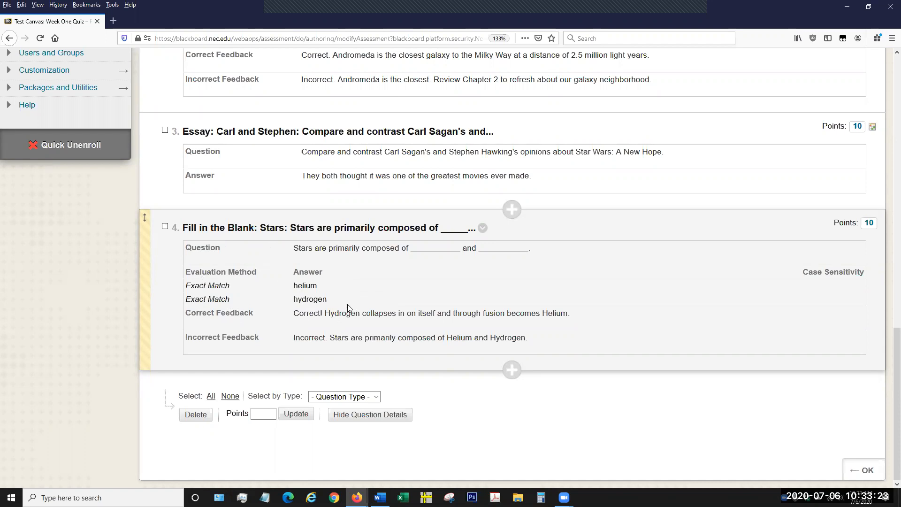
Open the Fill in the Blank question about stars for editing and bring up its Answers section.
left_click(483, 228)
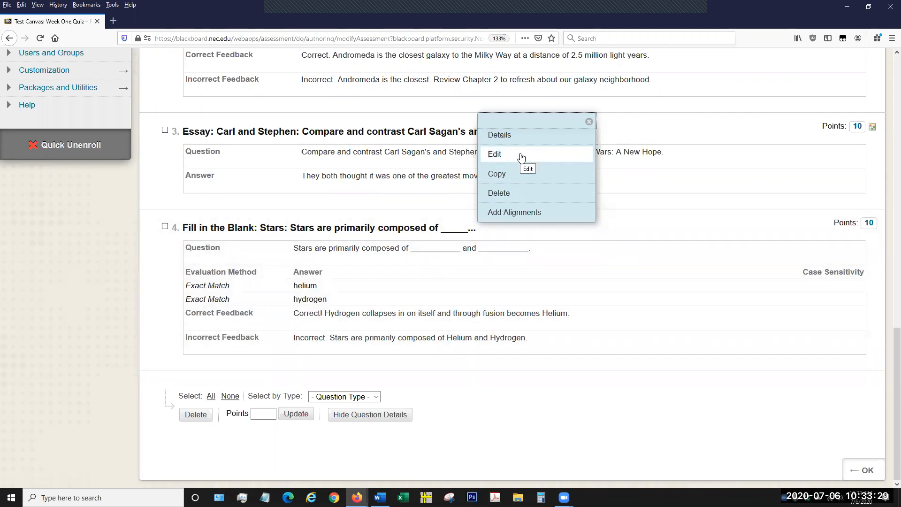
left_click(521, 156)
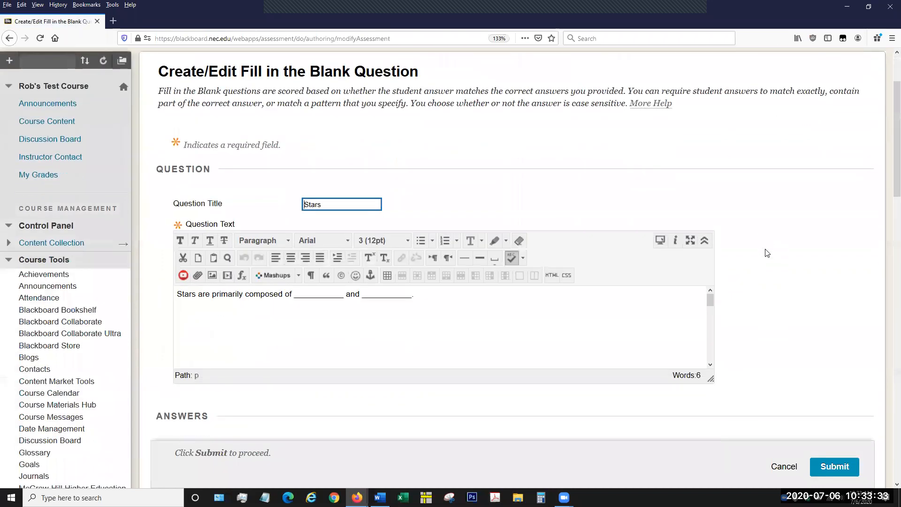
scroll(766, 253, "down", 1)
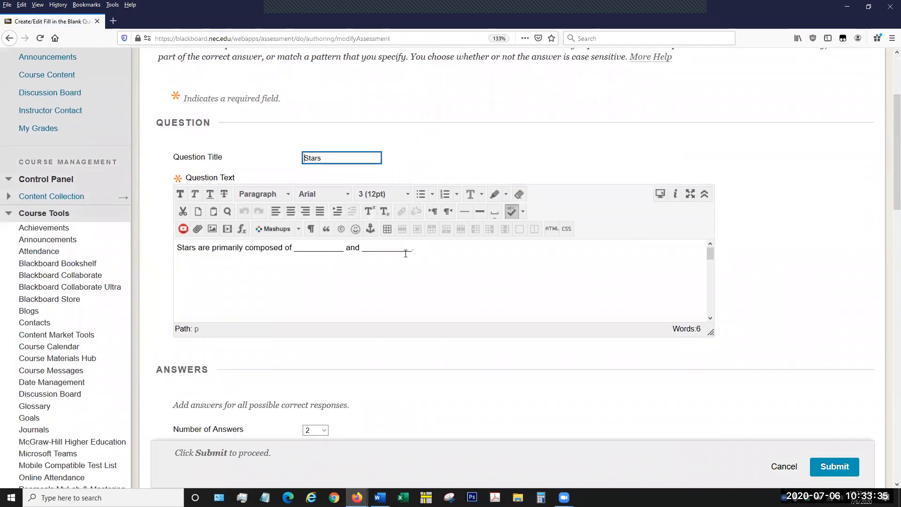
scroll(817, 288, "down", 4)
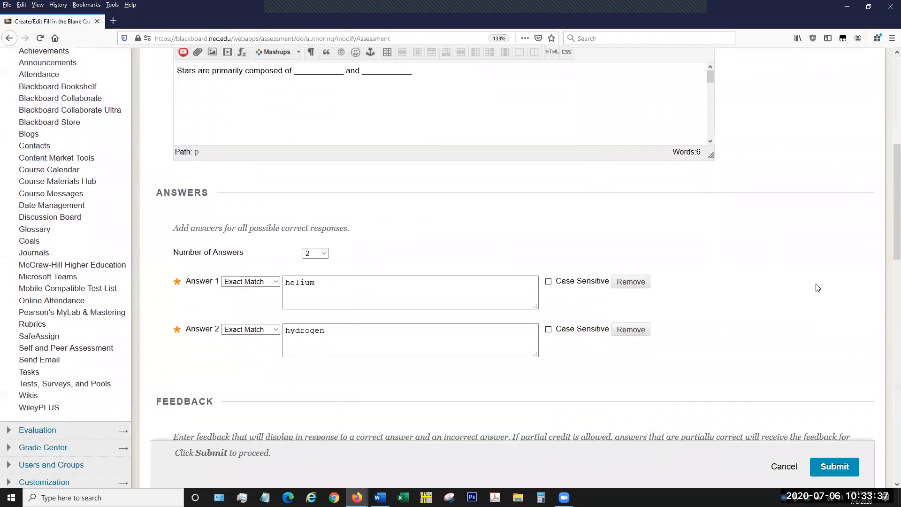
scroll(817, 287, "down", 2)
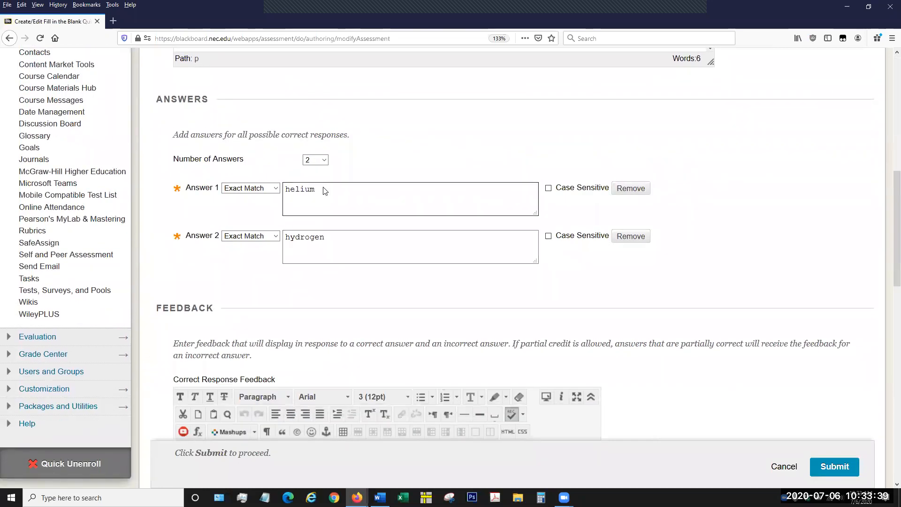
View the available choices for the number of answers and for the match type of Answer 1 without changing them.
left_click(323, 160)
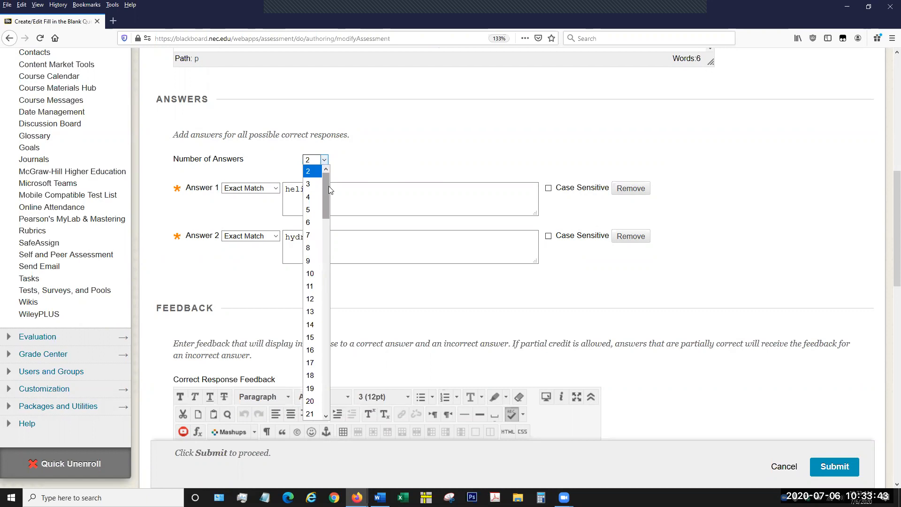
mouse_move(329, 186)
left_mouse_down()
mouse_move(333, 392)
mouse_move(336, 177)
left_mouse_up()
left_click(406, 121)
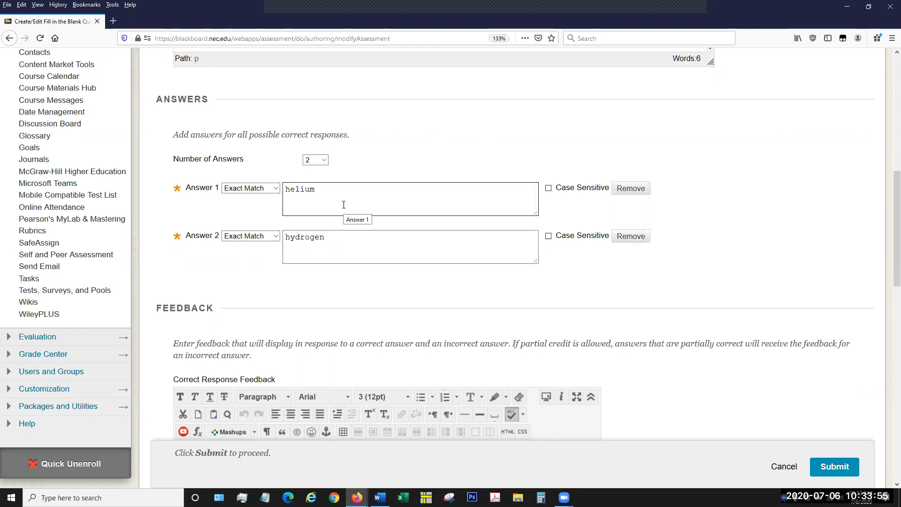
left_click(277, 189)
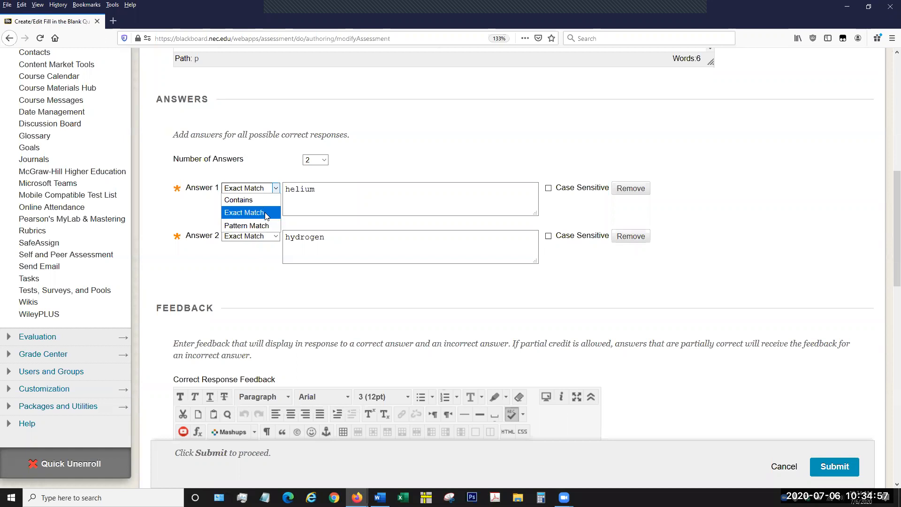
Keep Exact Match for Answer 1 and review the question's answers, feedback, categories and instructor notes.
left_click(265, 216)
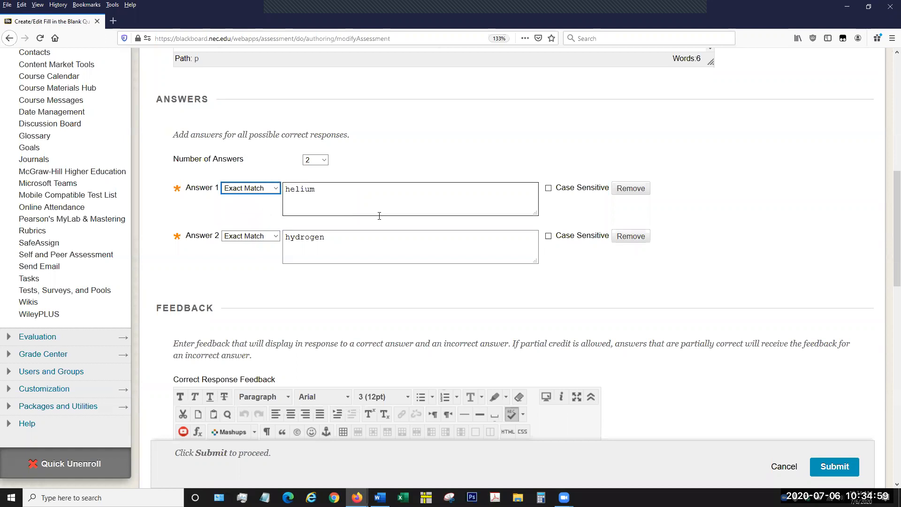
left_click(357, 246)
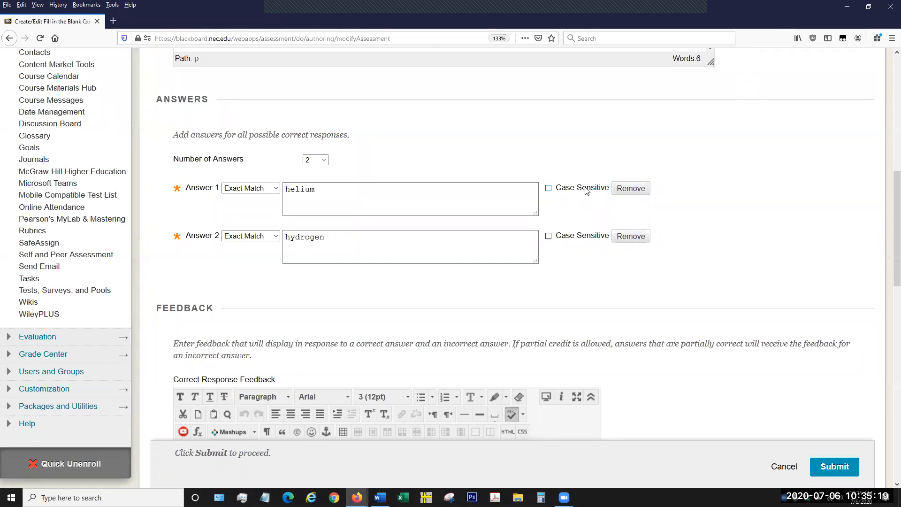
scroll(734, 205, "down", 4)
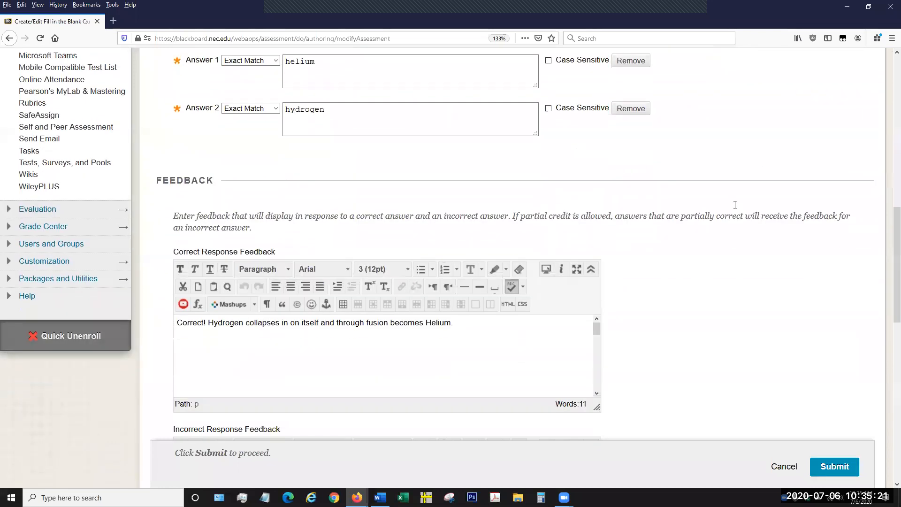
scroll(735, 204, "down", 4)
scroll(736, 195, "up", 2)
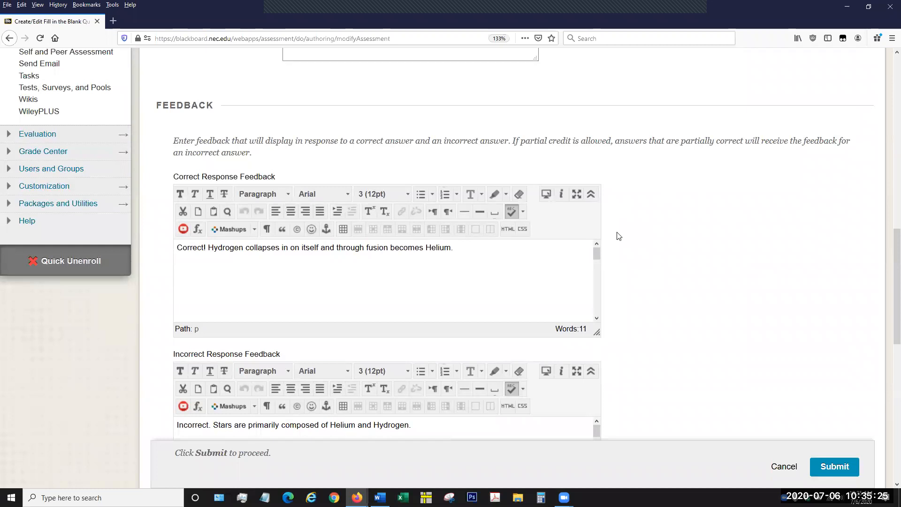
scroll(710, 258, "down", 8)
scroll(713, 261, "down", 6)
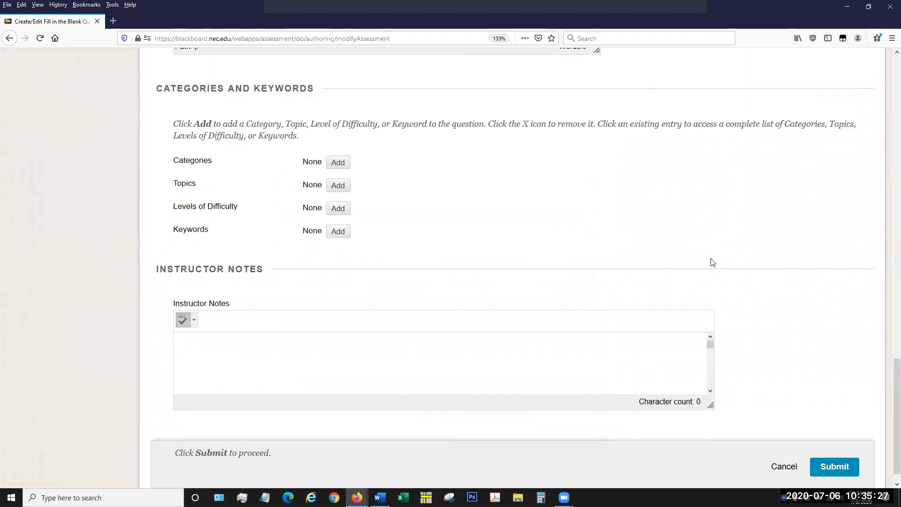
scroll(711, 262, "up", 20)
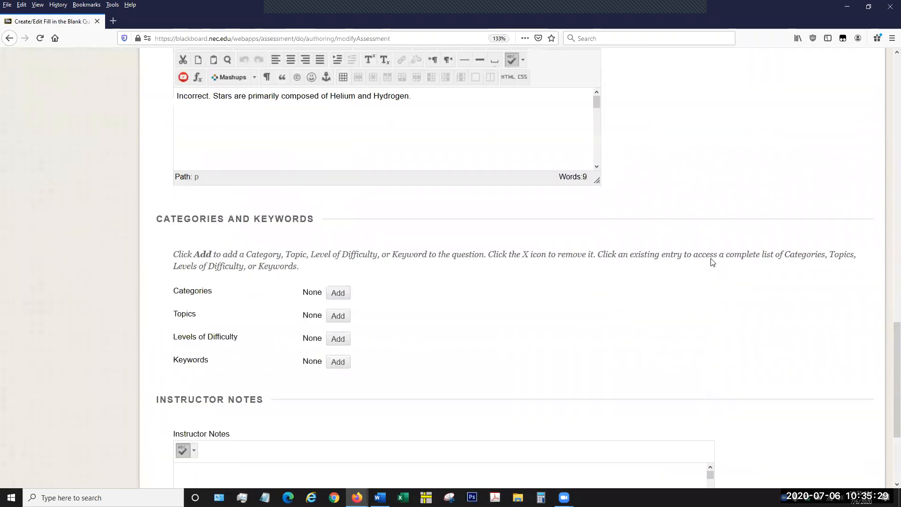
scroll(678, 248, "up", 5)
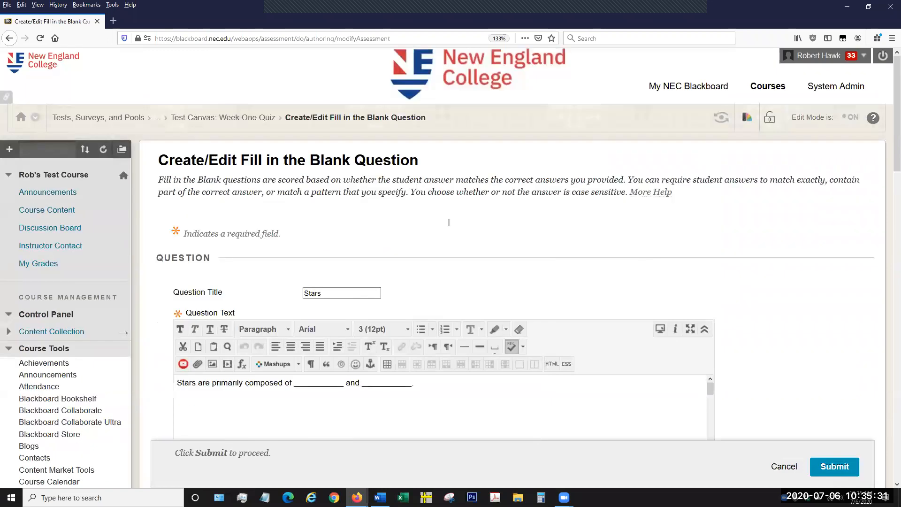
Leave the Fill in the Blank question without saving and return through the Week One Quiz canvas to the Tests list.
left_click(223, 117)
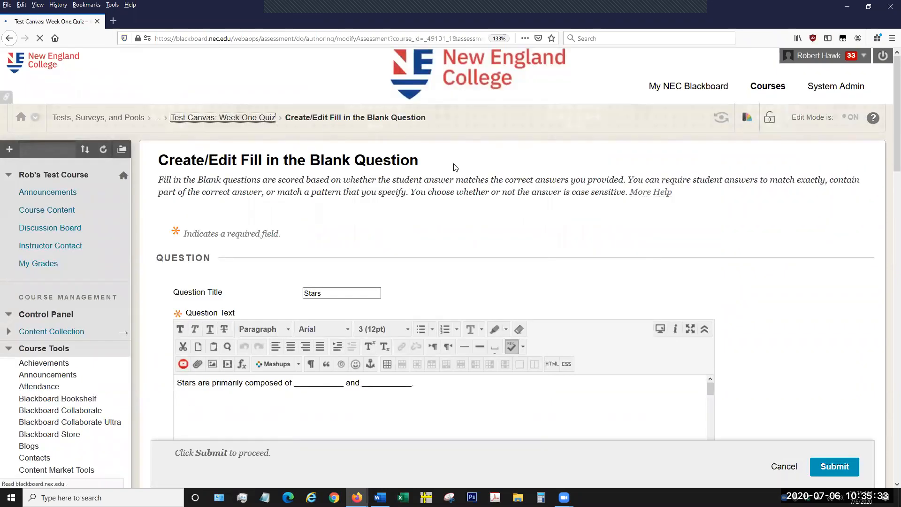
scroll(604, 295, "up", 10)
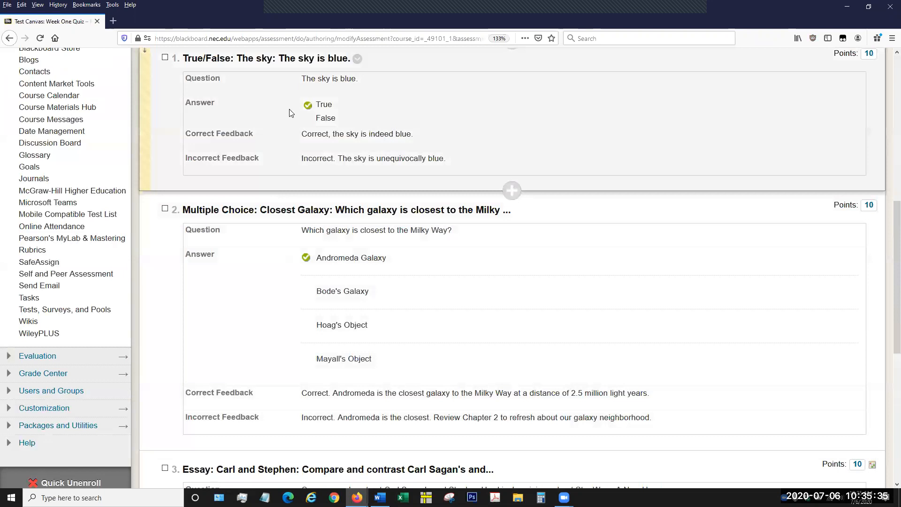
scroll(271, 131, "up", 3)
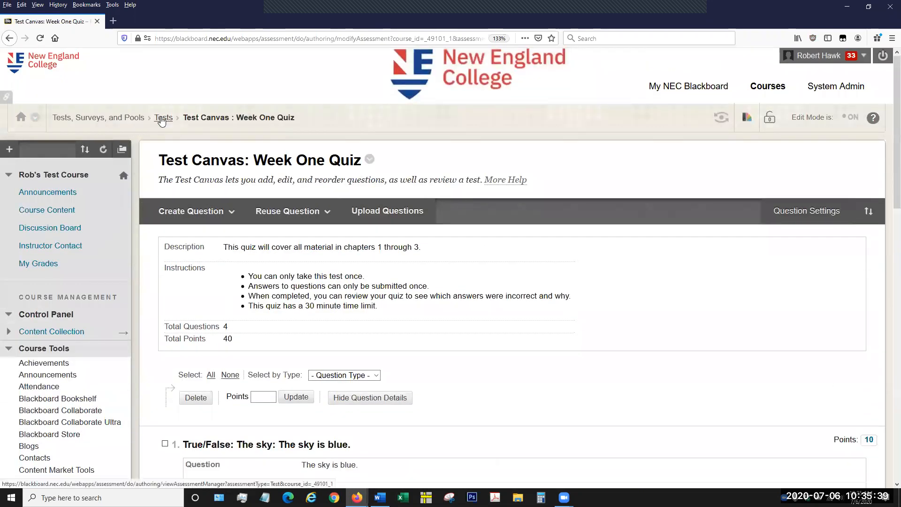
left_click(161, 118)
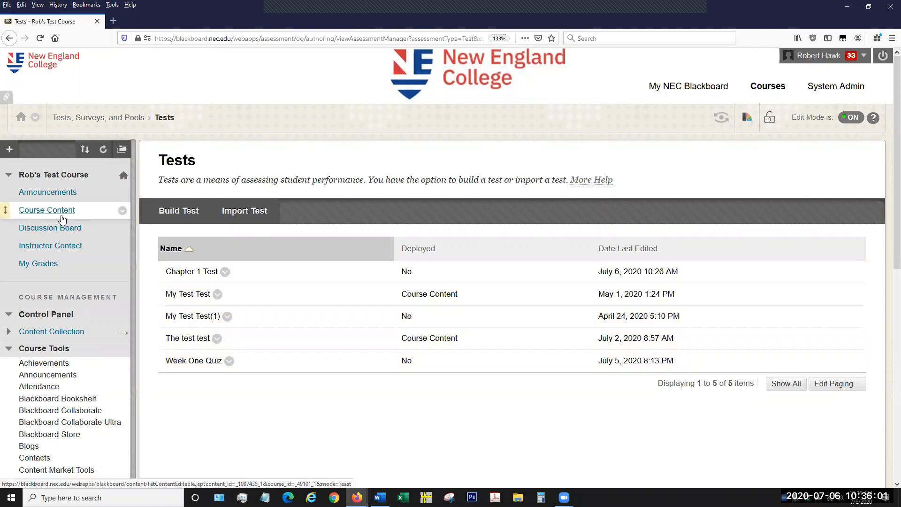
Open the Course Content area and look through its existing assignments and tests.
left_click(62, 219)
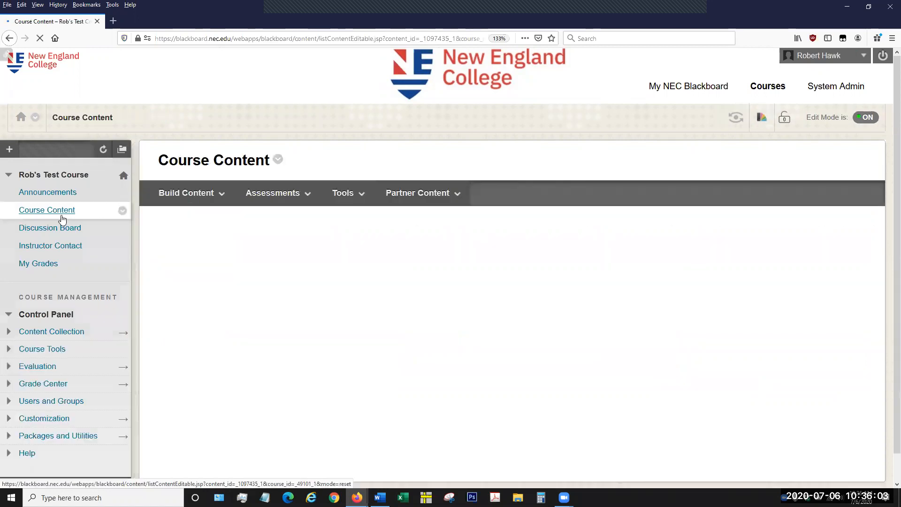
scroll(336, 287, "down", 1)
scroll(336, 291, "down", 2)
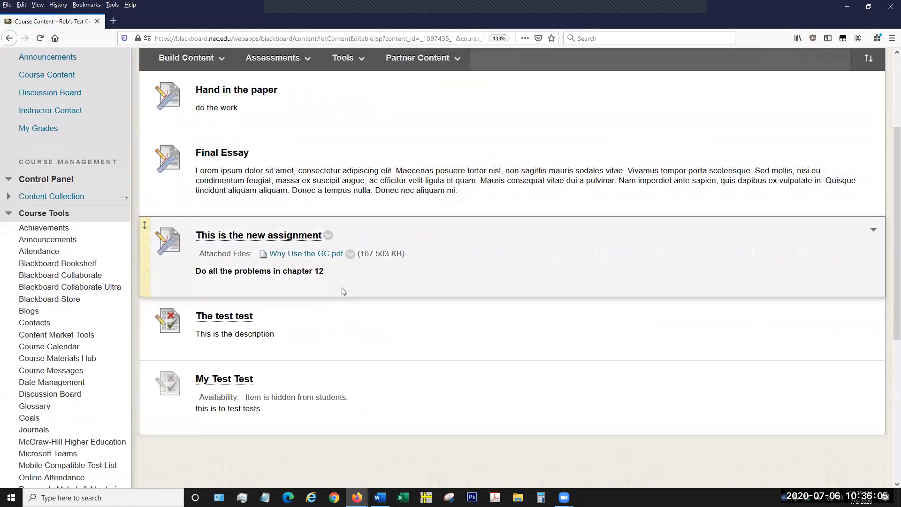
scroll(357, 329, "down", 1)
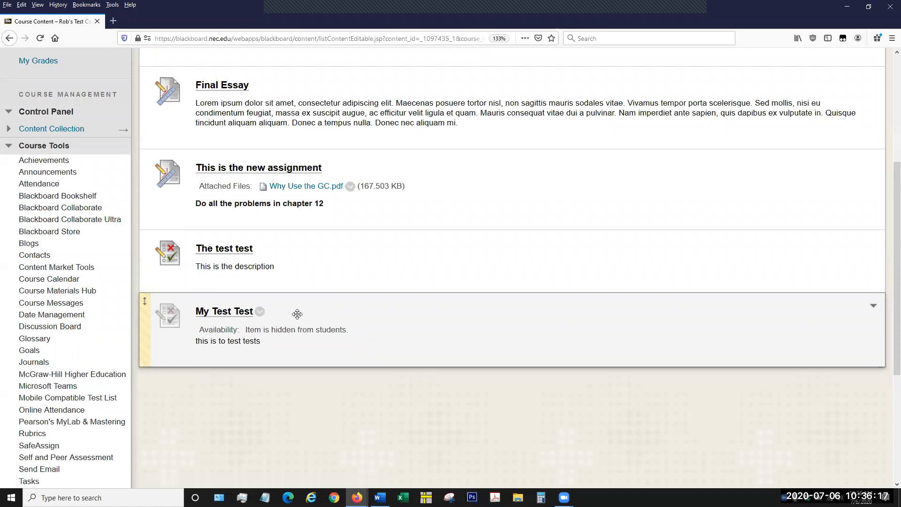
scroll(298, 314, "up", 3)
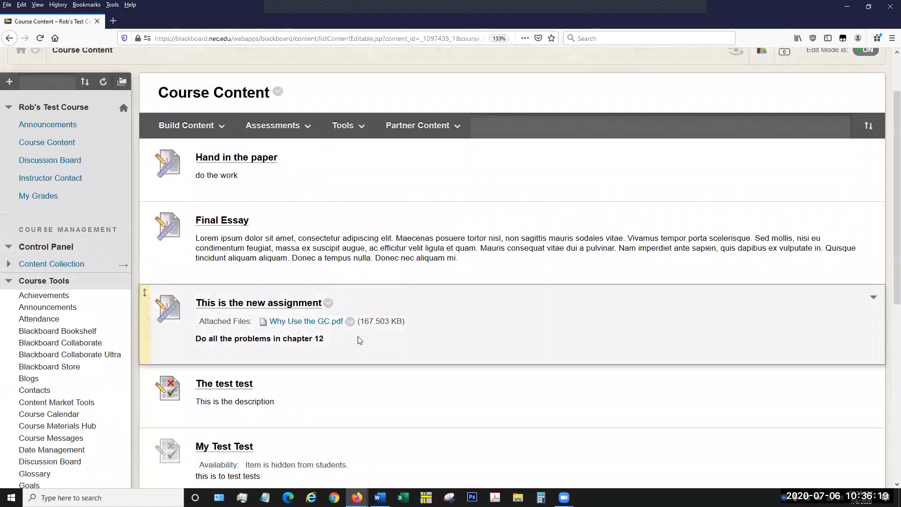
scroll(359, 340, "up", 2)
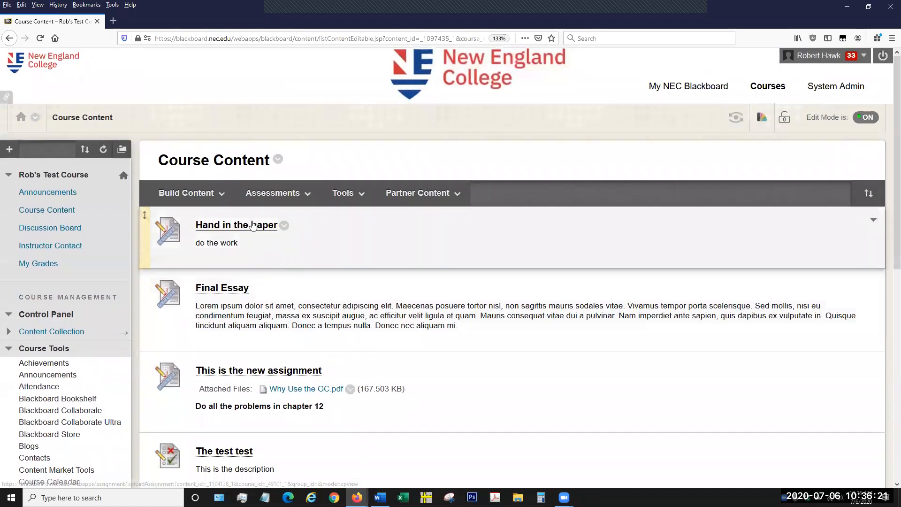
Add the existing Week One Quiz to Course Content as a test assessment and submit it.
left_click(271, 202)
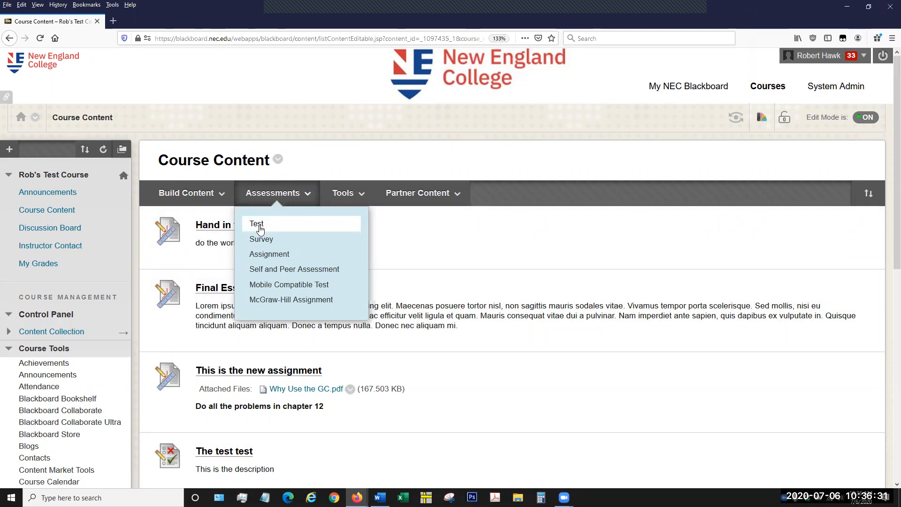
left_click(260, 227)
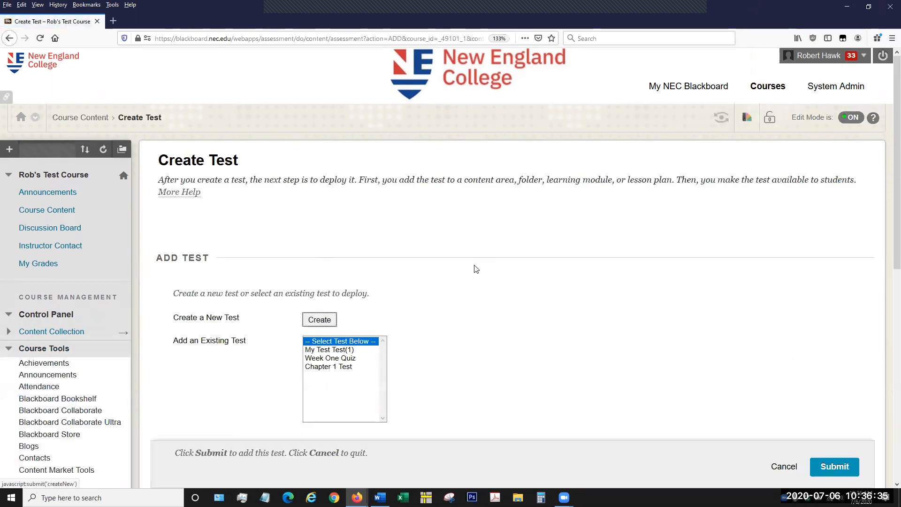
scroll(475, 268, "down", 3)
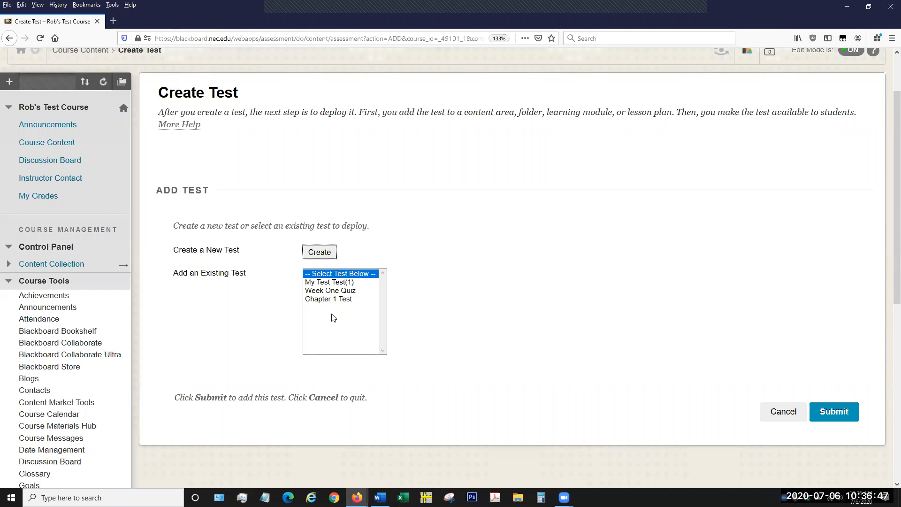
left_click(347, 291)
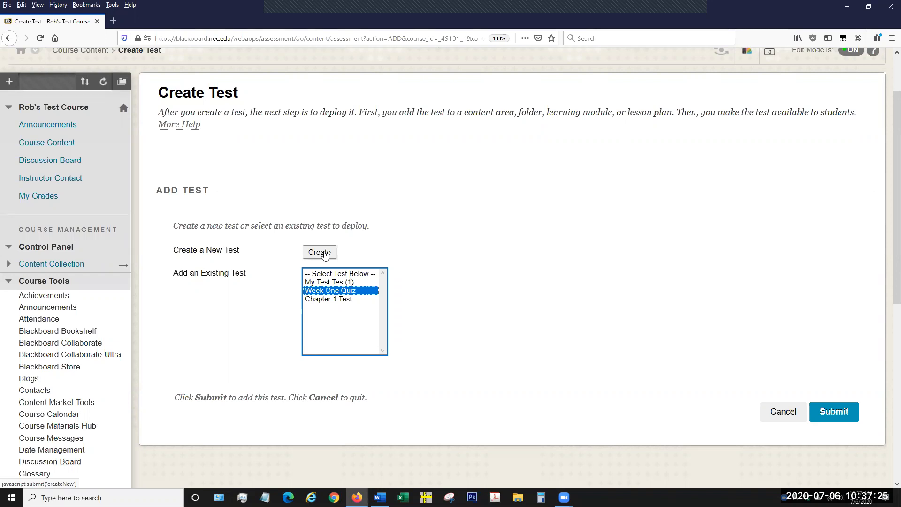
left_click(403, 324)
left_click(344, 293)
left_click(831, 413)
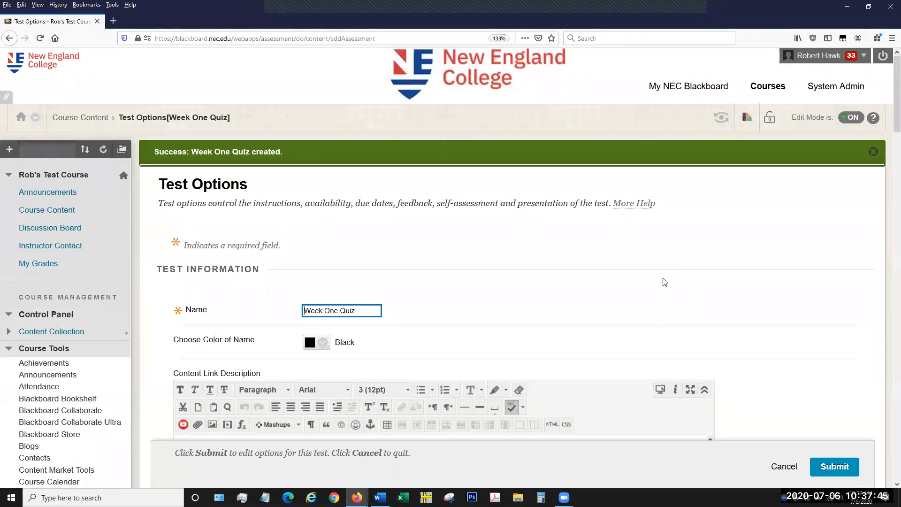
Review the name, name color and content link description in the Week One Quiz's test options.
scroll(610, 263, "down", 2)
left_click(213, 267)
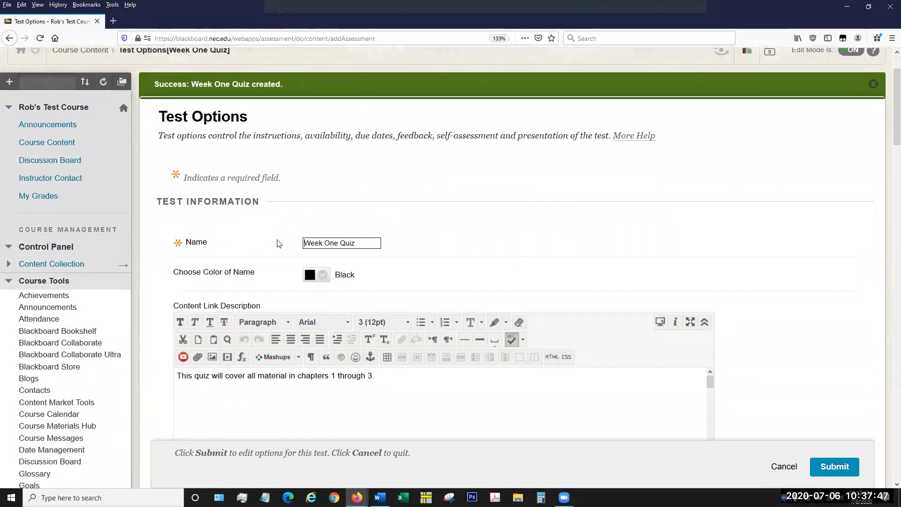
left_click(359, 239)
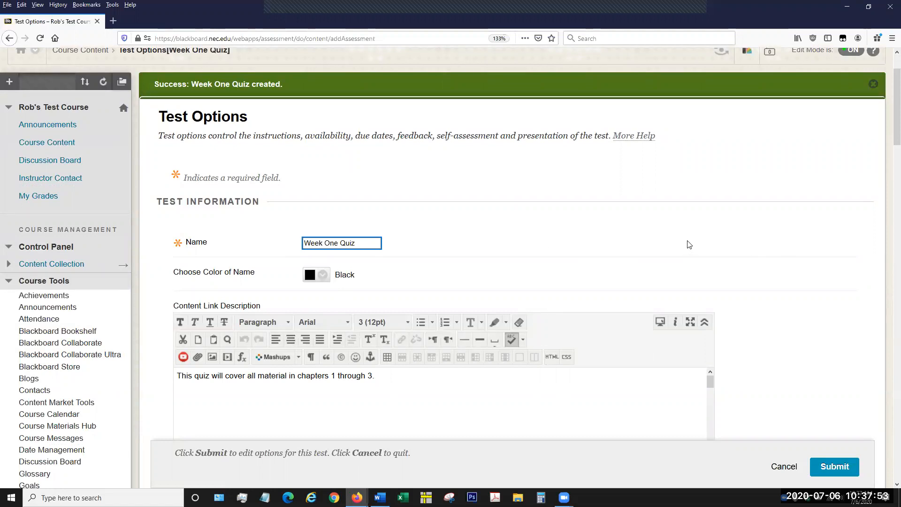
scroll(626, 234, "down", 1)
scroll(623, 228, "down", 1)
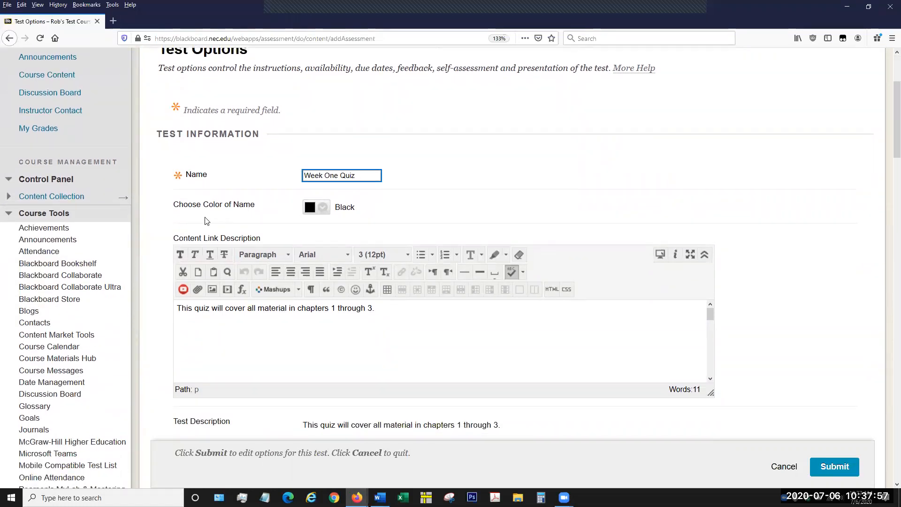
left_click(360, 174)
scroll(827, 272, "down", 1)
scroll(827, 271, "down", 1)
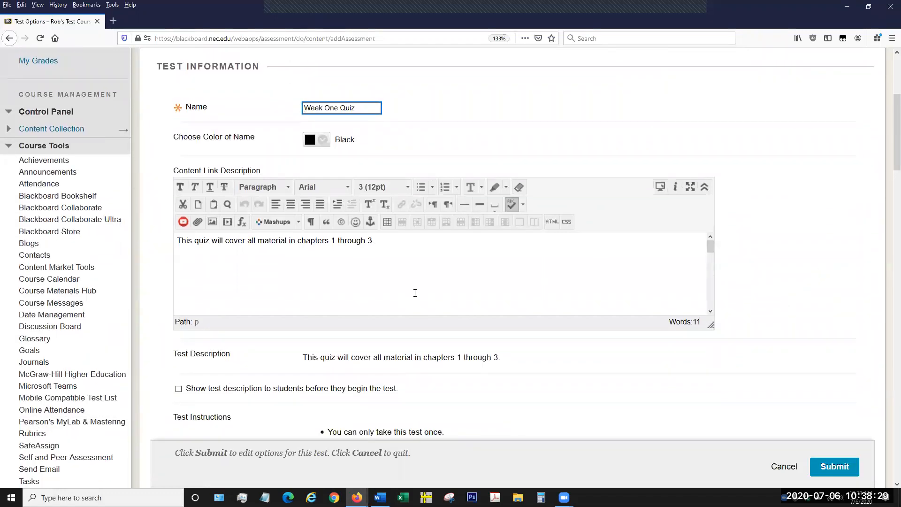
left_click(390, 253)
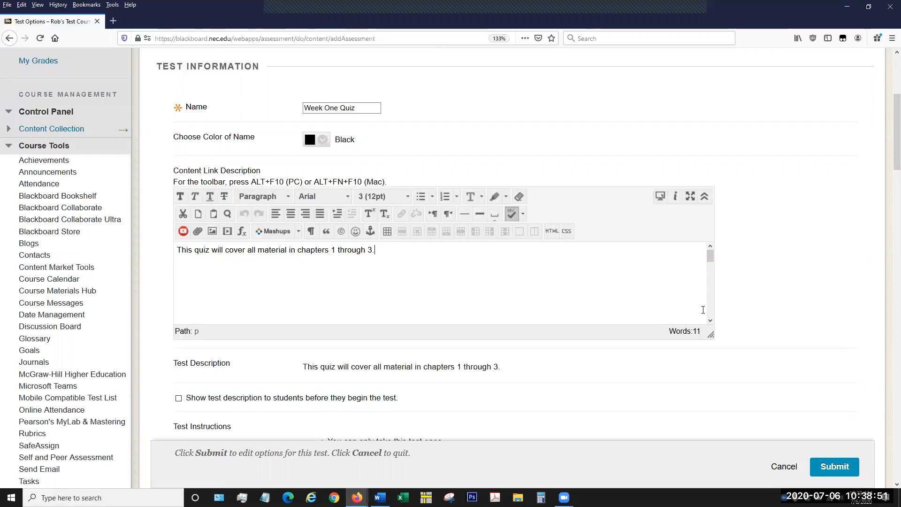
Enable showing the test description to students before they begin the test.
scroll(766, 299, "down", 3)
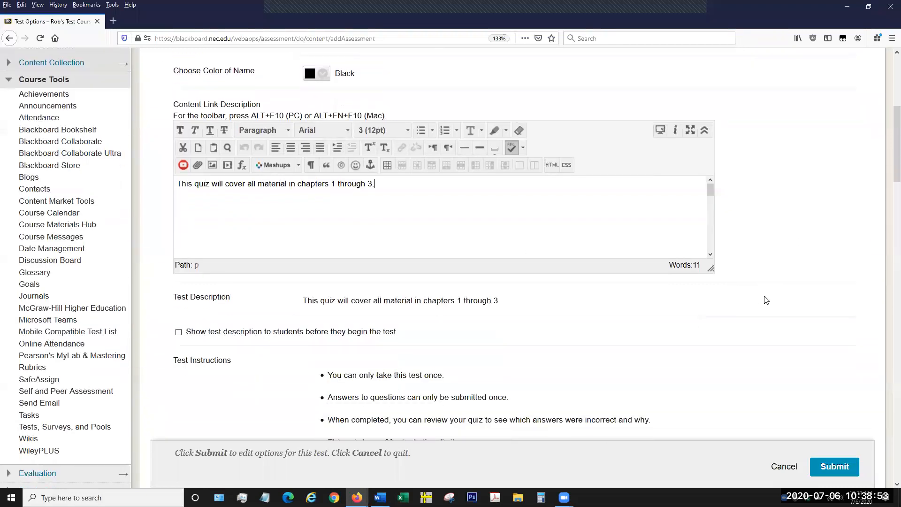
scroll(631, 263, "down", 3)
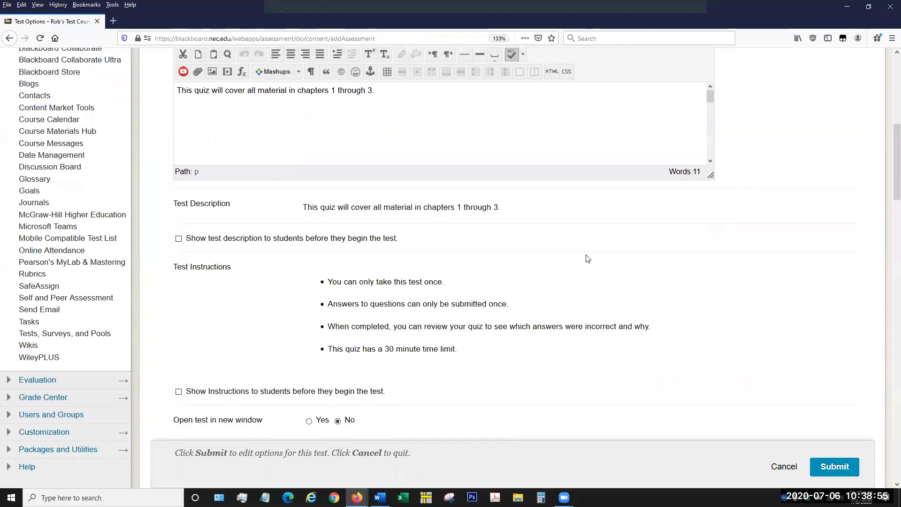
scroll(587, 259, "down", 2)
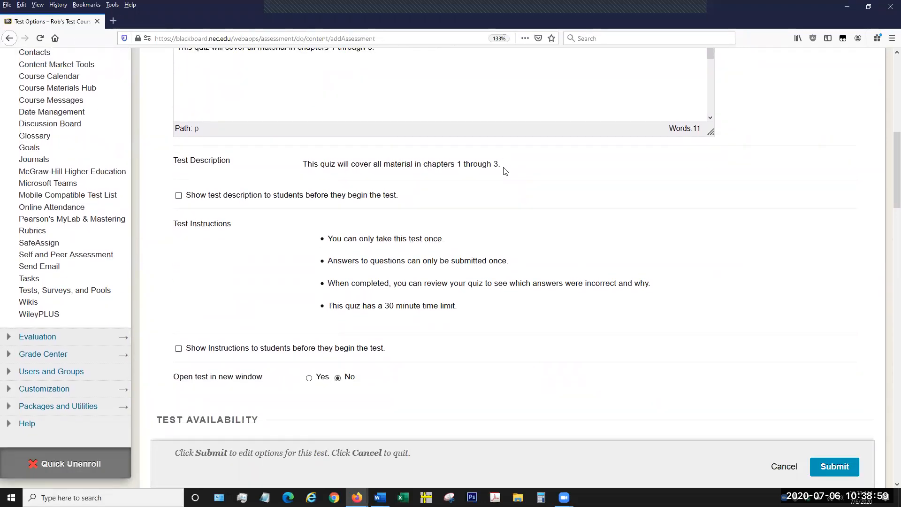
left_click(179, 196)
scroll(548, 220, "up", 2)
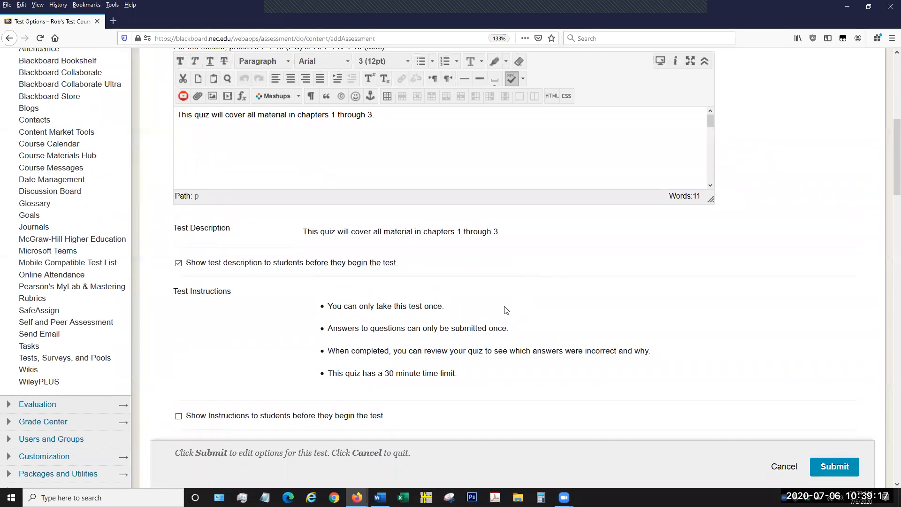
Enable showing the test instructions to students before they begin the test.
scroll(511, 280, "down", 2)
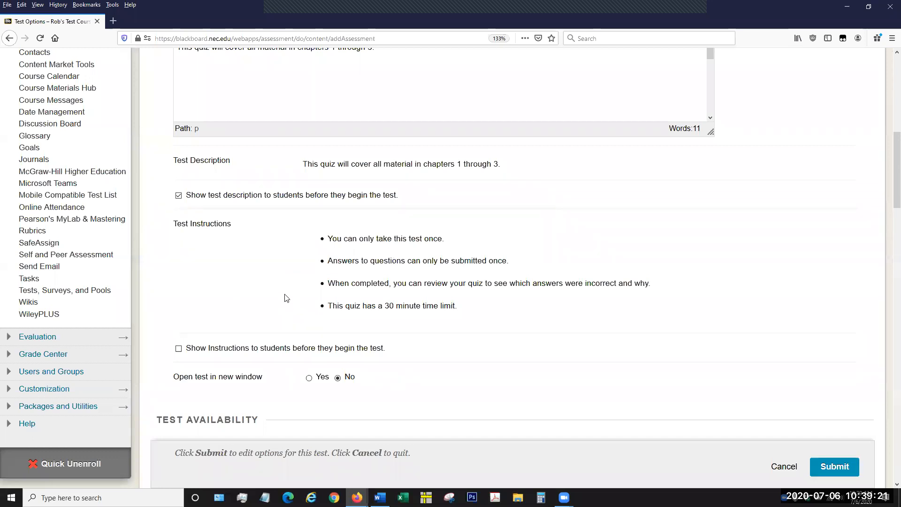
scroll(425, 260, "down", 2)
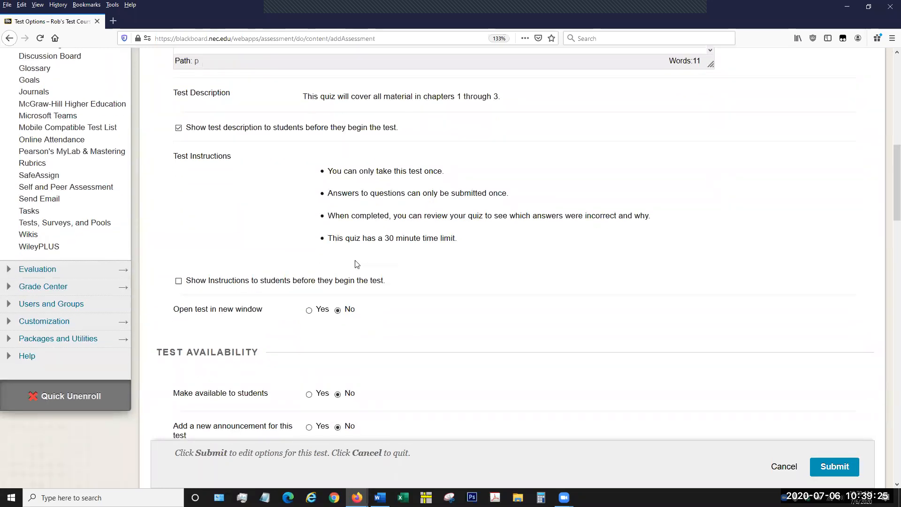
left_click(179, 281)
Keep opening the test in a new window set to No and bring up the Test Availability settings.
scroll(370, 237, "down", 3)
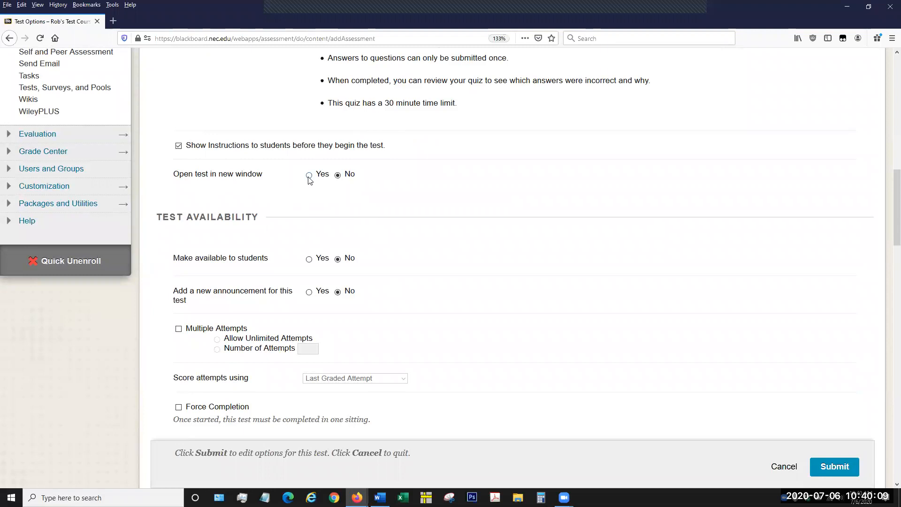
left_click(337, 175)
scroll(399, 216, "down", 1)
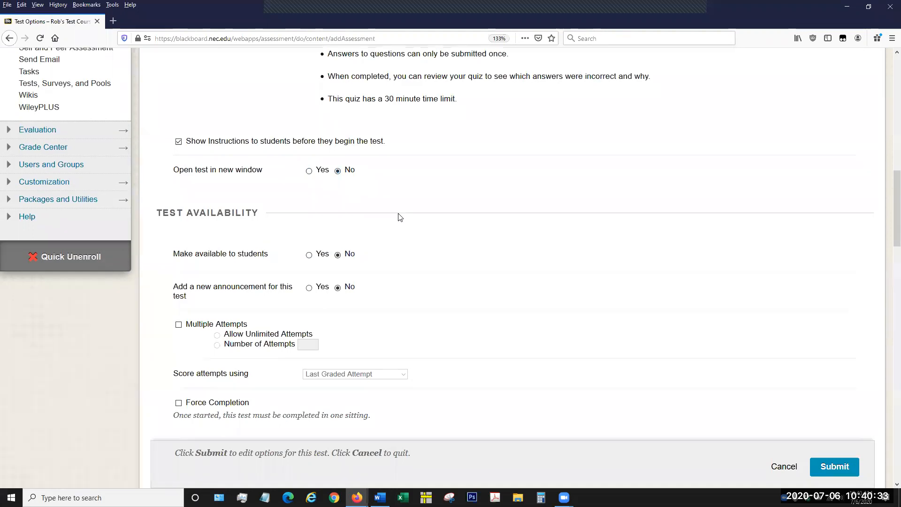
scroll(399, 217, "down", 5)
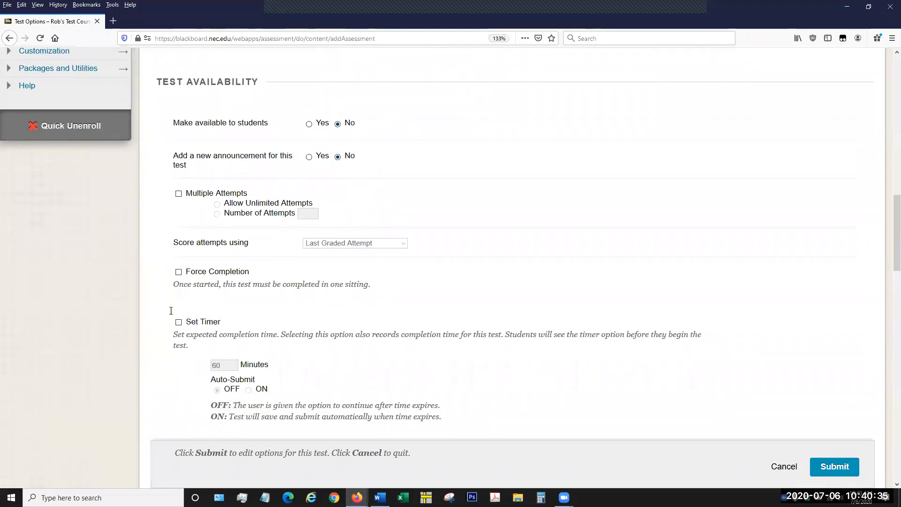
Make the test available to students and add a new announcement for it.
scroll(556, 207, "down", 2)
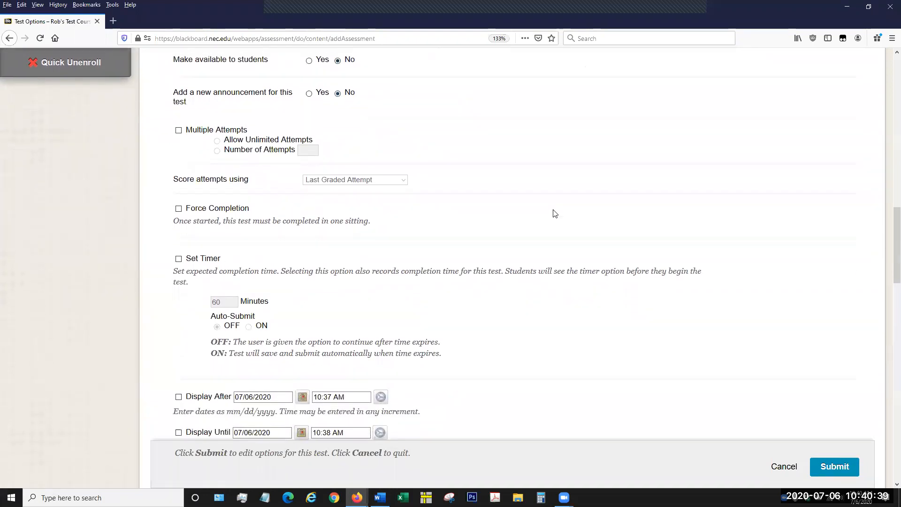
scroll(555, 214, "up", 2)
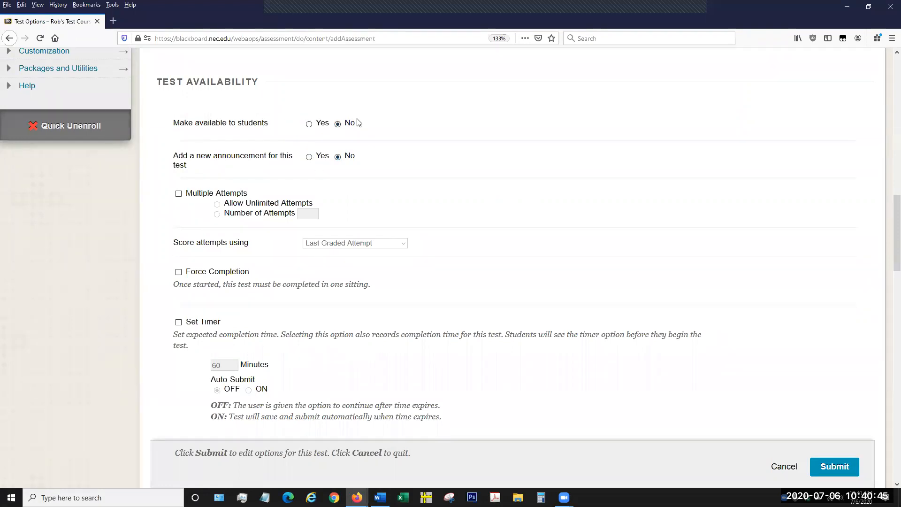
left_click(309, 125)
left_click(313, 156)
Try Multiple Attempts with a set number of attempts, look through the attempt scoring choices, and turn Multiple Attempts off again.
left_click(179, 194)
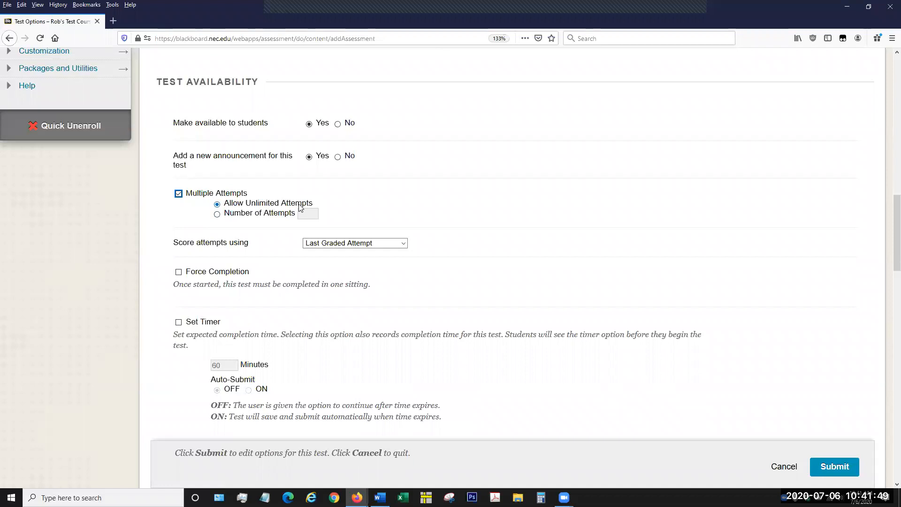
left_click(217, 215)
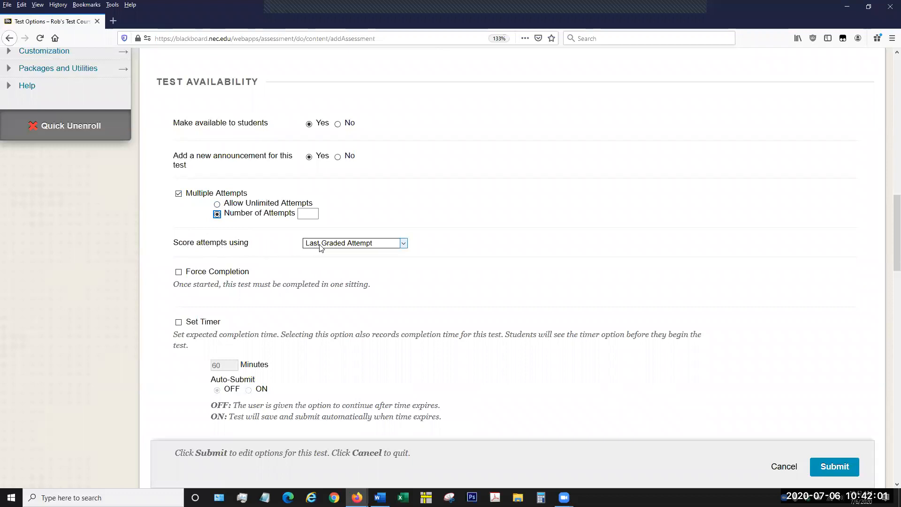
left_click(402, 244)
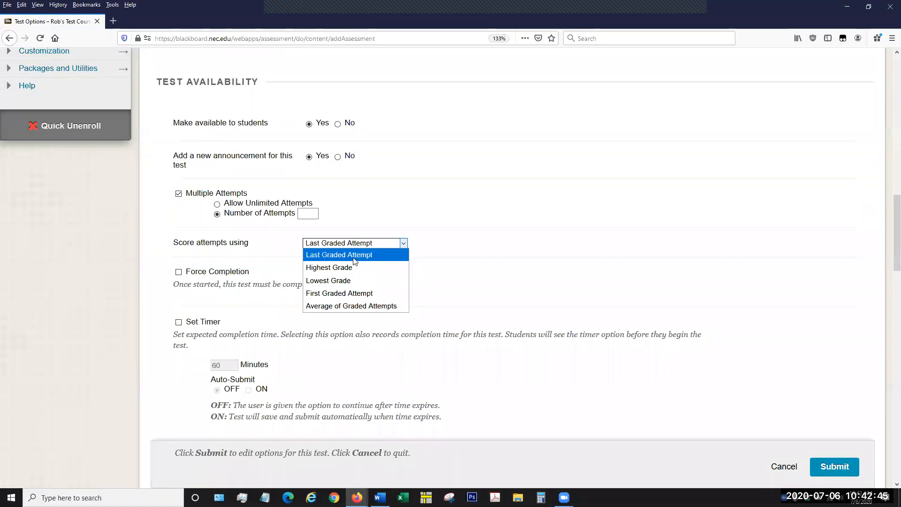
left_click(401, 208)
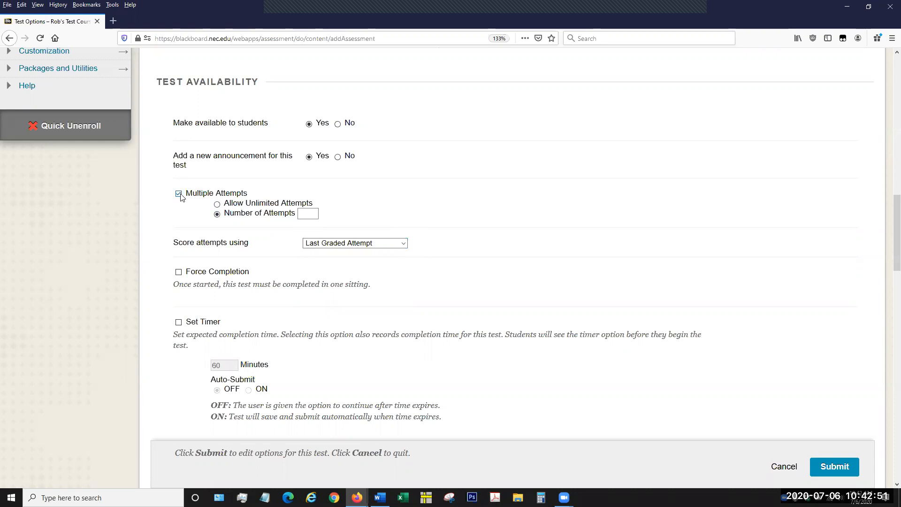
scroll(329, 216, "up", 2)
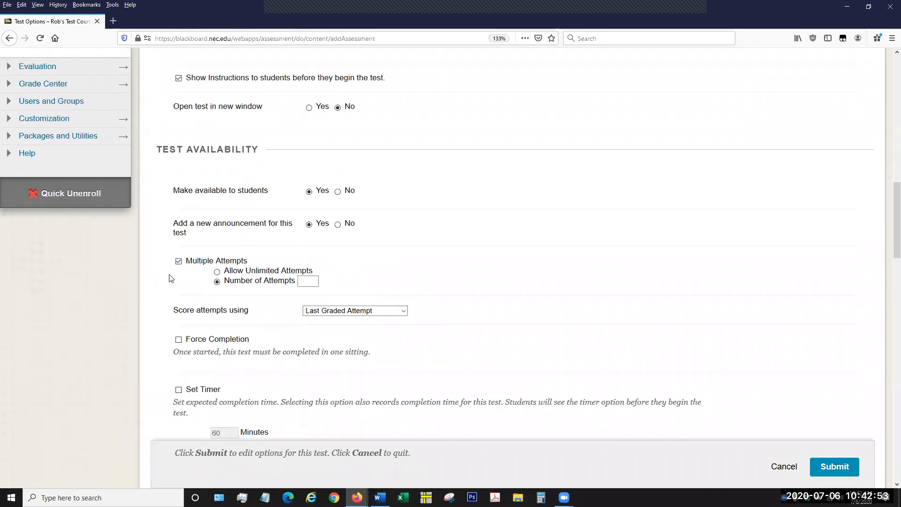
left_click(179, 264)
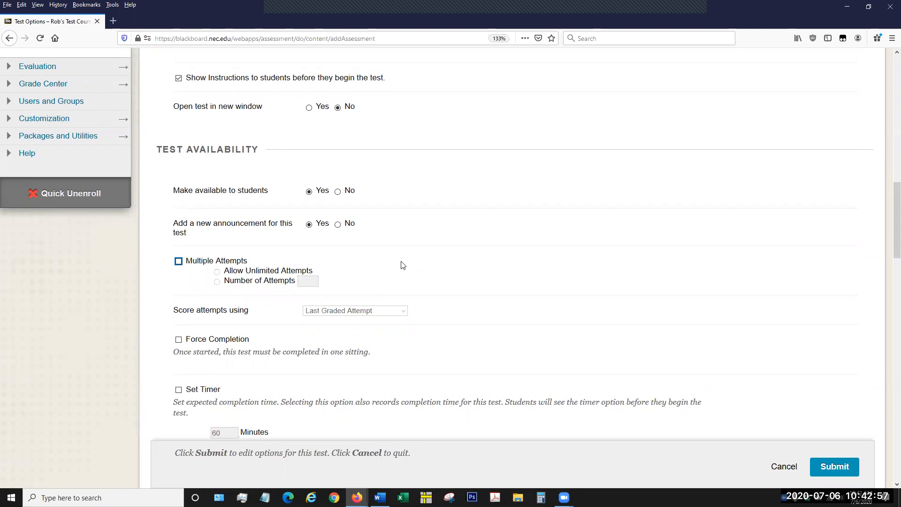
Enable Force Completion so that the test must be completed in one sitting.
scroll(402, 266, "down", 3)
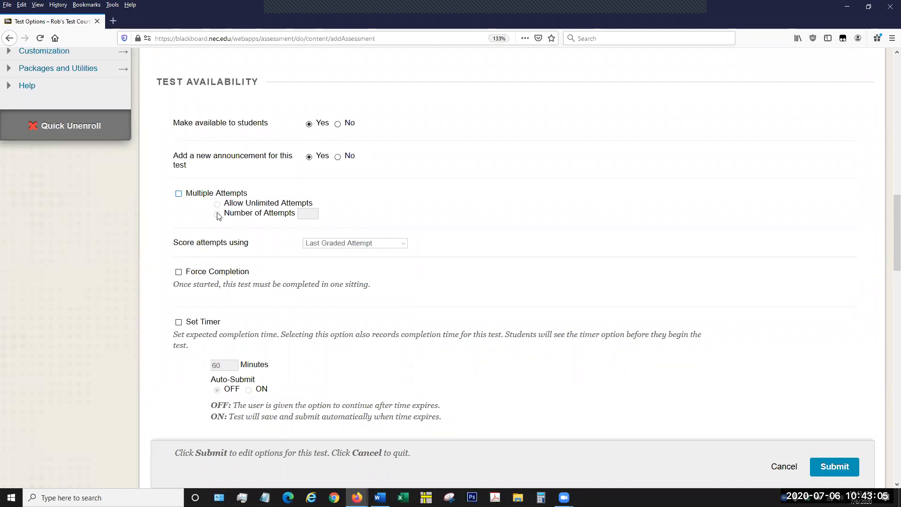
scroll(362, 227, "down", 3)
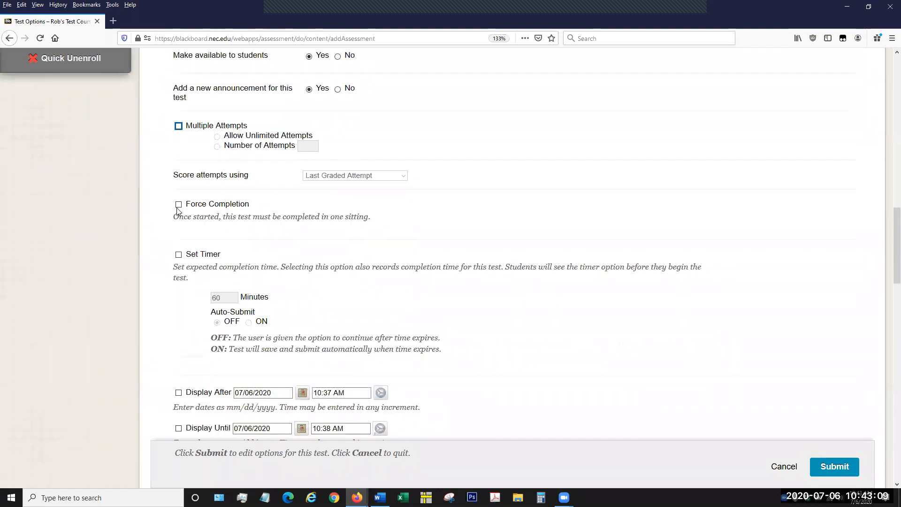
left_click(179, 204)
left_click(249, 207)
left_click(249, 208)
left_click(182, 208)
left_click(178, 204)
Enable the test timer with a 30-minute limit and set Auto-Submit to ON.
scroll(251, 215, "down", 2)
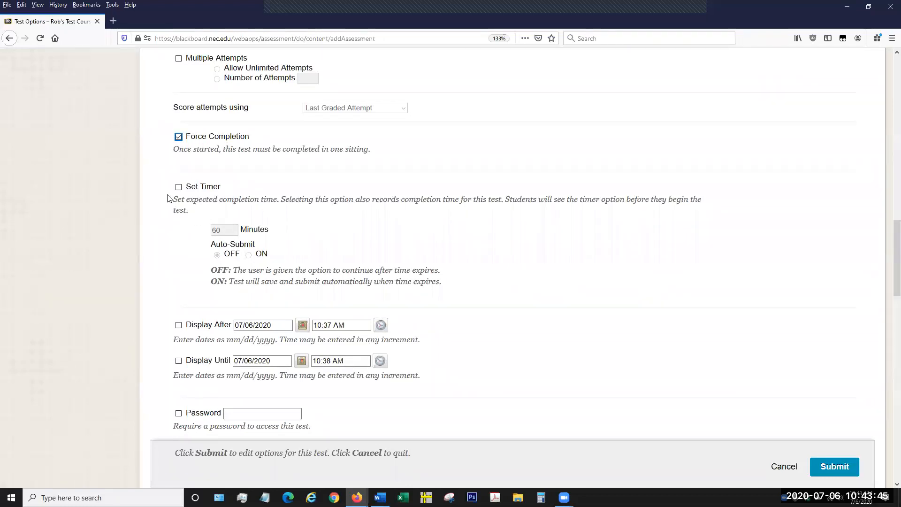
left_click(179, 188)
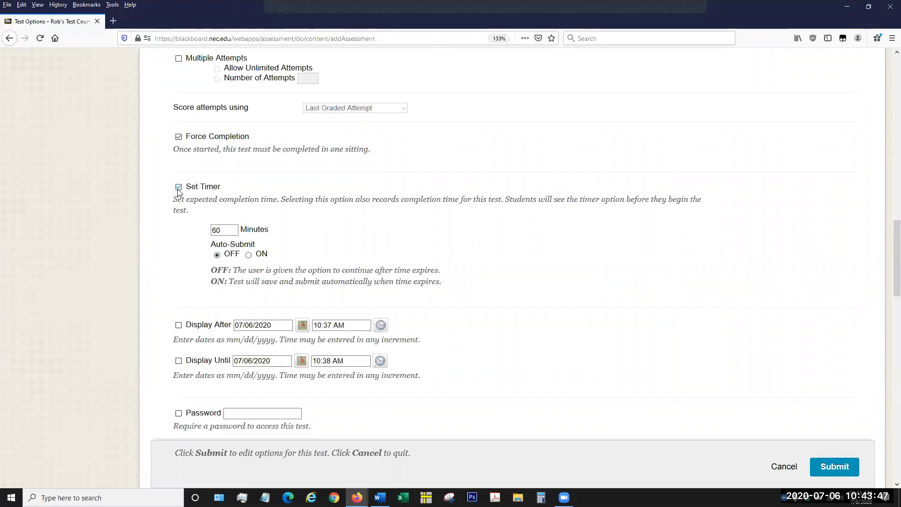
double_click(229, 226)
type("30")
left_click(250, 255)
left_click(219, 256)
left_click(318, 241)
left_click(226, 229)
left_click(226, 228)
left_click(416, 247)
Examine the Display After and Display Until date settings and compare them with the test's instructions and availability options.
scroll(454, 277, "down", 2)
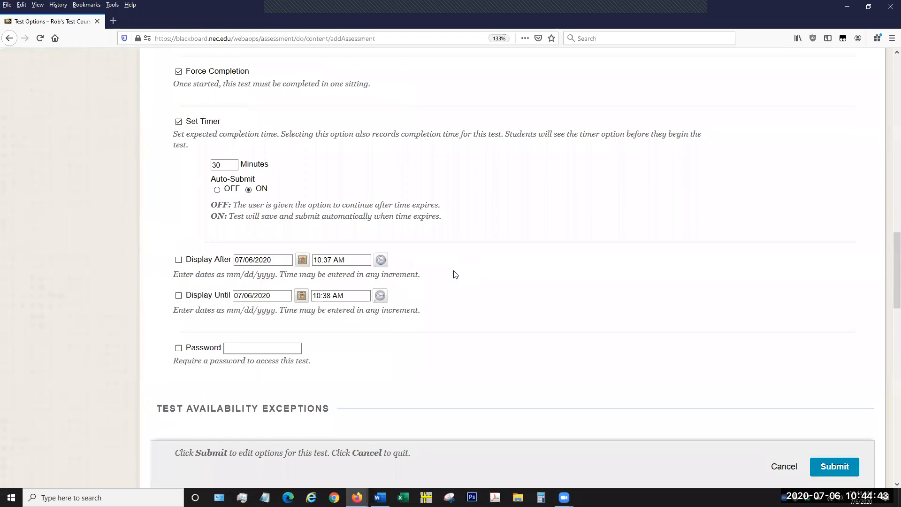
scroll(451, 287, "down", 2)
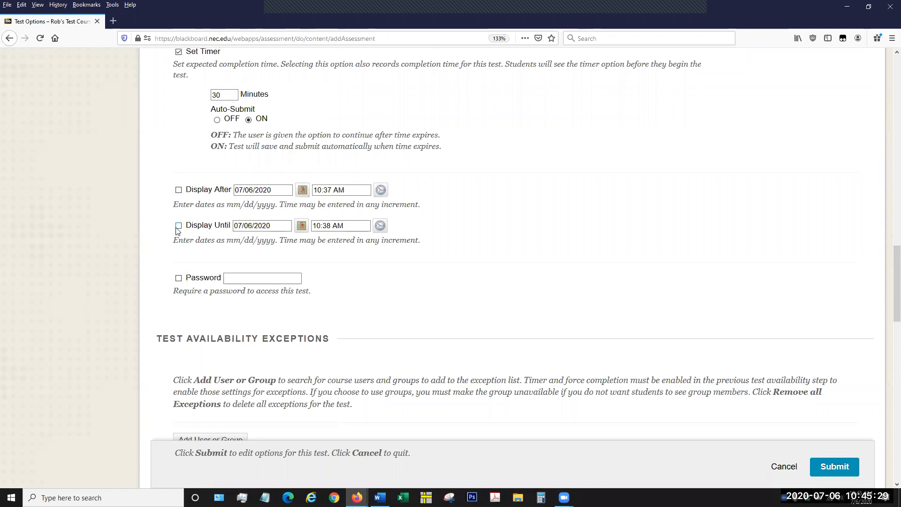
scroll(345, 172, "up", 8)
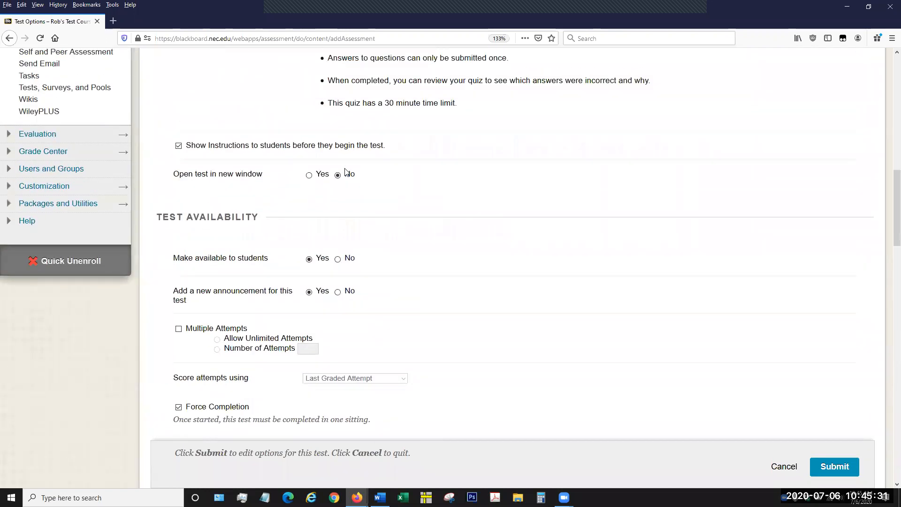
scroll(345, 172, "up", 10)
scroll(355, 176, "down", 4)
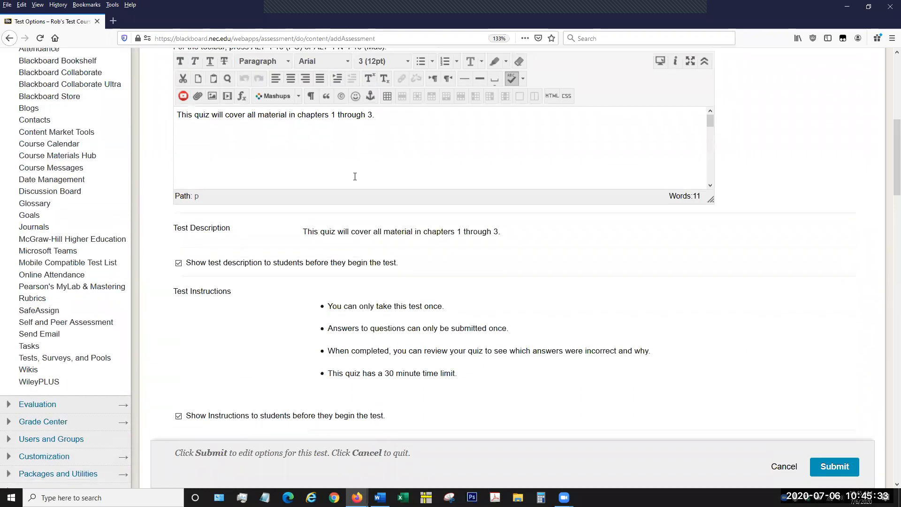
scroll(354, 178, "down", 3)
scroll(356, 256, "down", 5)
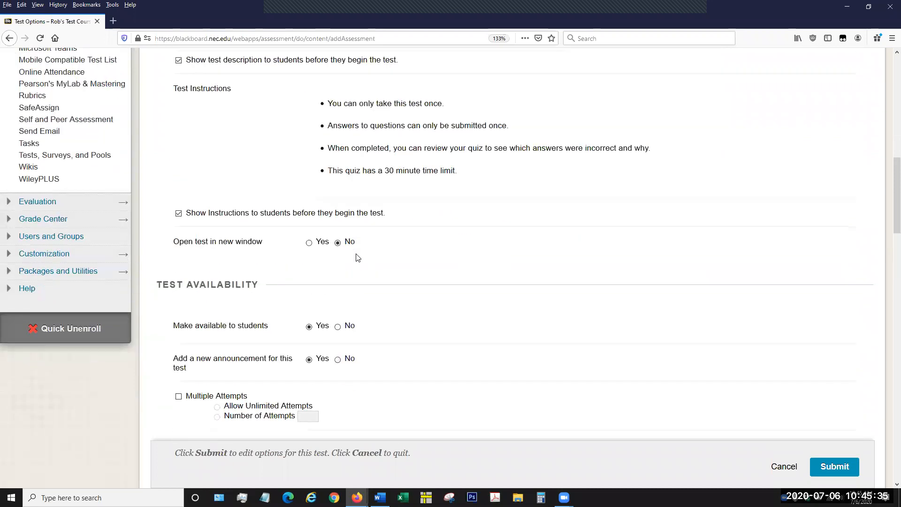
scroll(357, 258, "down", 3)
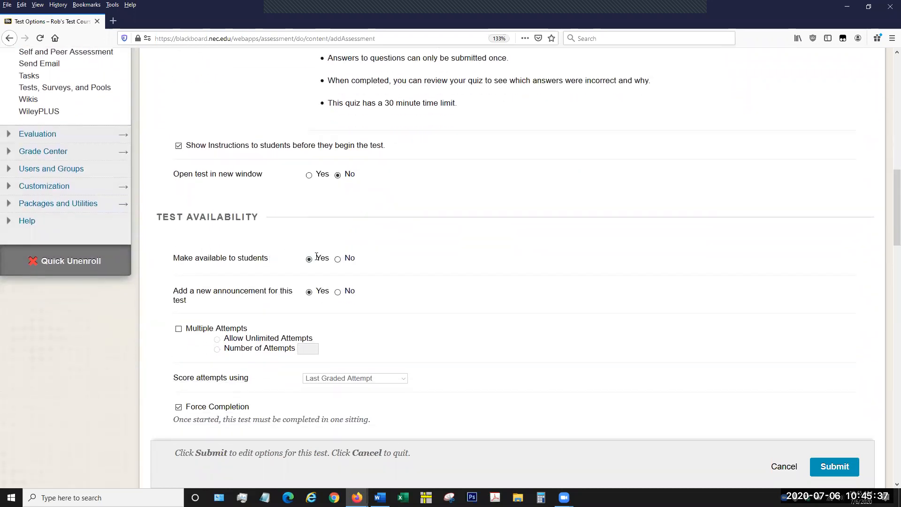
scroll(300, 244, "down", 18)
left_click(257, 159)
left_click(335, 159)
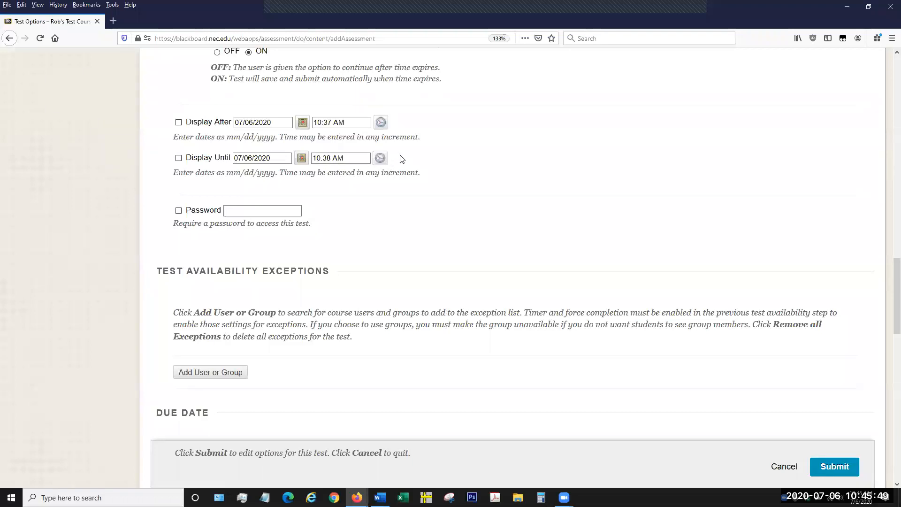
Try requiring a password to access the test and leave the requirement turned off.
left_click(180, 211)
left_click(181, 211)
left_click(179, 213)
Examine the Test Availability Exceptions and the list of users or groups that can be added, submitting the list without a selection.
scroll(356, 222, "down", 3)
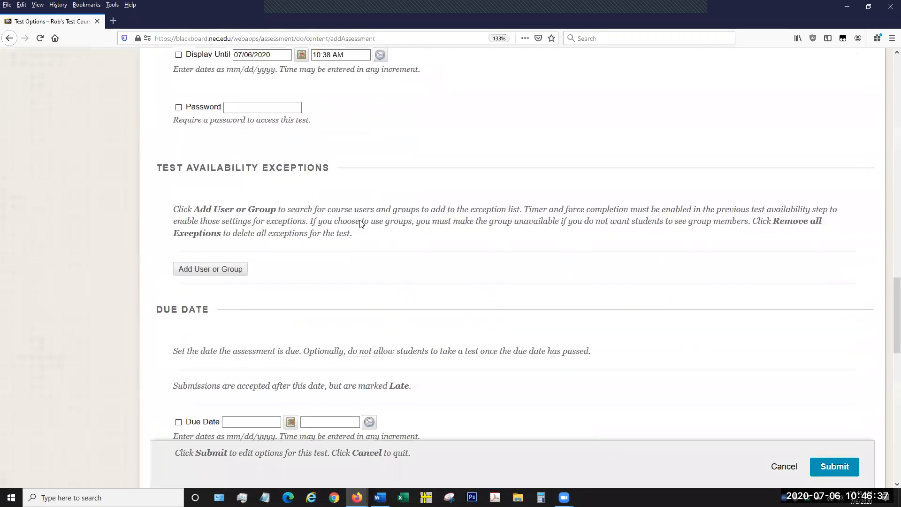
scroll(355, 190, "down", 2)
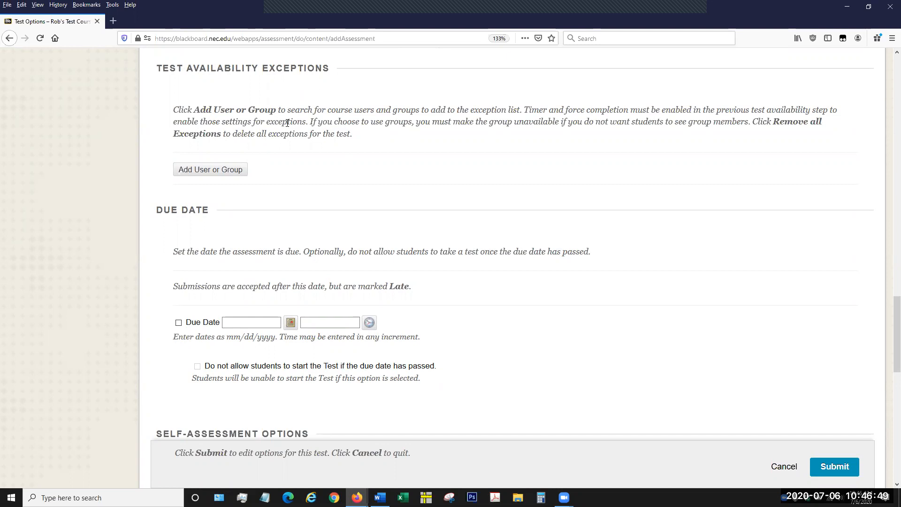
scroll(288, 126, "up", 3)
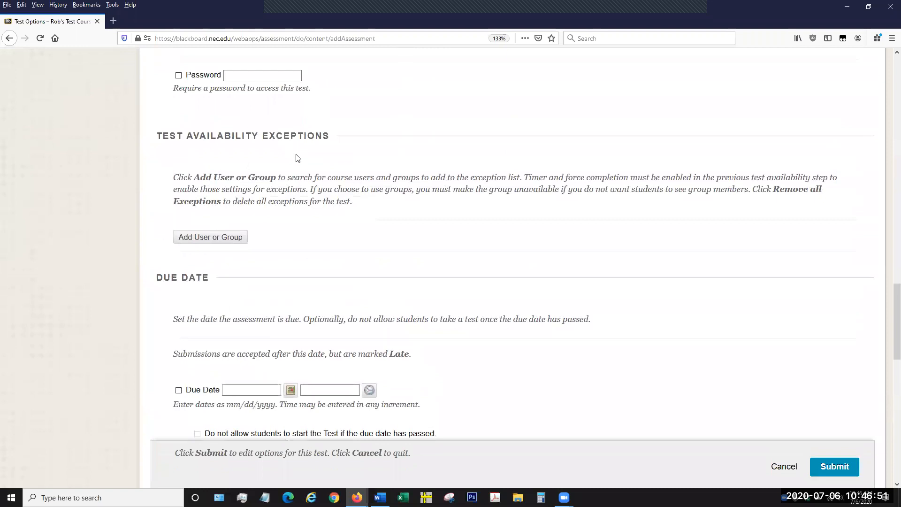
scroll(301, 168, "up", 3)
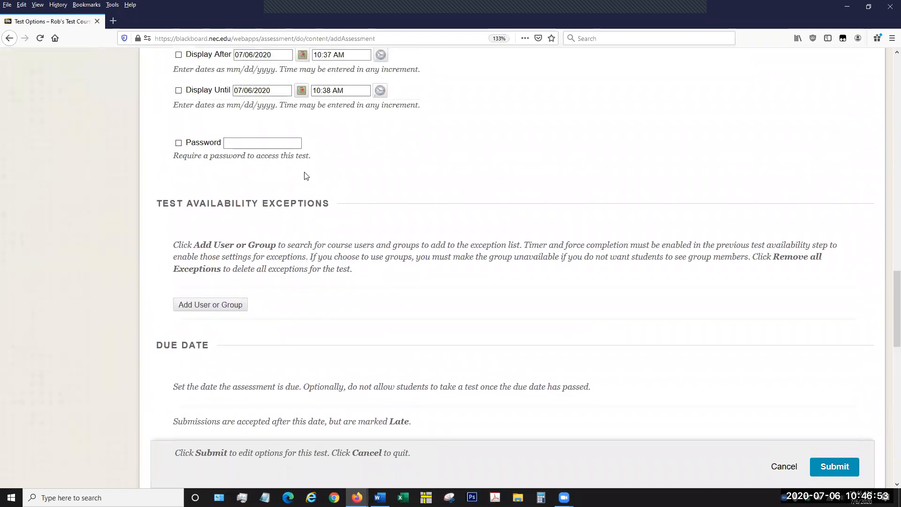
scroll(328, 192, "up", 3)
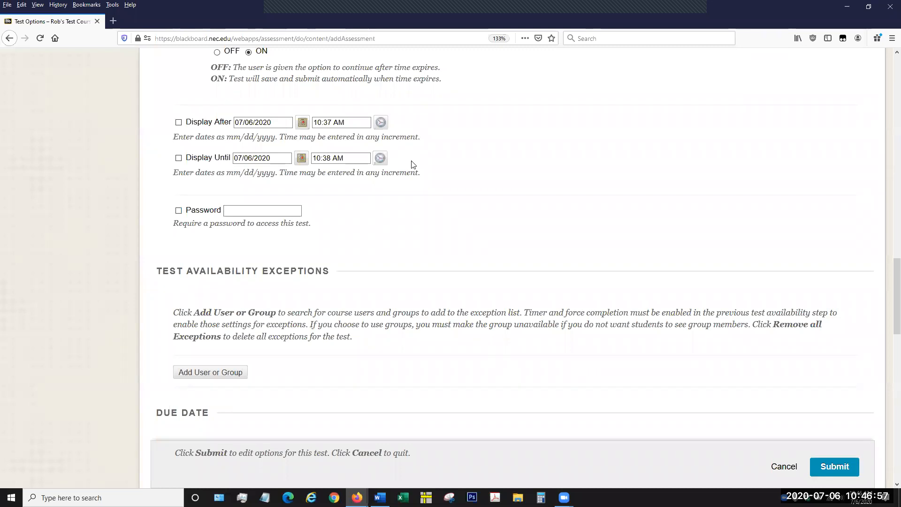
scroll(413, 166, "down", 3)
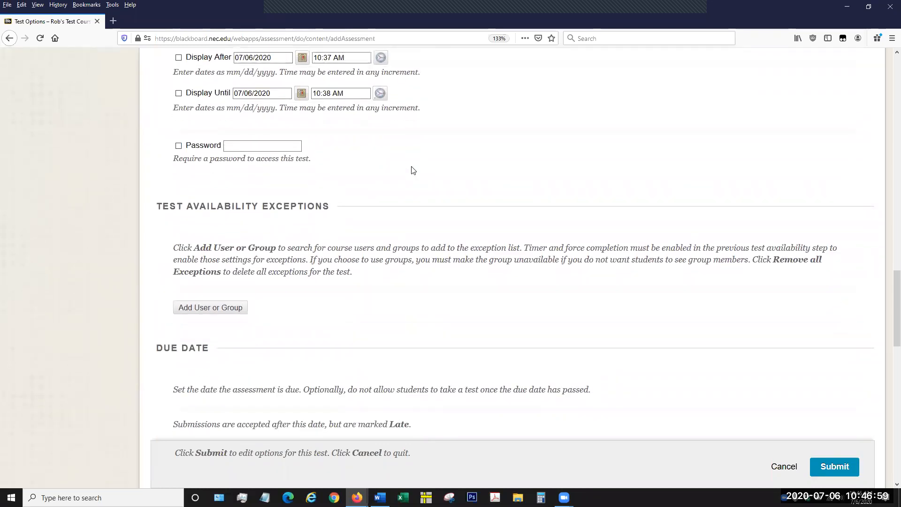
scroll(412, 174, "down", 3)
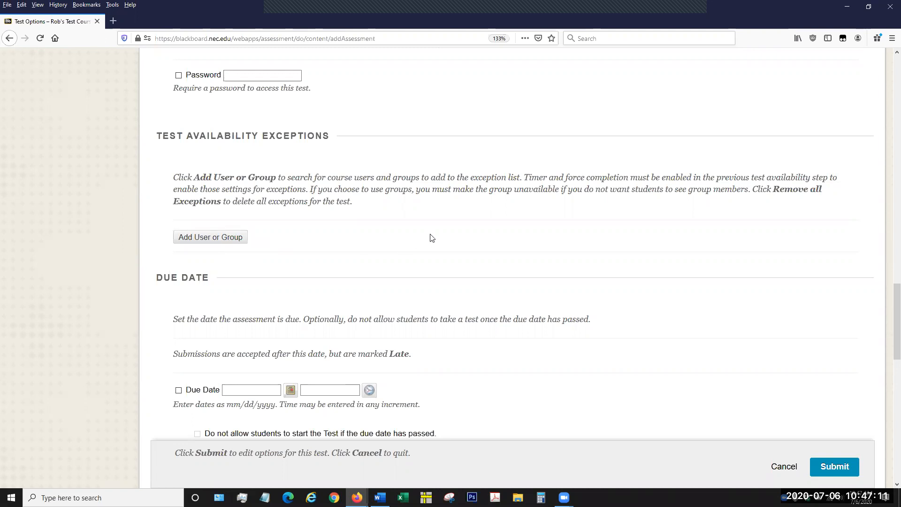
scroll(432, 237, "up", 2)
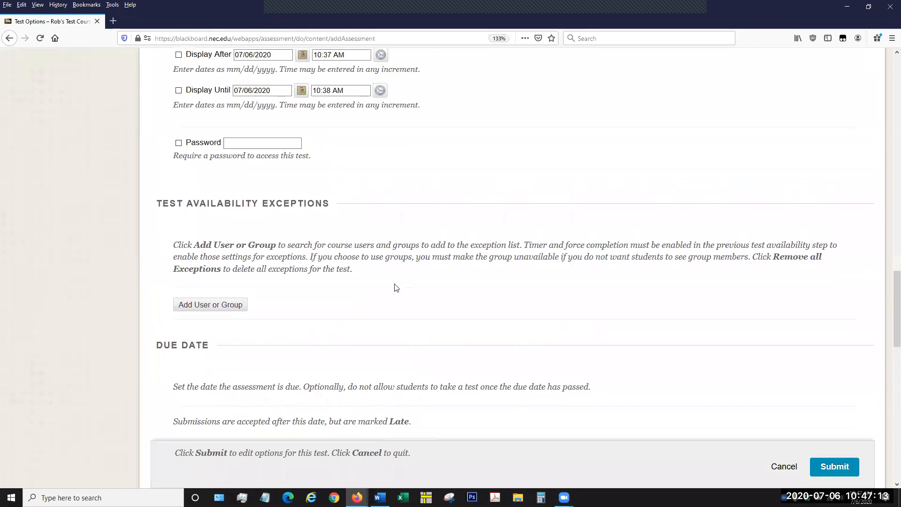
left_click(226, 305)
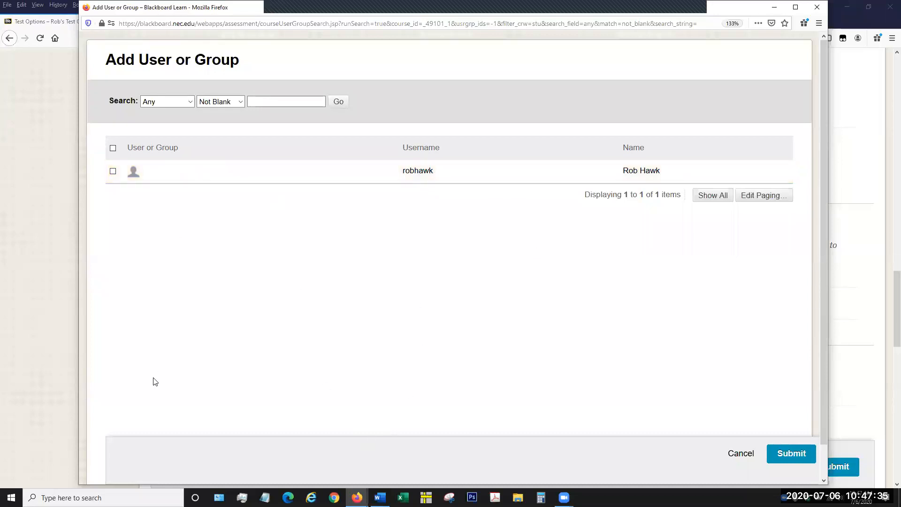
left_click(797, 455)
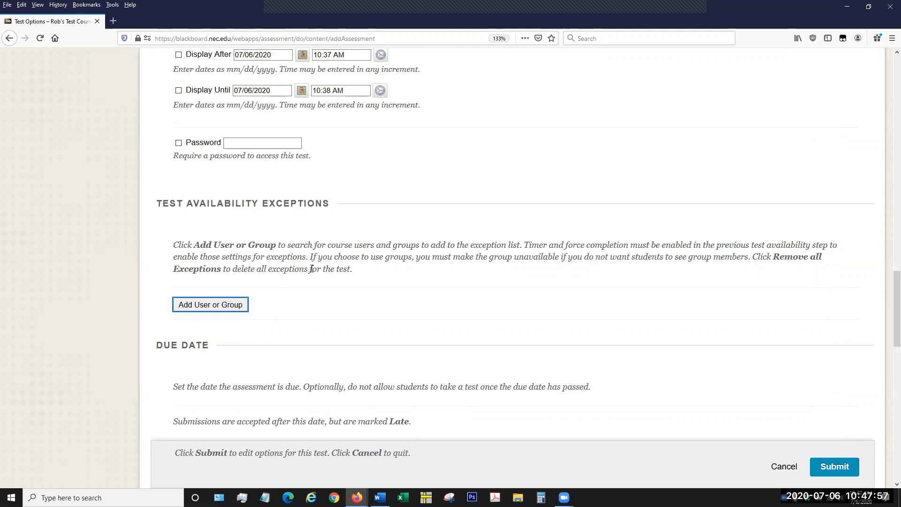
Enable the due date with 07/06/2020 at 10:48 AM and check the note about late submissions.
scroll(311, 268, "down", 3)
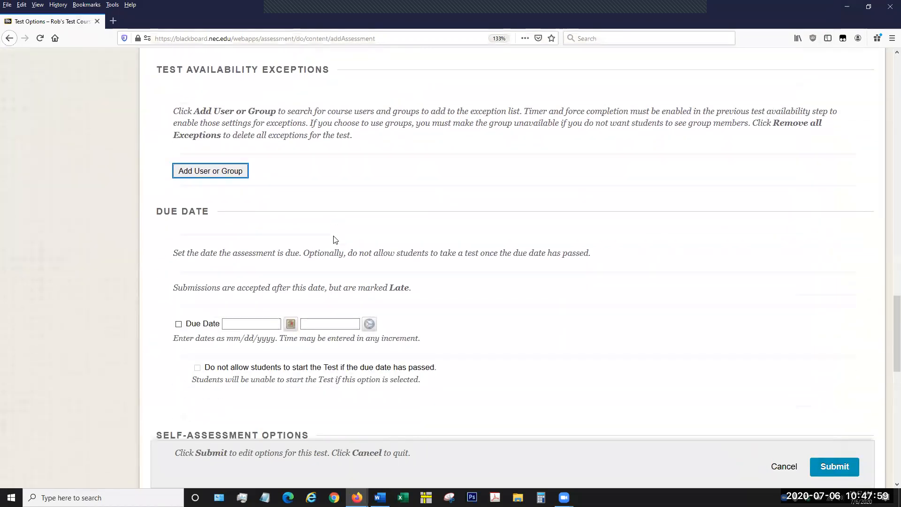
scroll(406, 244, "down", 2)
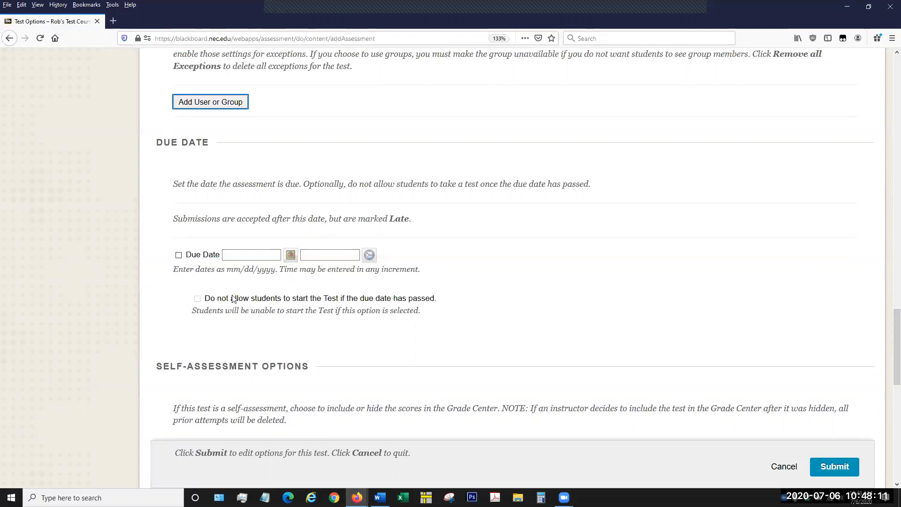
left_click(179, 255)
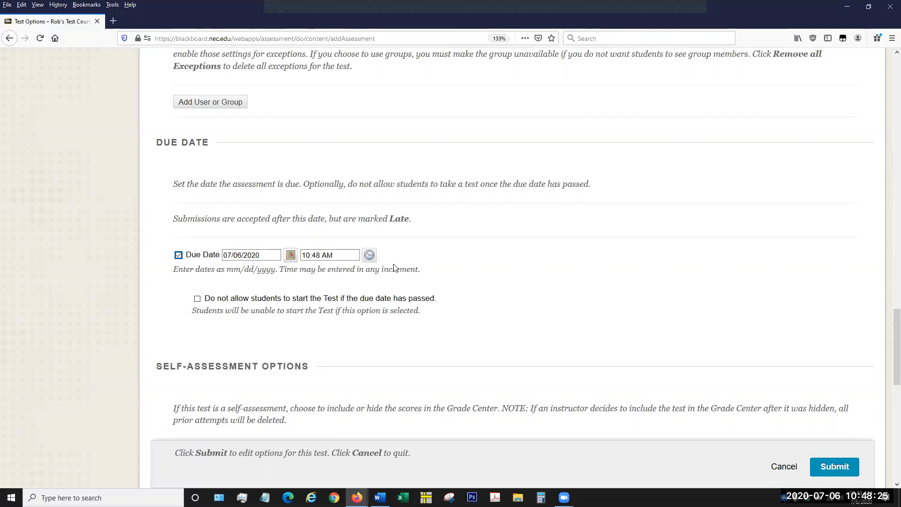
left_click(404, 219)
double_click(404, 219)
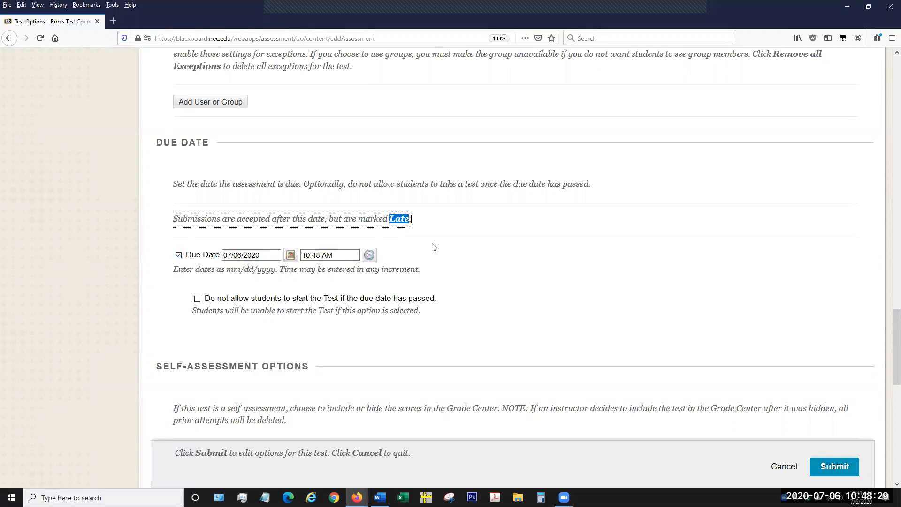
left_click(432, 247)
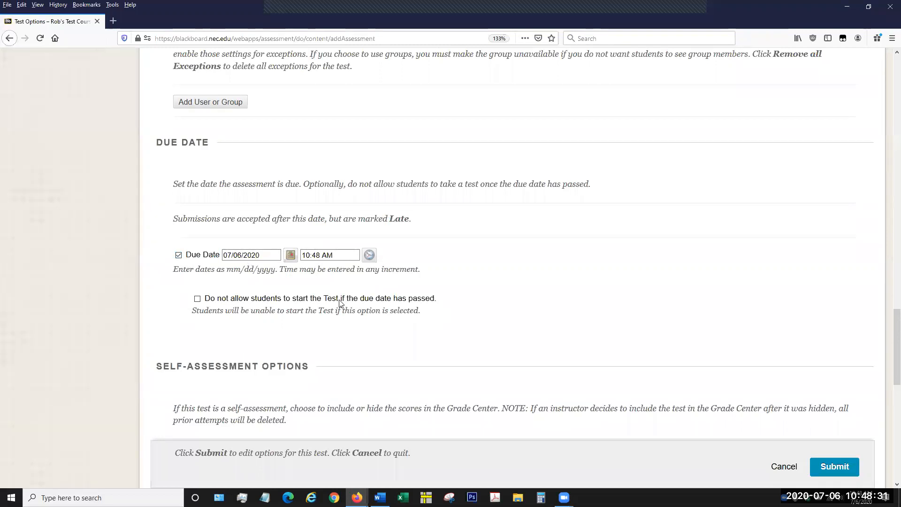
Try preventing students from starting the test after the due date, and turn off the due date.
left_click(198, 299)
left_click(302, 256)
left_click(203, 298)
left_click(178, 256)
left_click(466, 253)
scroll(462, 255, "down", 5)
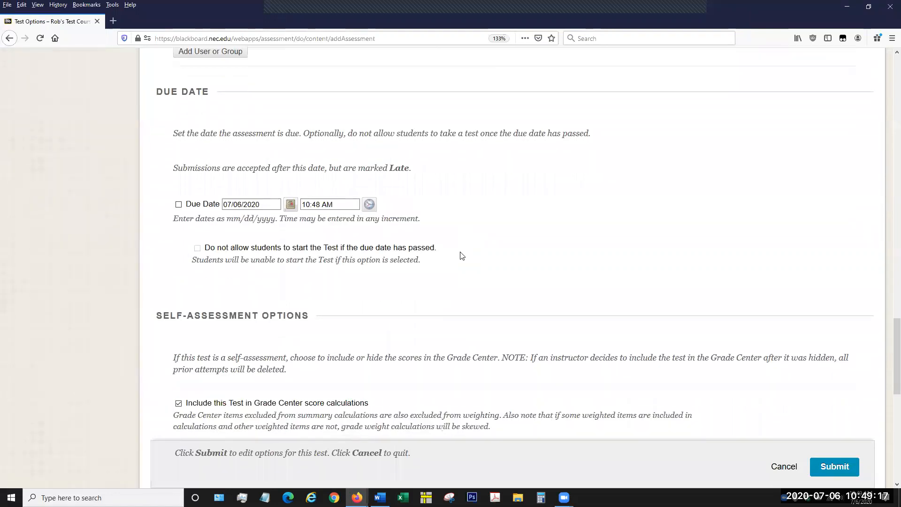
Try excluding the test from Grade Center score calculations and leave it included.
scroll(462, 256, "down", 2)
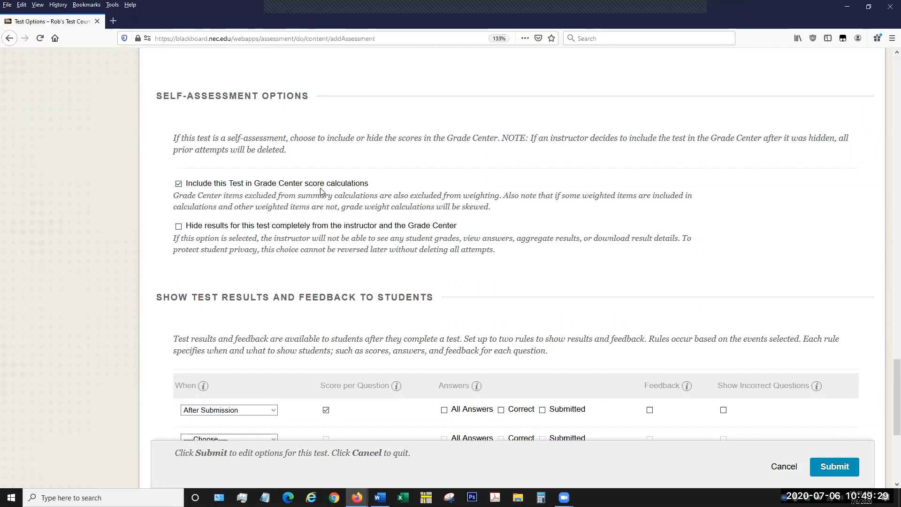
left_click(178, 184)
left_click(180, 184)
Examine the timing choices for the first results and feedback rule, keeping After Submission selected.
scroll(267, 265, "down", 2)
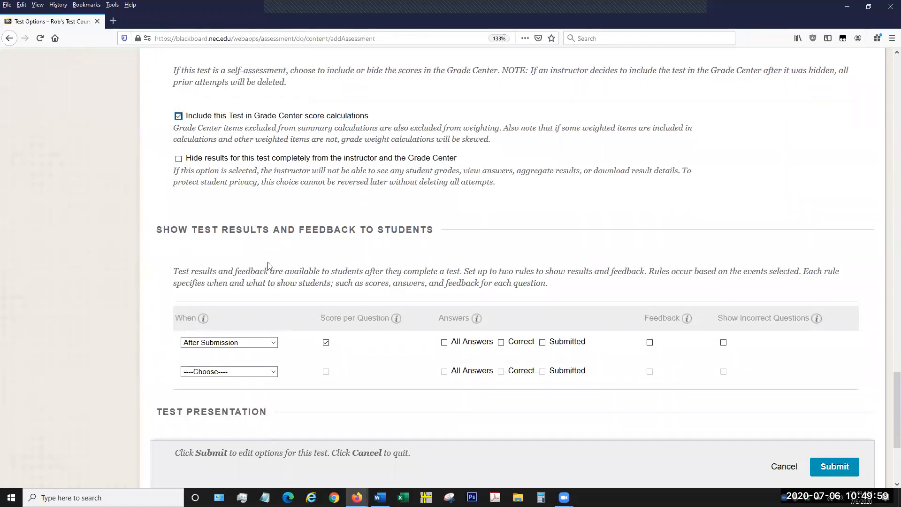
scroll(267, 262, "down", 2)
scroll(317, 114, "down", 2)
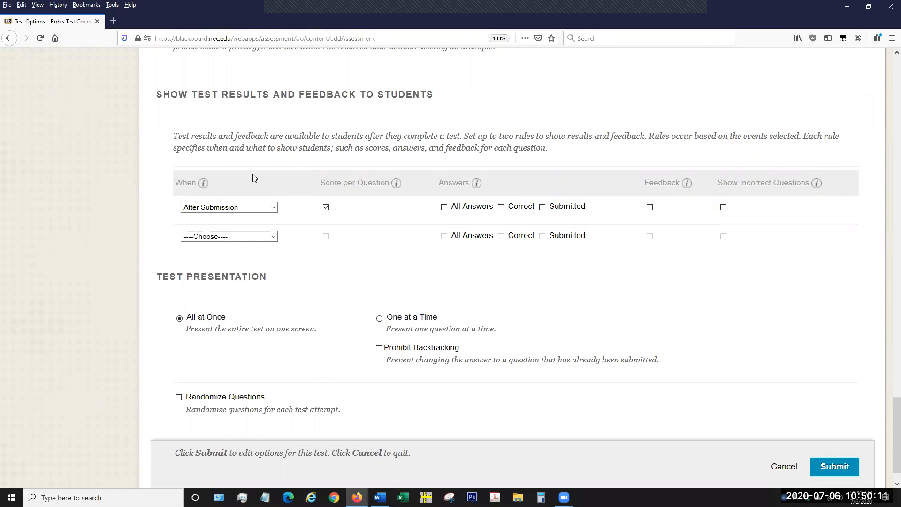
left_click(229, 208)
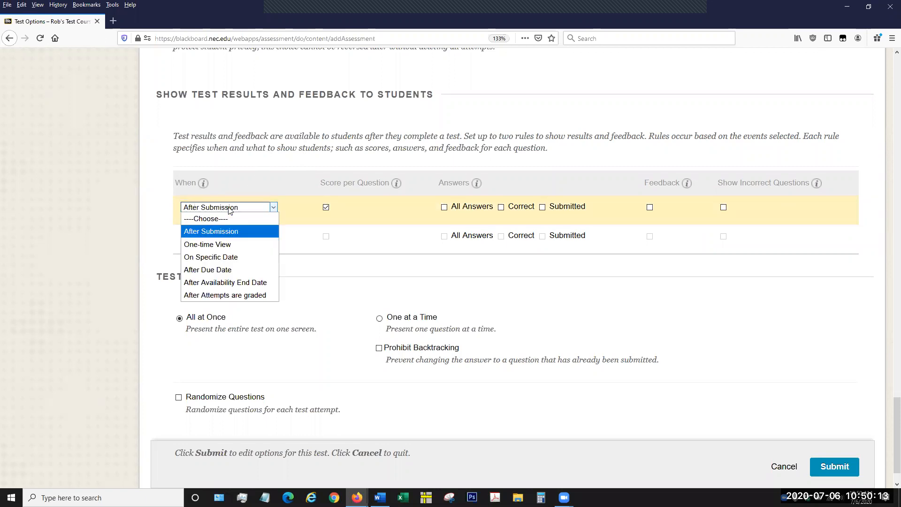
left_click(218, 209)
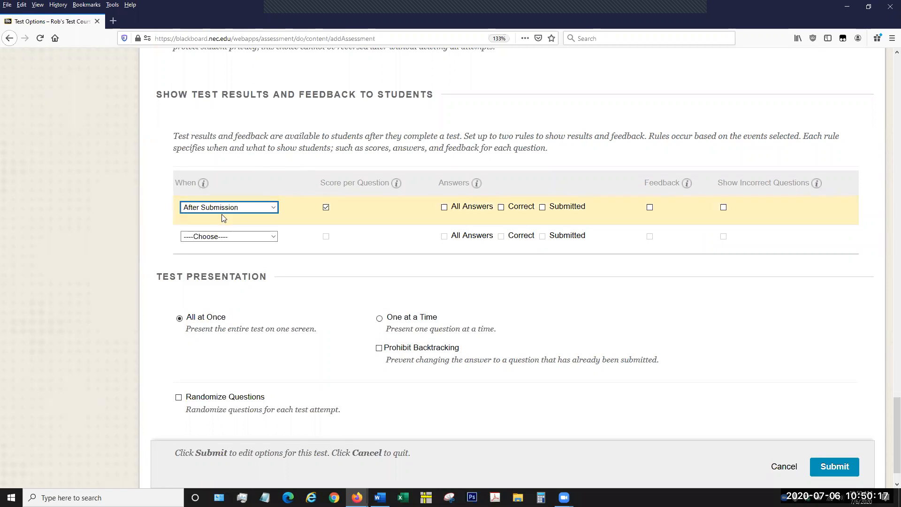
left_click(234, 209)
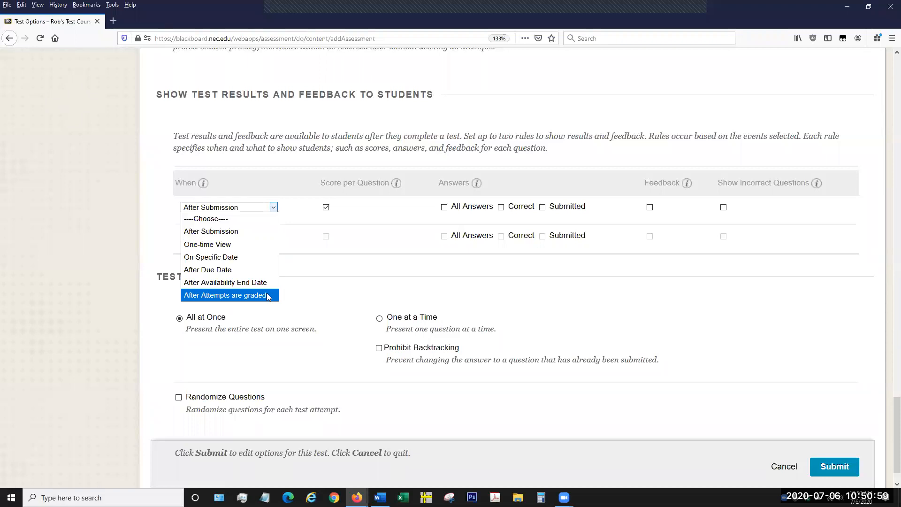
left_click(256, 230)
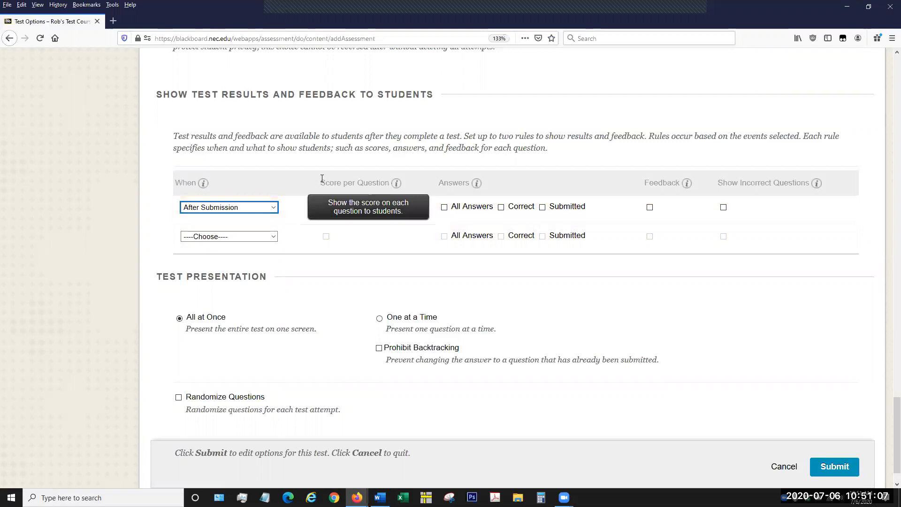
Set the After Submission rule to show score per question, All Answers, Feedback and incorrect questions, leaving Correct and Submitted unselected.
left_click(325, 208)
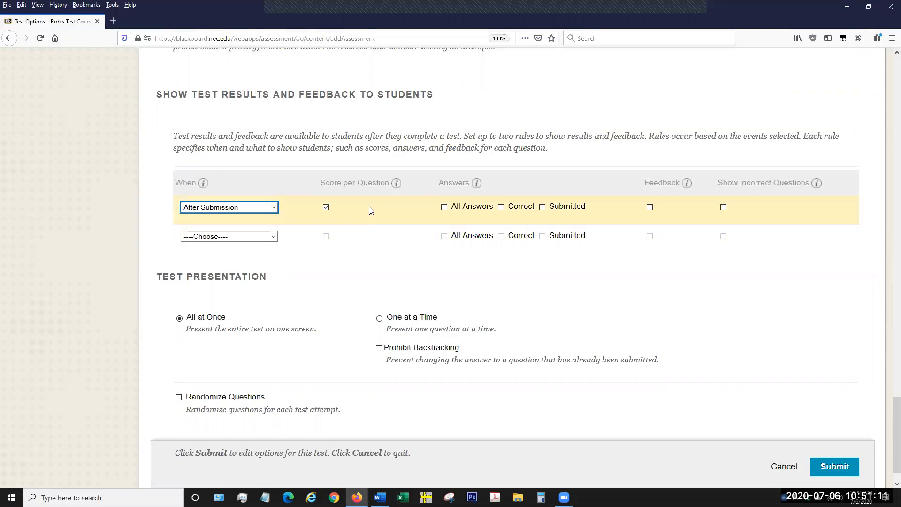
mouse_move(478, 187)
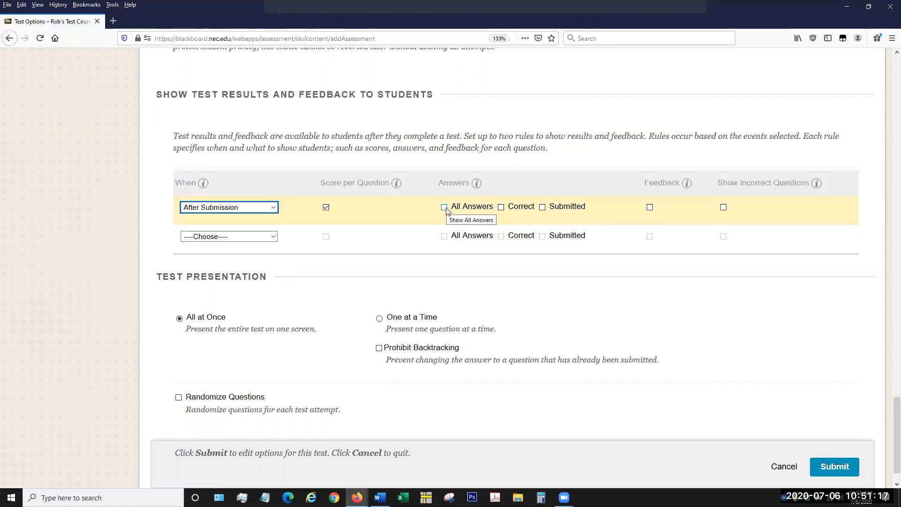
left_click(445, 208)
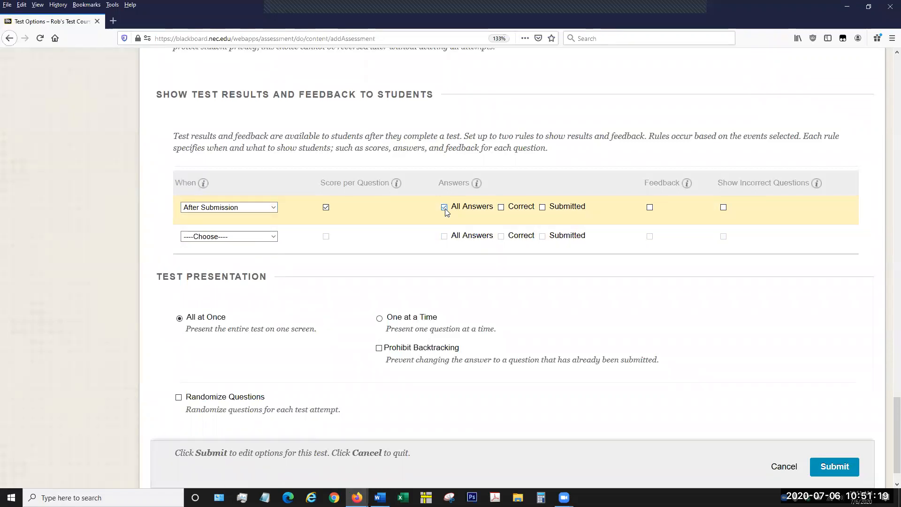
left_click(444, 207)
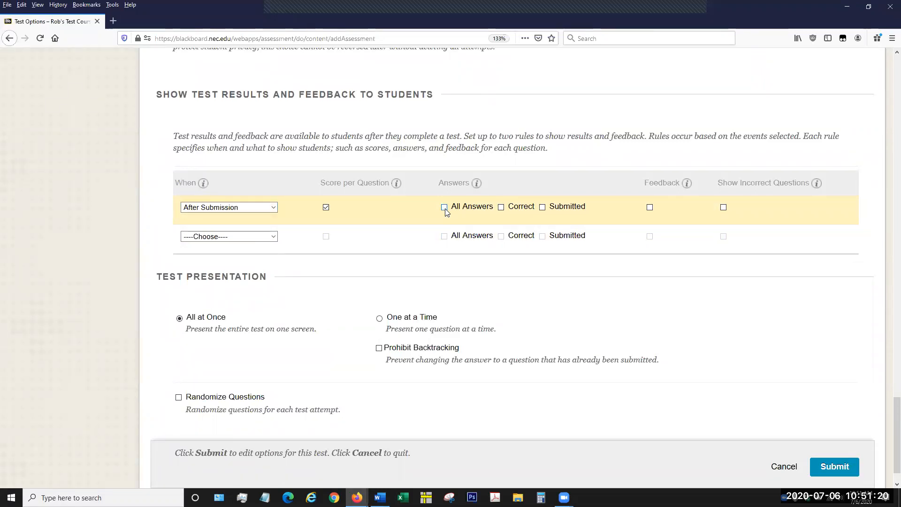
left_click(501, 208)
left_click(501, 208)
left_click(542, 208)
left_click(443, 206)
left_click(649, 207)
left_click(723, 206)
left_click(542, 209)
Compare the second results rule's timing choices with those of the first rule, leaving the second rule unset.
left_click(248, 236)
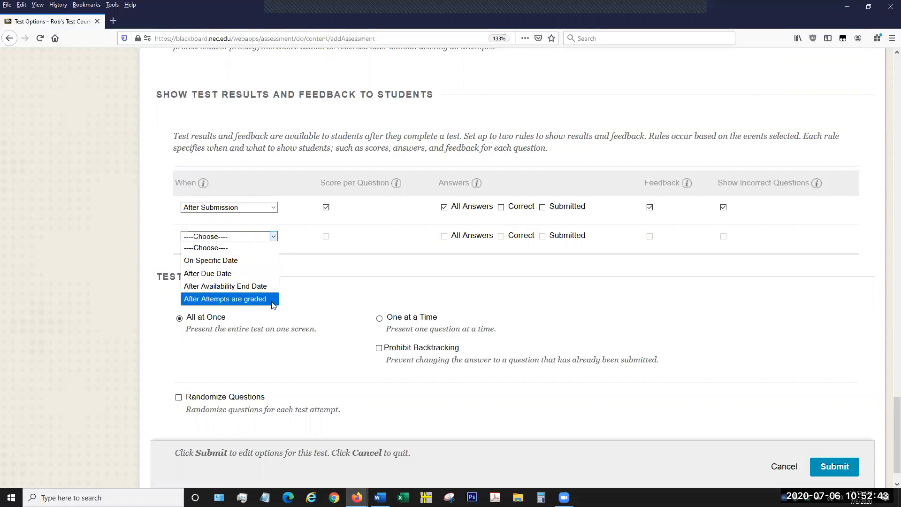
left_click(266, 207)
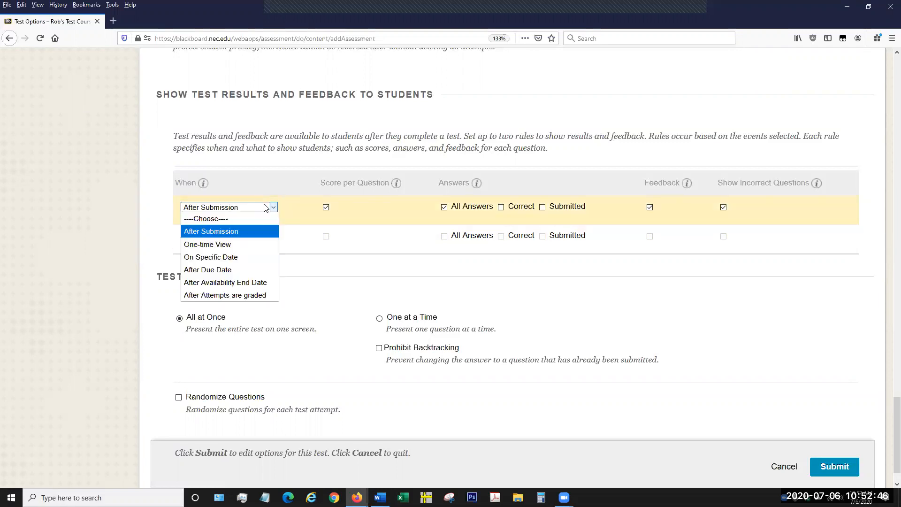
left_click(255, 233)
left_click(261, 237)
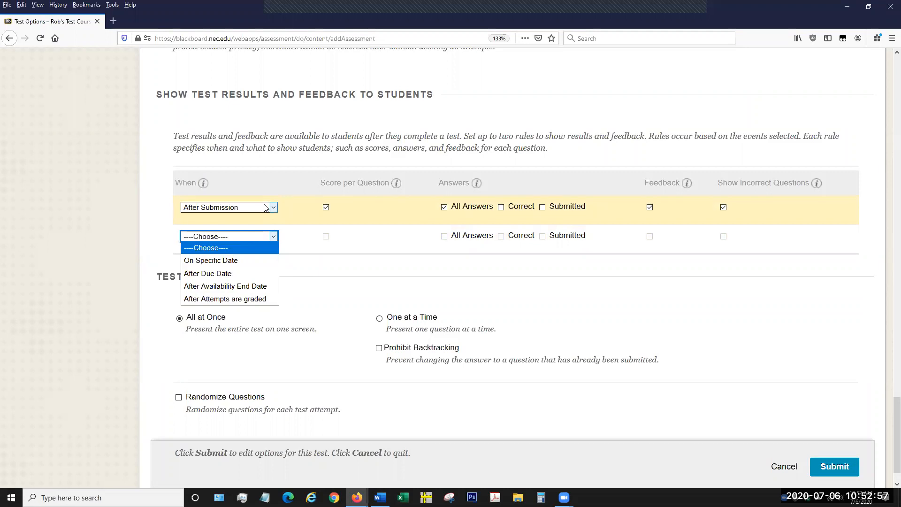
left_click(350, 263)
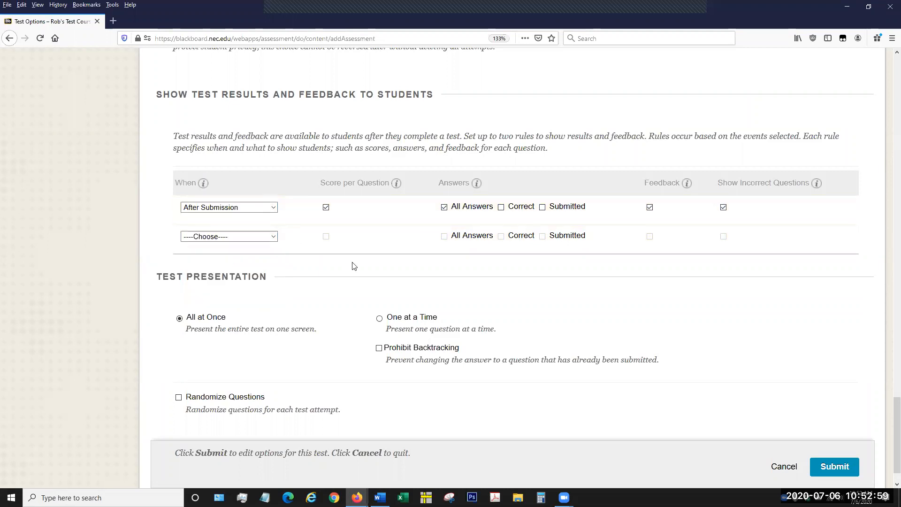
Set the test presentation to One at a Time and try the Prohibit Backtracking and Randomize Questions options.
scroll(349, 270, "down", 2)
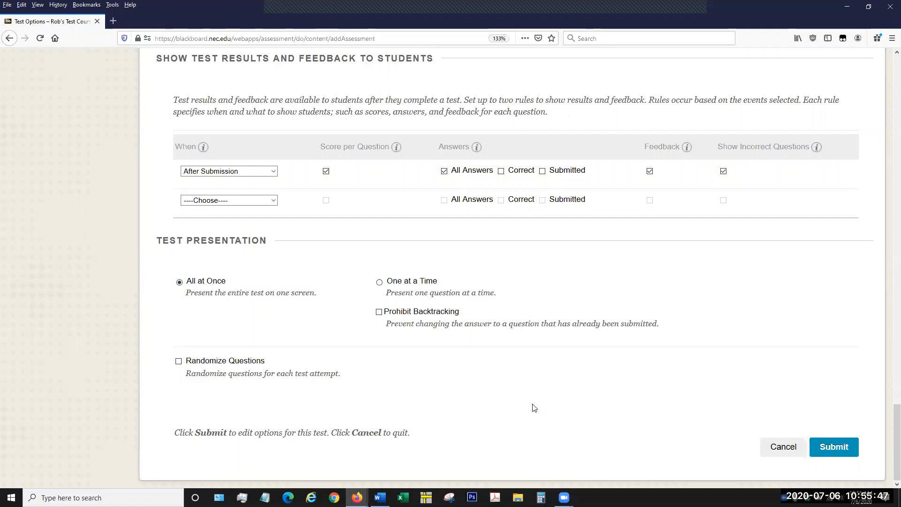
left_click(379, 282)
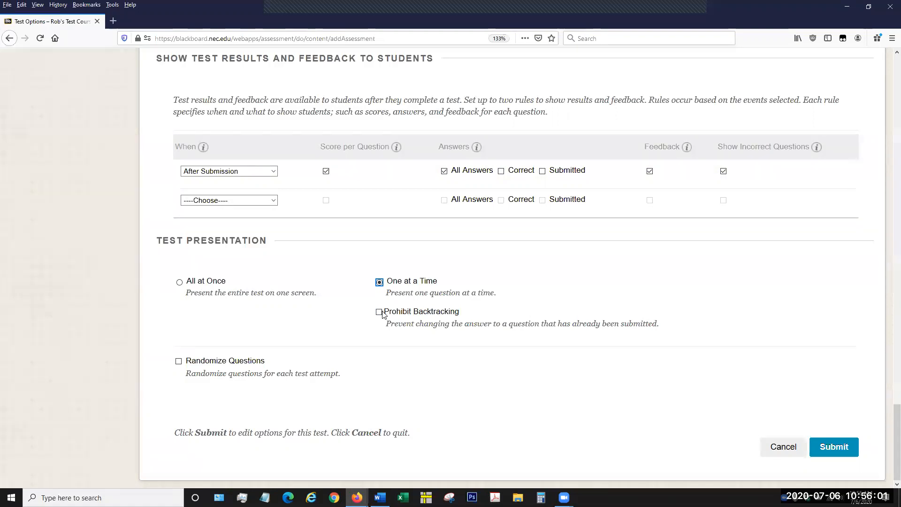
left_click(452, 314)
left_click(379, 311)
left_click(179, 362)
Review the chosen test options and submit them for the Week One Quiz.
scroll(553, 361, "up", 8)
scroll(553, 345, "up", 6)
scroll(552, 346, "down", 18)
left_click(833, 448)
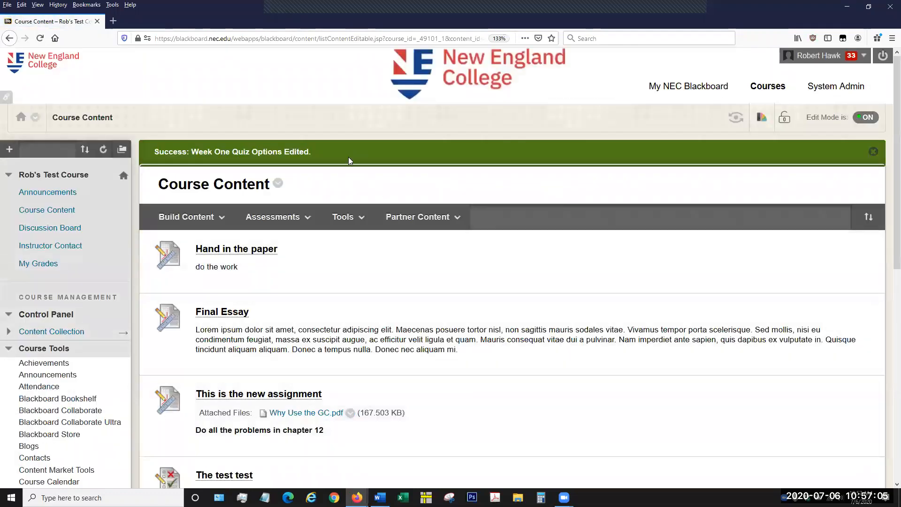
Look over the tests in Course Content and open the test options of the hidden My Test Test.
scroll(595, 276, "down", 6)
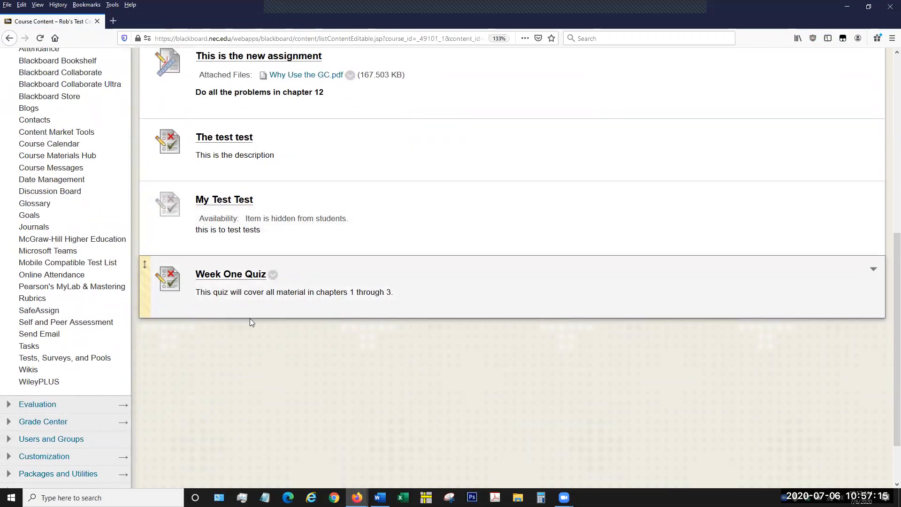
scroll(251, 322, "up", 3)
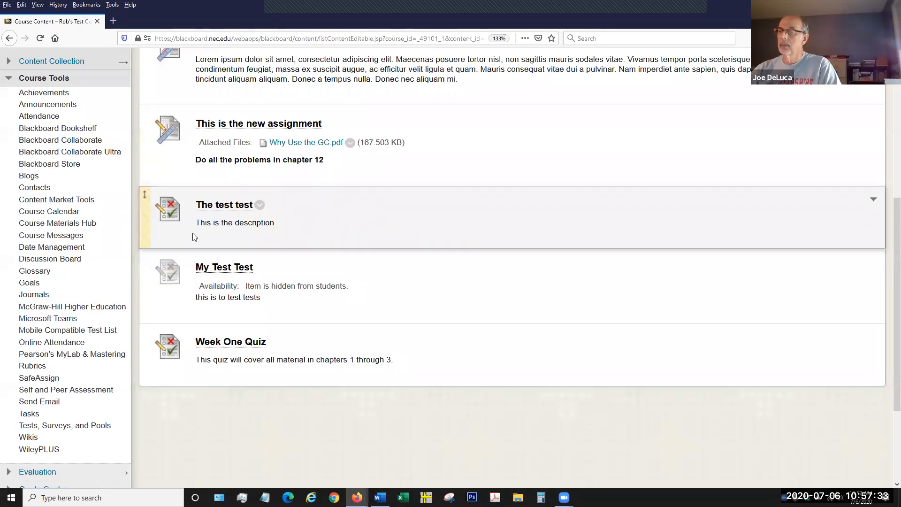
scroll(239, 304, "up", 2)
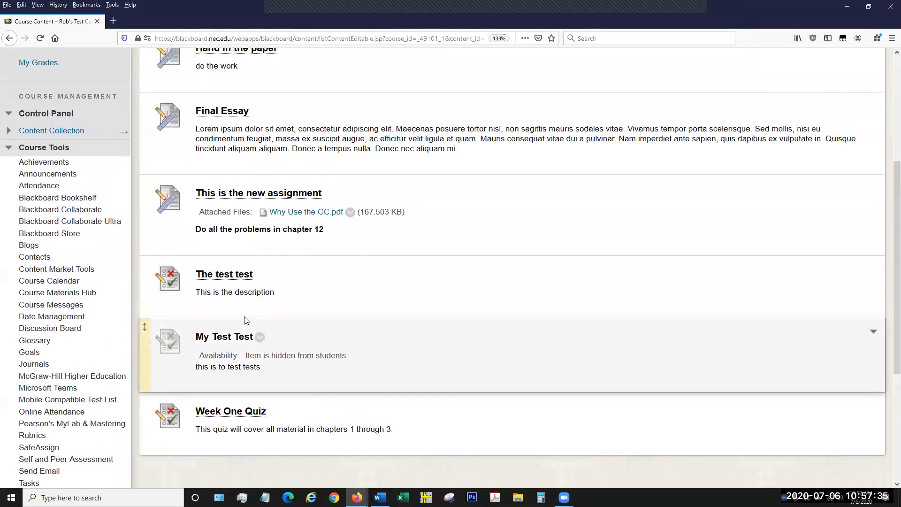
scroll(237, 320, "up", 2)
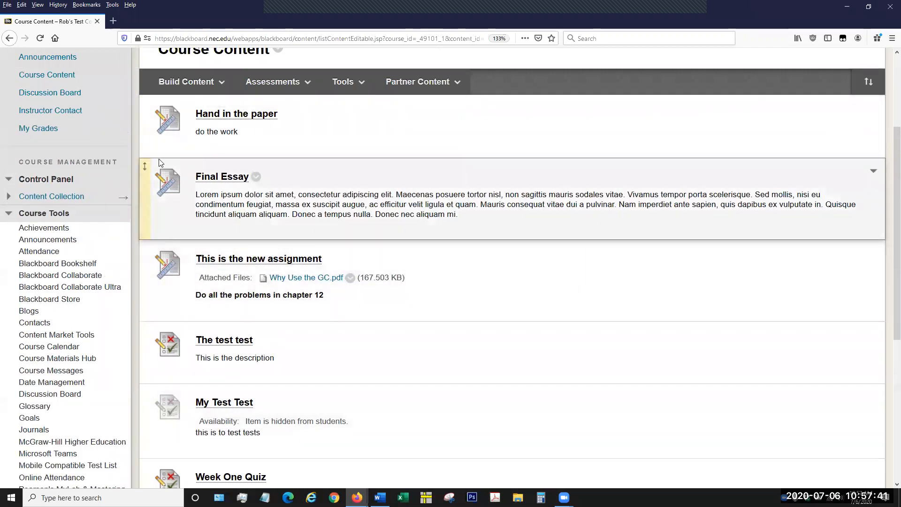
scroll(202, 268, "down", 5)
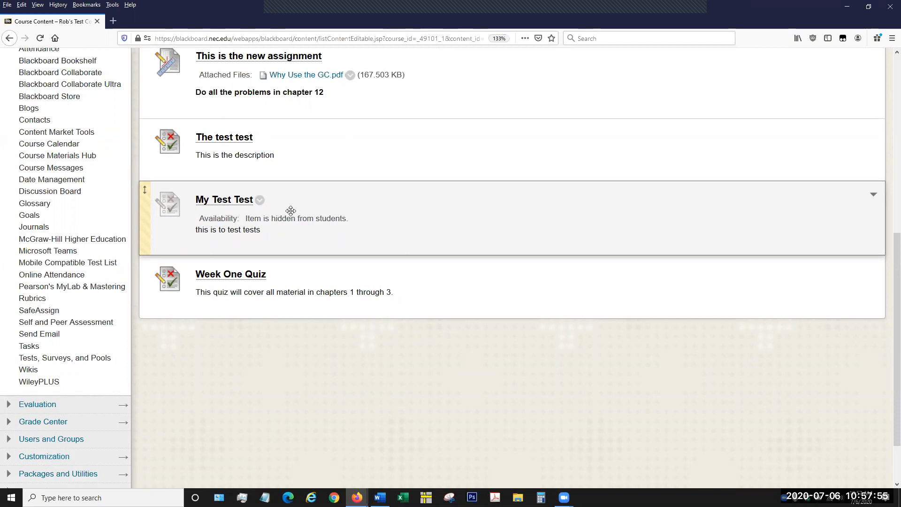
left_click(260, 200)
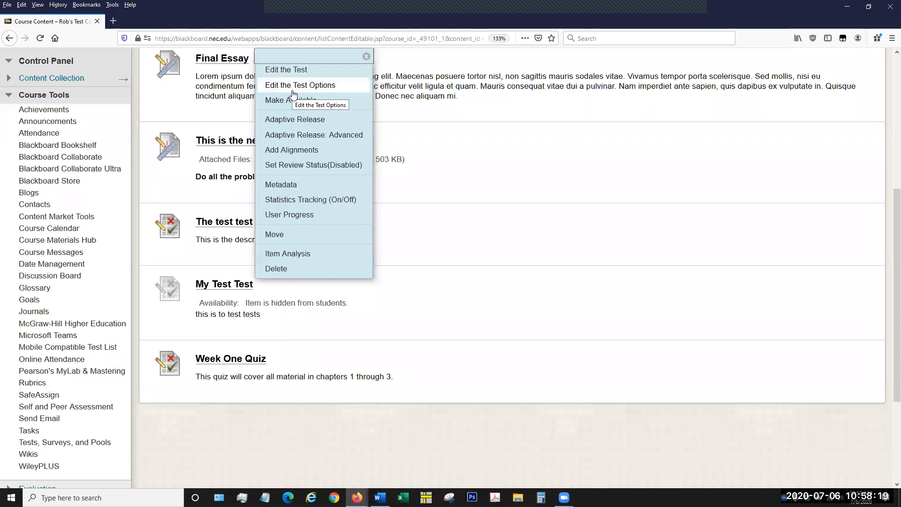
left_click(295, 88)
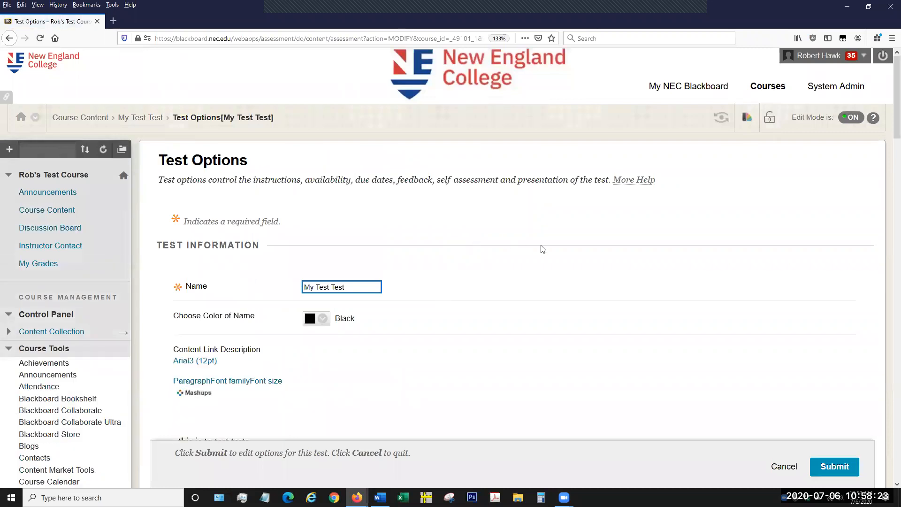
Make My Test Test available to students and submit its options.
scroll(807, 264, "down", 5)
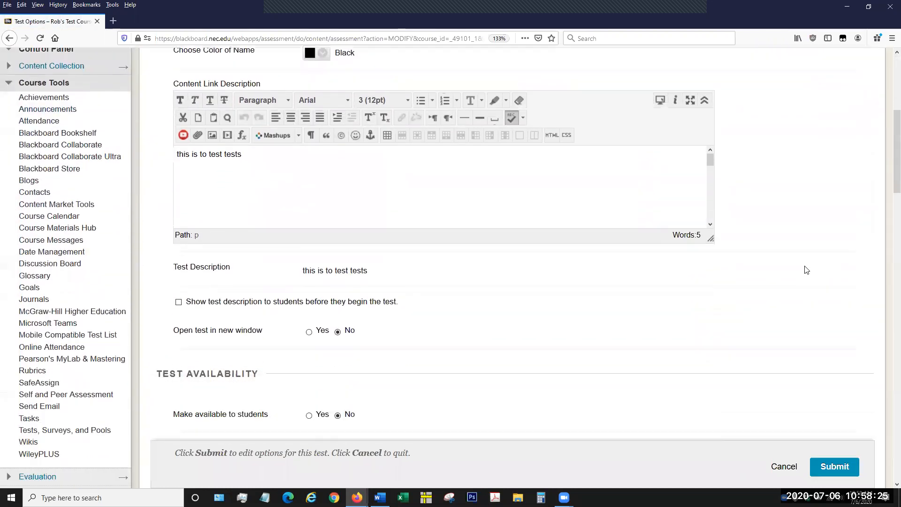
scroll(656, 291, "down", 3)
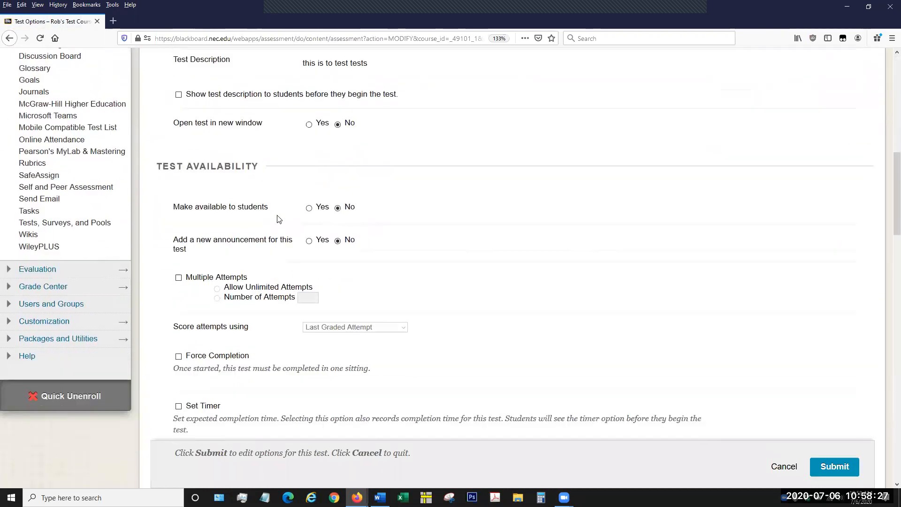
left_click(309, 208)
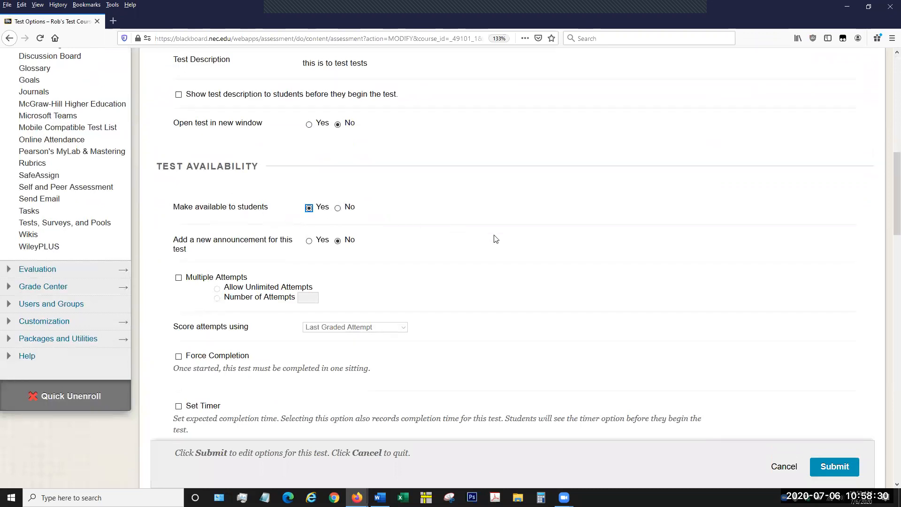
left_click(837, 468)
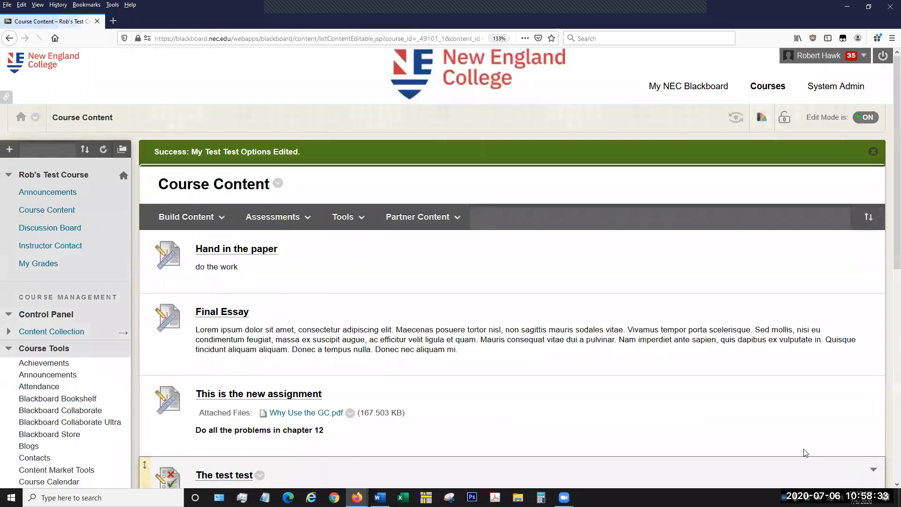
left_click(417, 216)
Check how My Test Test and the other tests are listed in Course Content.
scroll(440, 253, "down", 6)
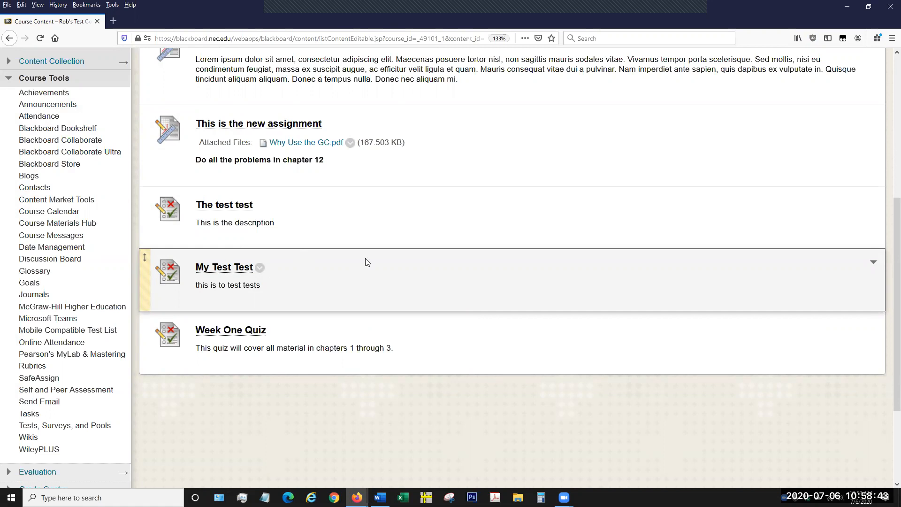
scroll(365, 264, "up", 3)
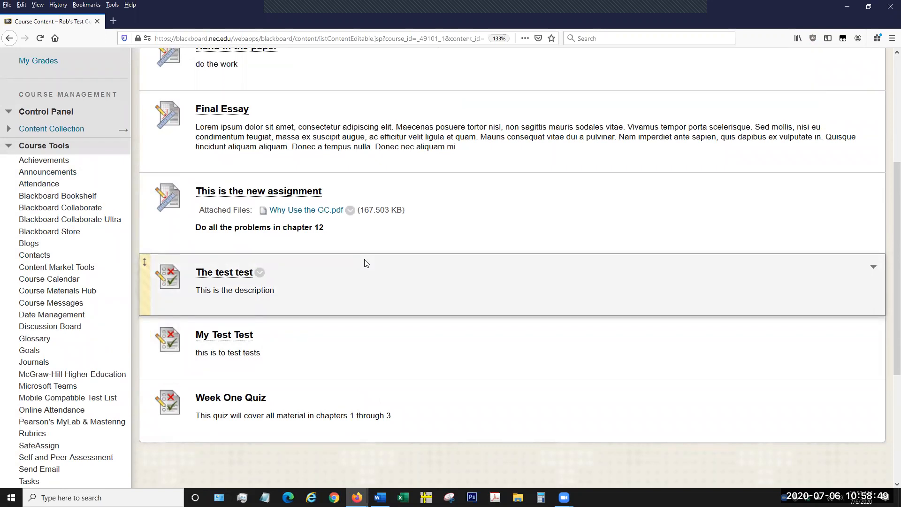
scroll(365, 263, "up", 3)
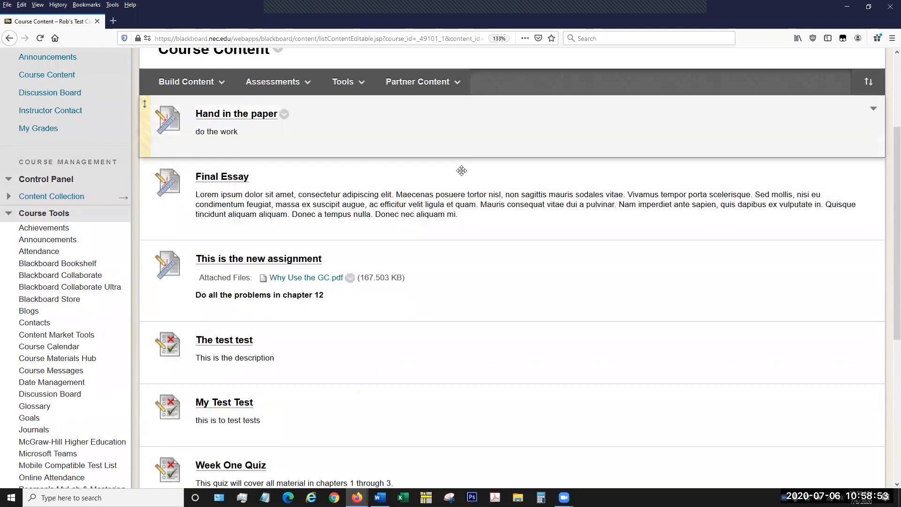
scroll(462, 197, "up", 6)
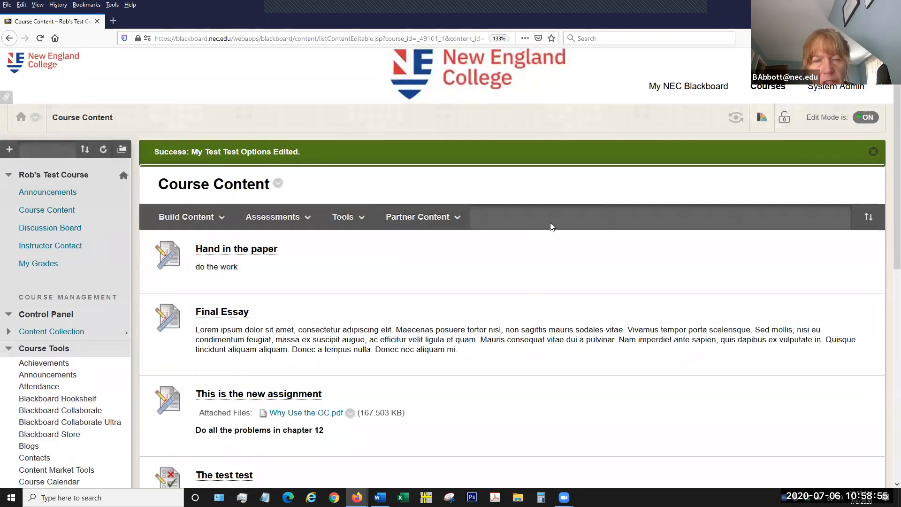
scroll(539, 242, "down", 9)
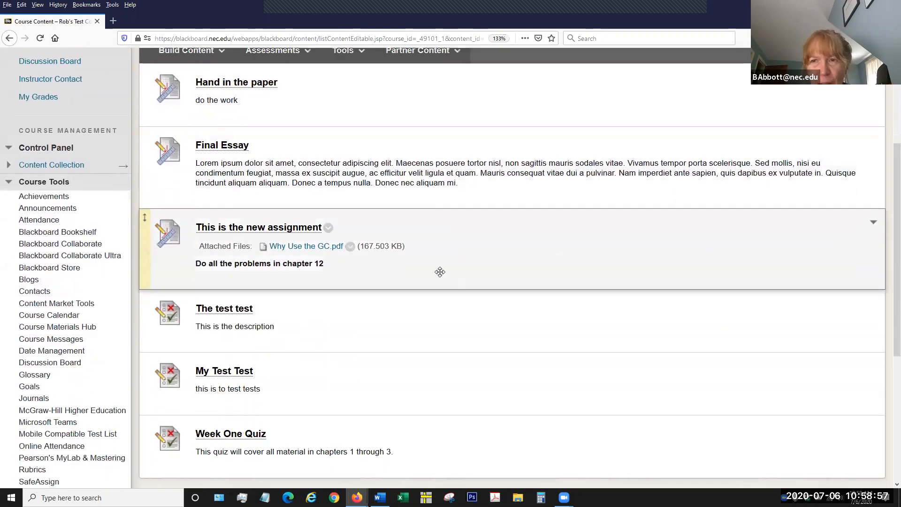
Open the test options of My Test Test and check its Make available to students setting.
scroll(297, 323, "down", 3)
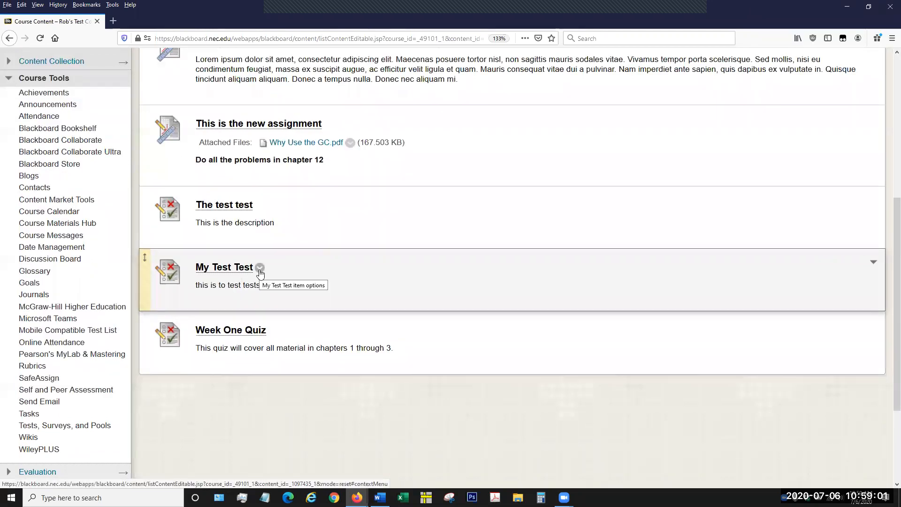
left_click(260, 267)
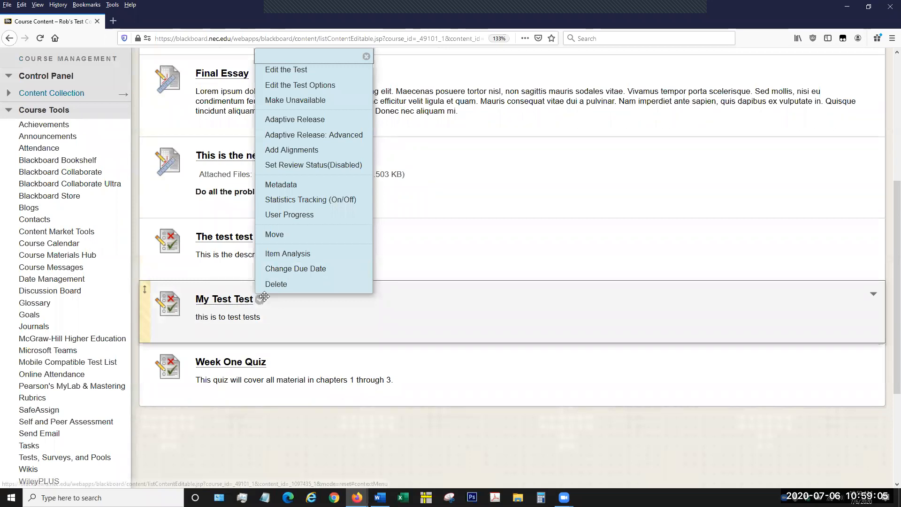
left_click(296, 86)
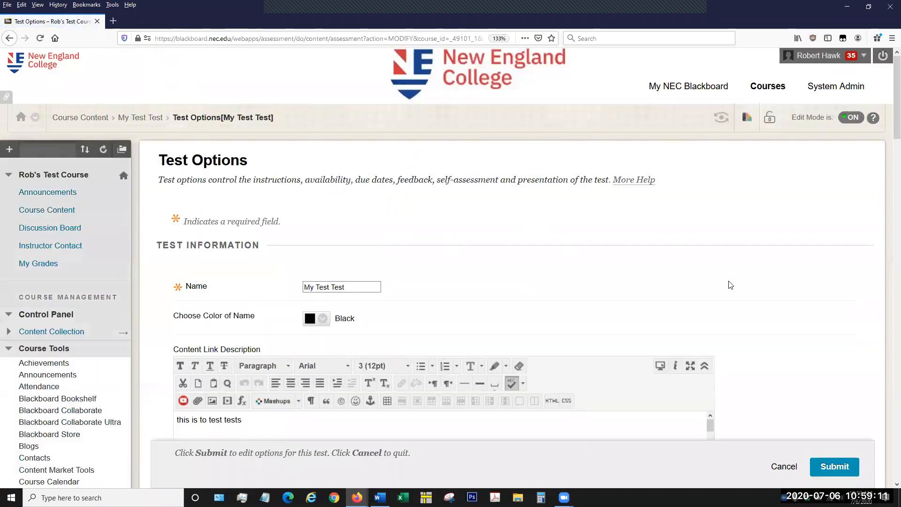
scroll(757, 299, "down", 3)
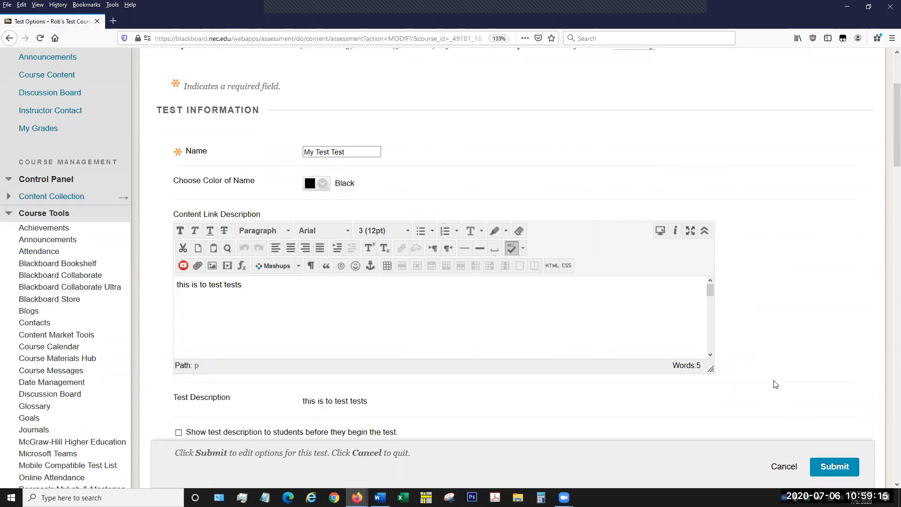
scroll(746, 358, "down", 2)
scroll(723, 353, "down", 5)
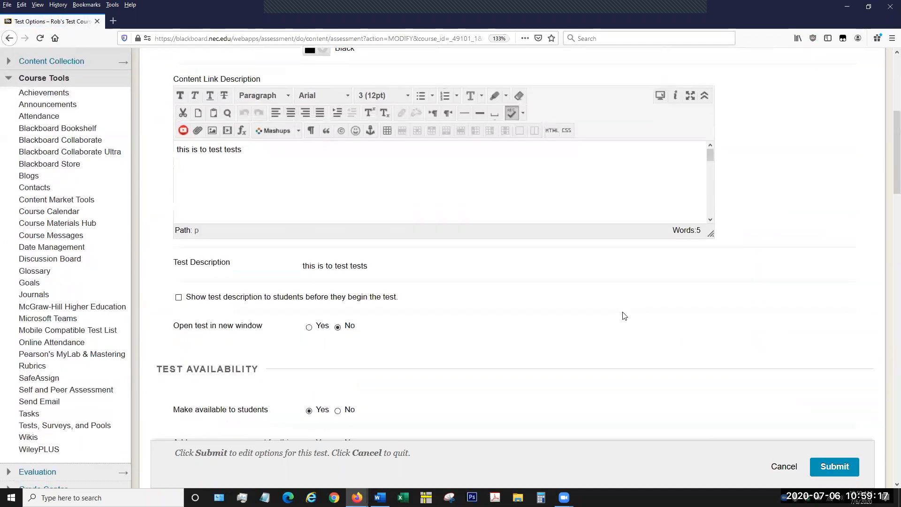
scroll(480, 245, "down", 1)
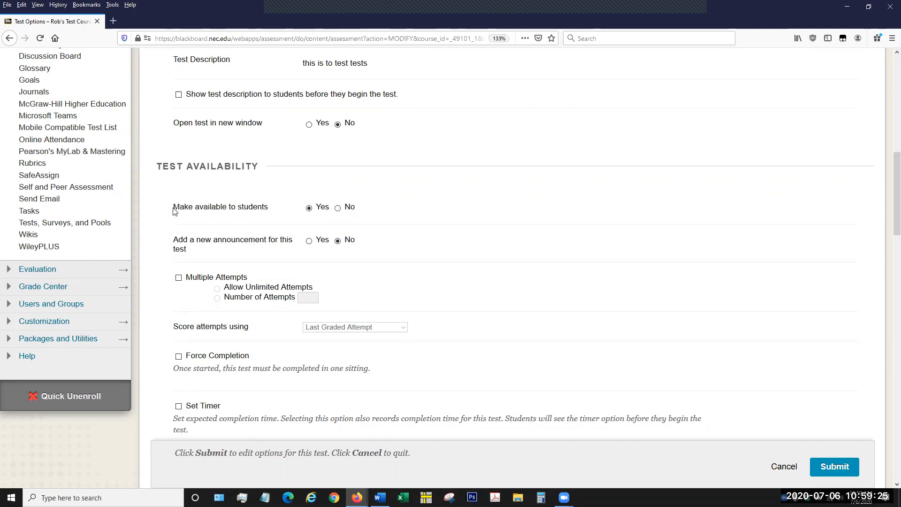
left_click_drag(177, 206, 282, 210)
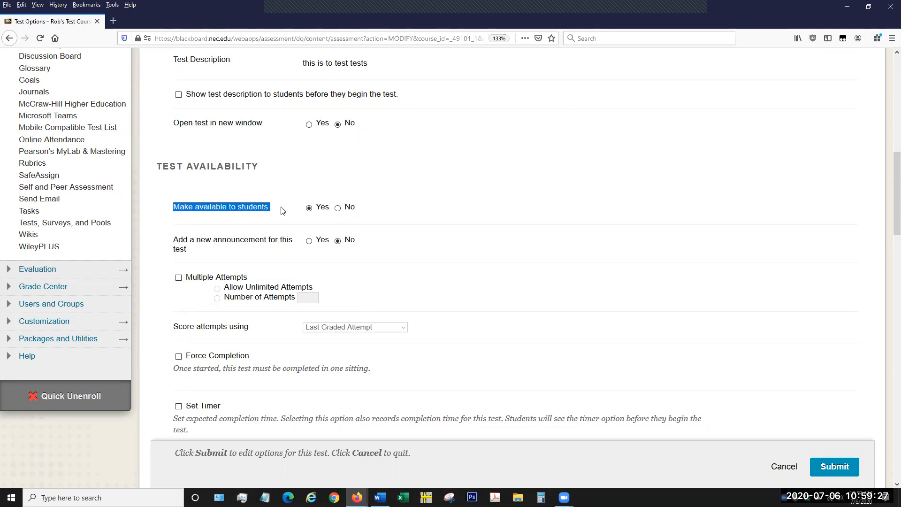
left_click(337, 208)
left_click(417, 199)
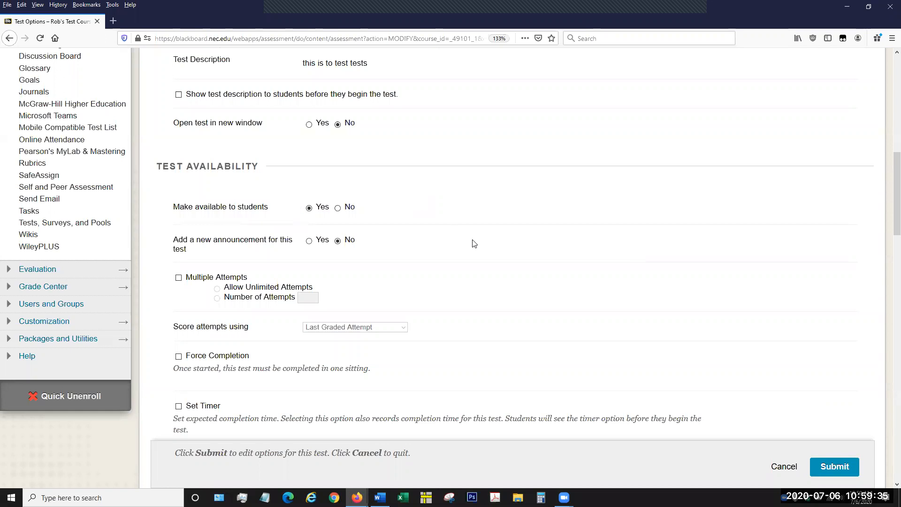
Review My Test Test's remaining availability, exceptions, due date and self-assessment options, and submit them.
scroll(474, 243, "down", 3)
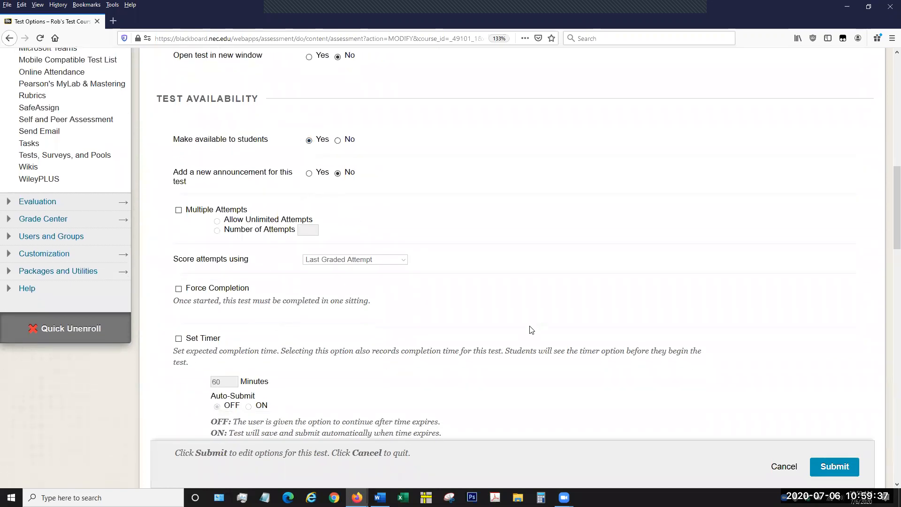
scroll(531, 330, "down", 12)
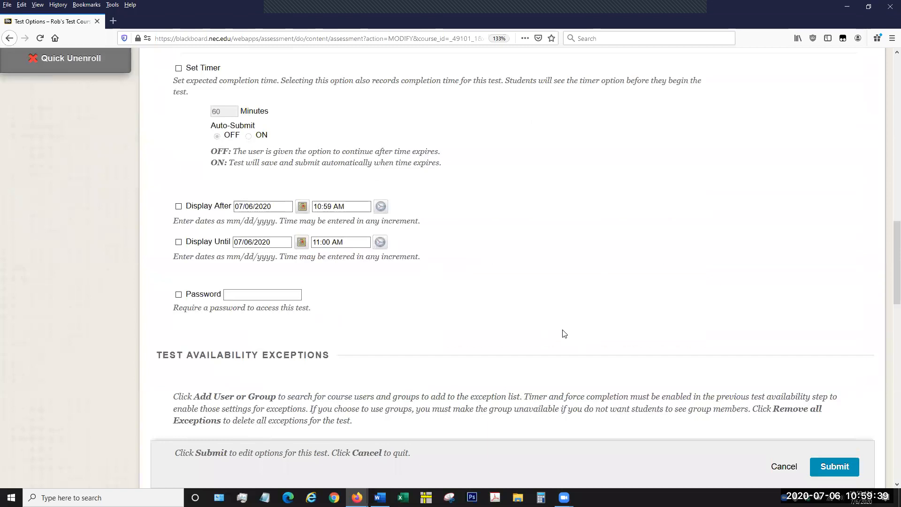
scroll(564, 333, "down", 3)
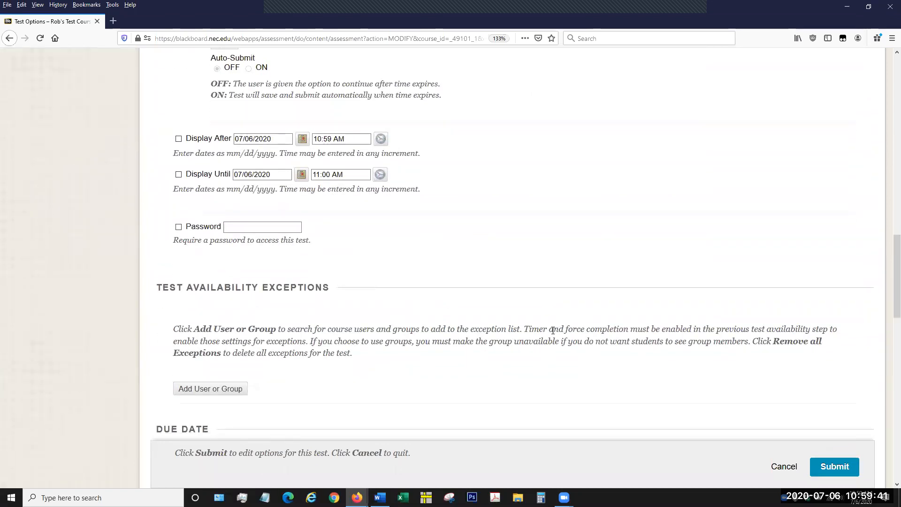
scroll(553, 331, "down", 3)
scroll(553, 333, "down", 3)
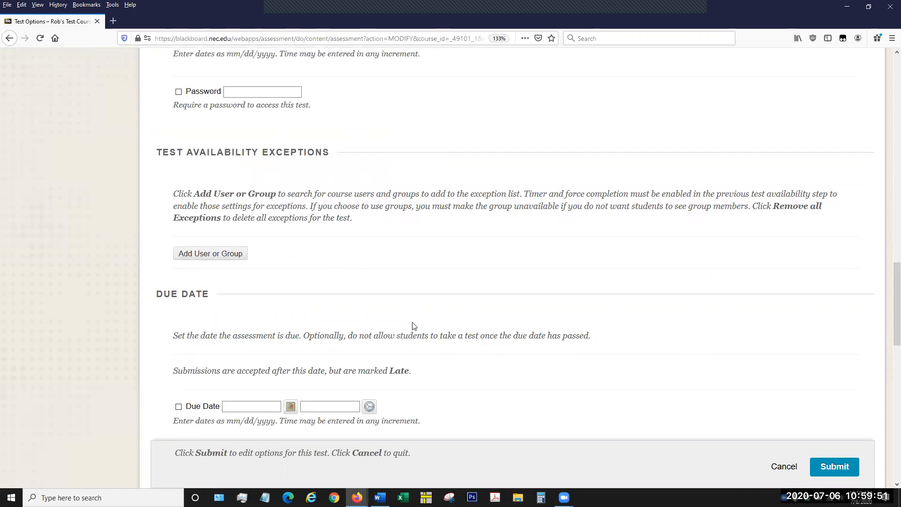
scroll(417, 325, "down", 3)
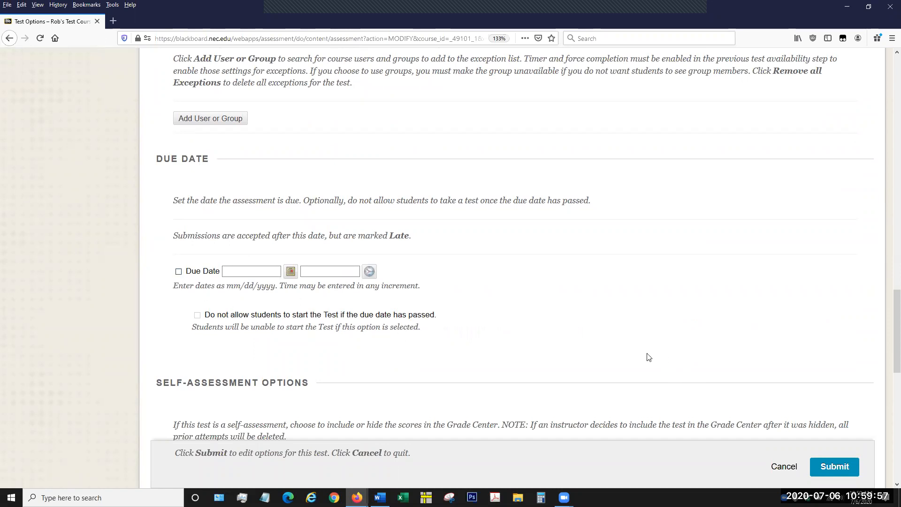
scroll(649, 358, "down", 3)
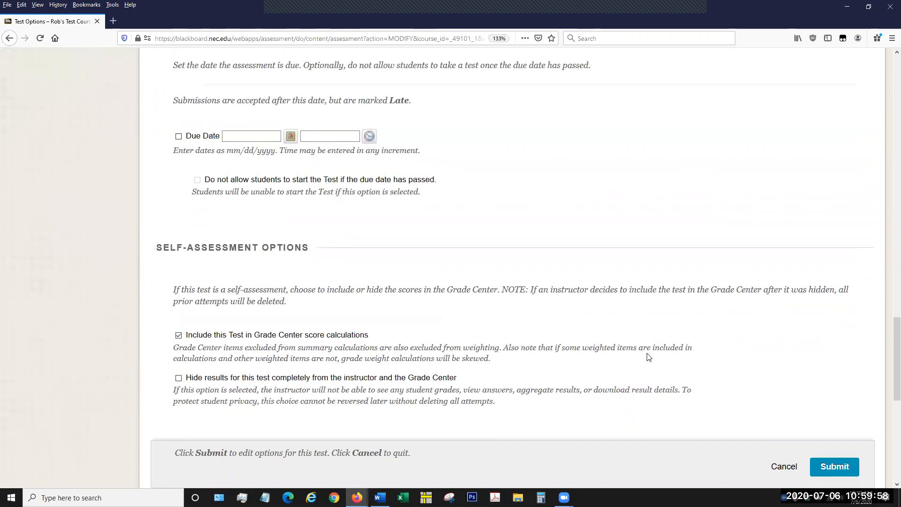
left_click(830, 466)
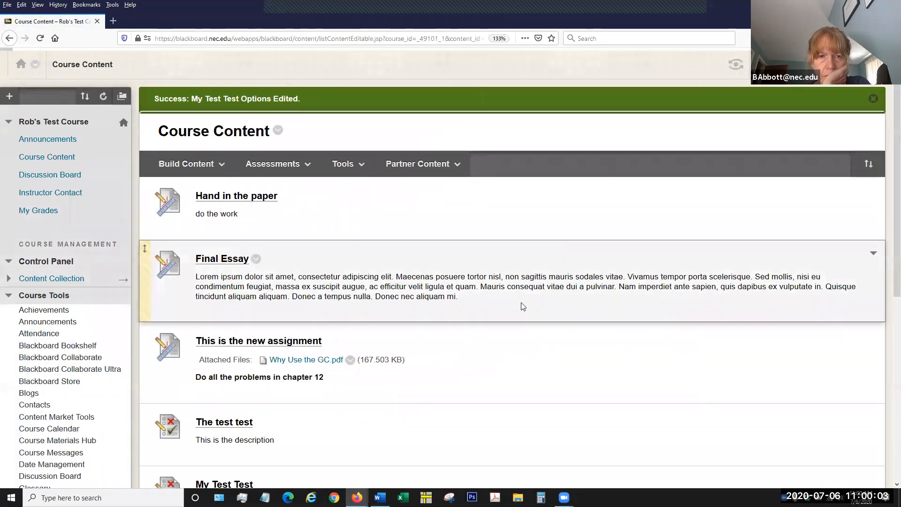
Make My Test Test unavailable to students directly from its item options in Course Content.
scroll(521, 305, "down", 5)
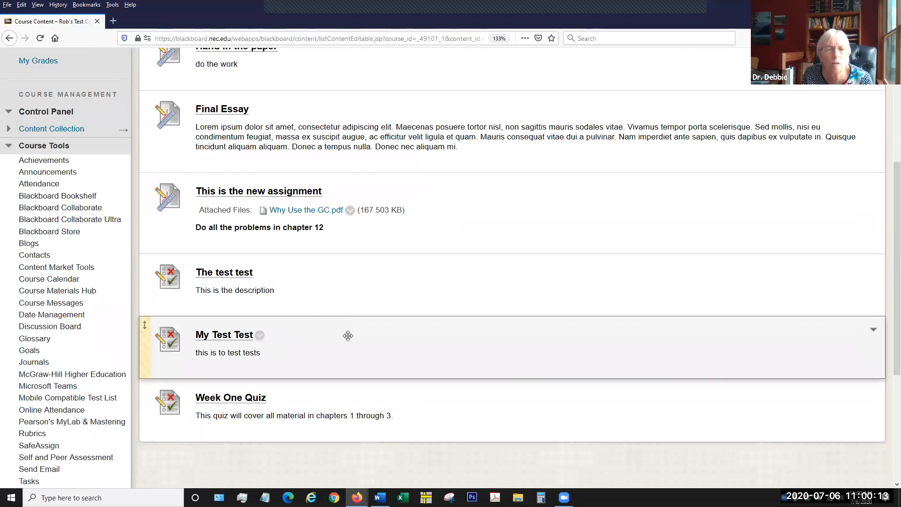
left_click(261, 336)
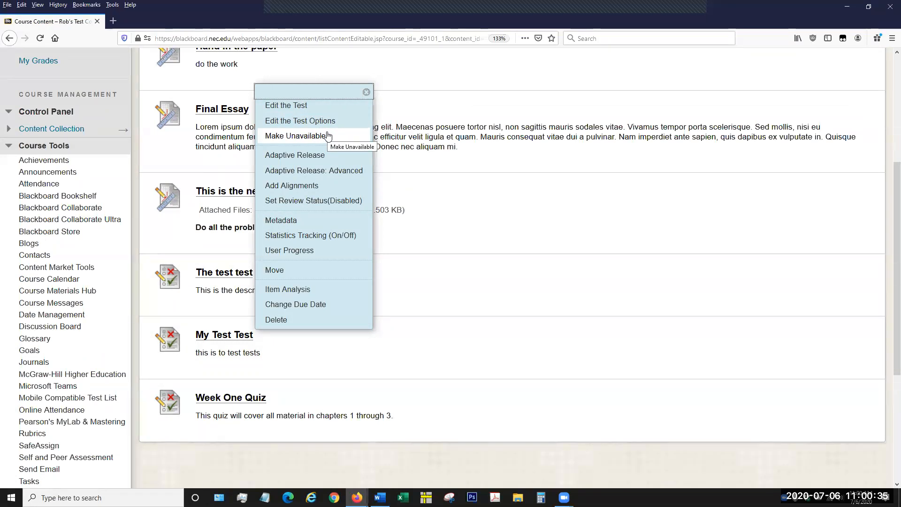
left_click(327, 135)
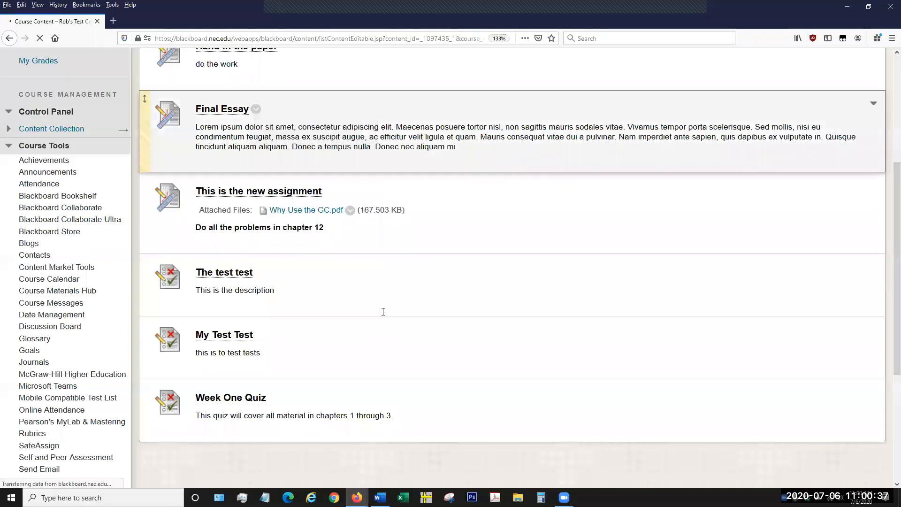
scroll(381, 360, "down", 3)
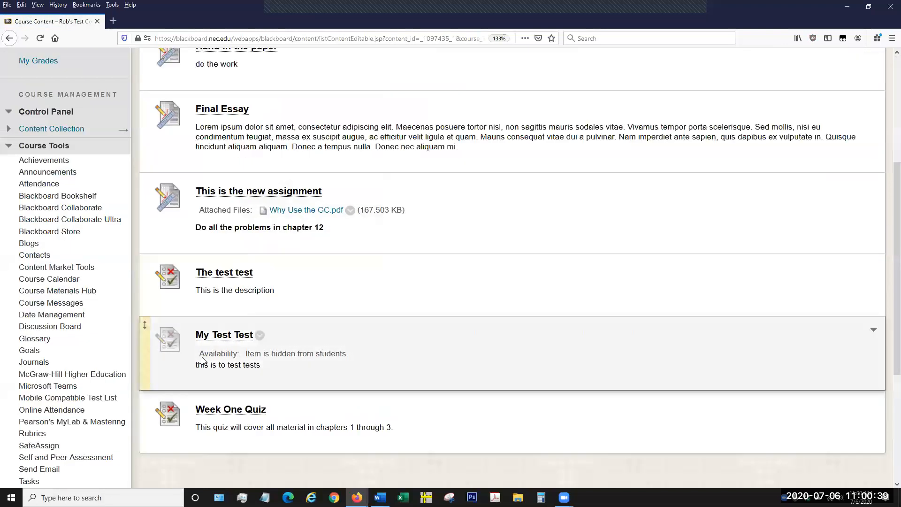
Make My Test Test available again from its item options and check its listing in Course Content.
left_click(260, 335)
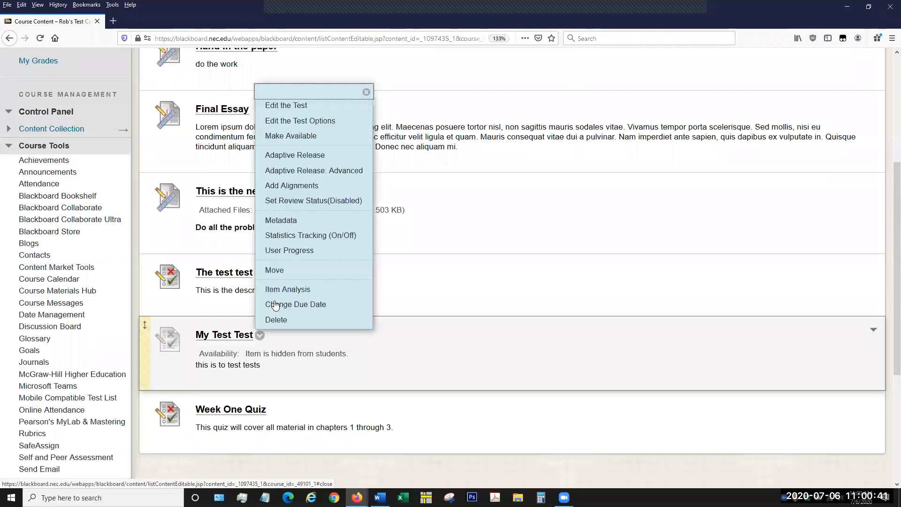
left_click(299, 136)
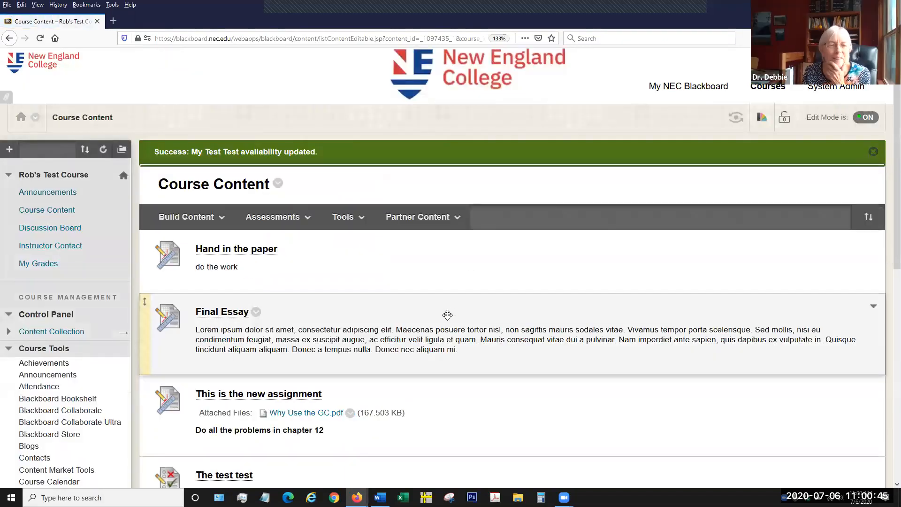
scroll(448, 314, "down", 3)
scroll(448, 321, "down", 3)
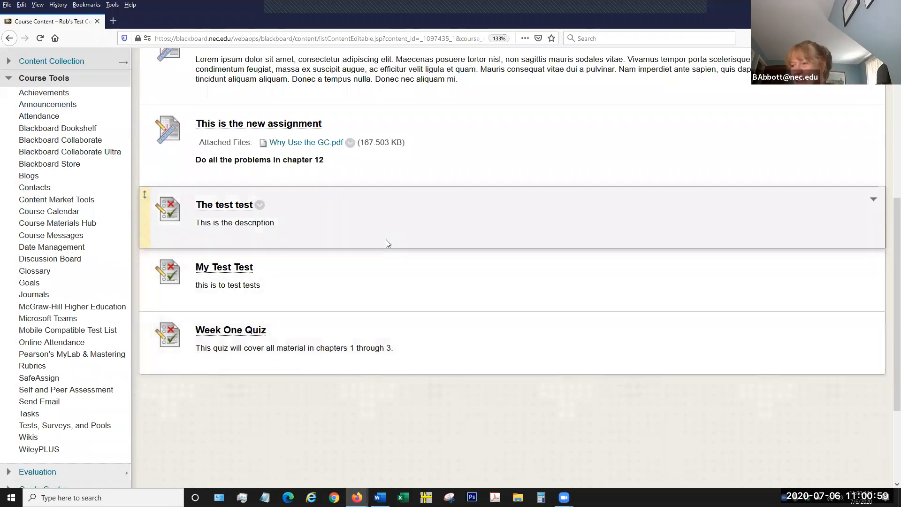
Expand the course's Grade Center section and open the Full Grade Center.
scroll(383, 249, "up", 1)
scroll(383, 249, "up", 3)
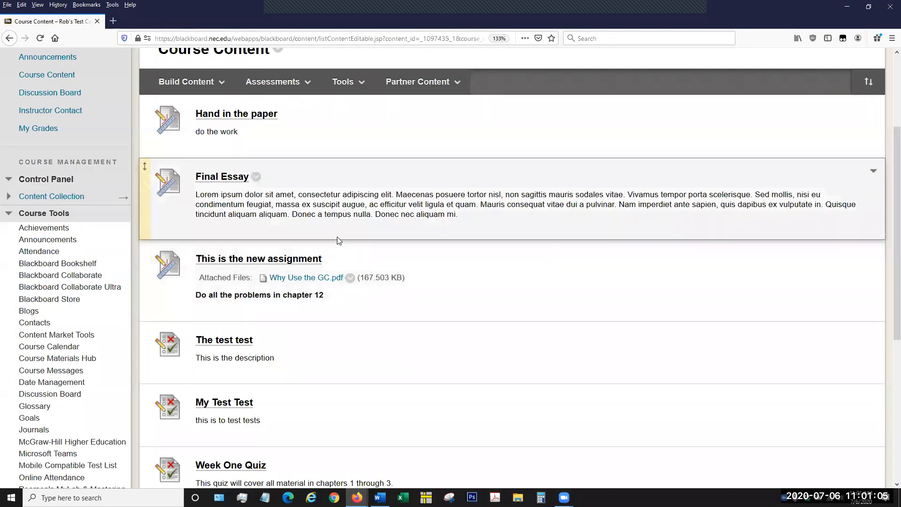
scroll(375, 263, "up", 3)
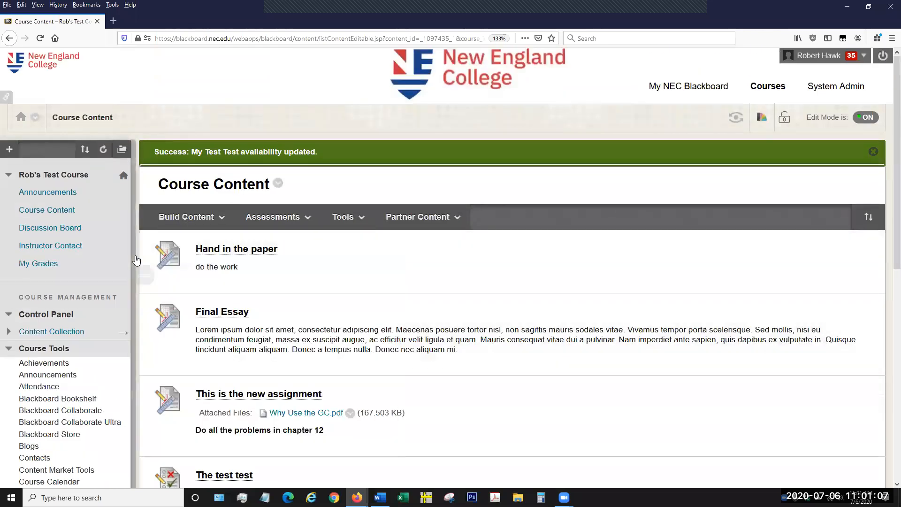
scroll(74, 271, "down", 3)
scroll(74, 271, "down", 10)
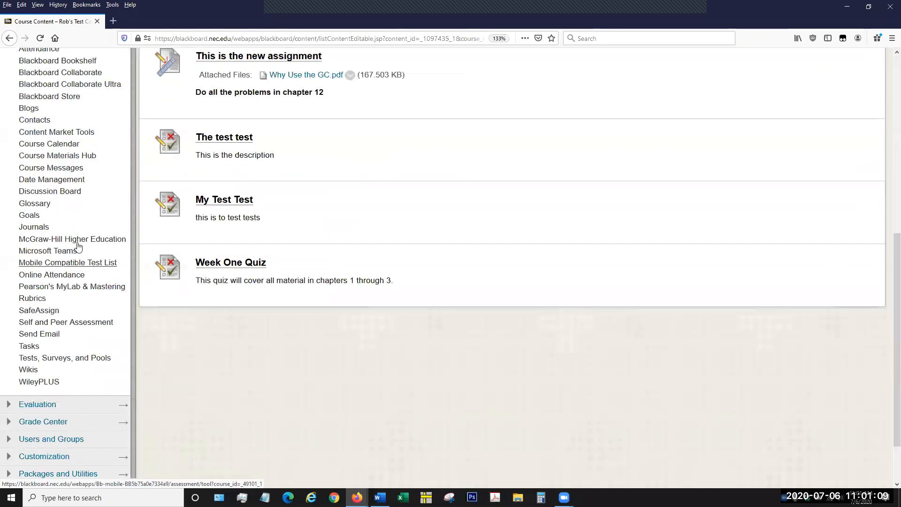
left_click(21, 356)
scroll(74, 340, "down", 2)
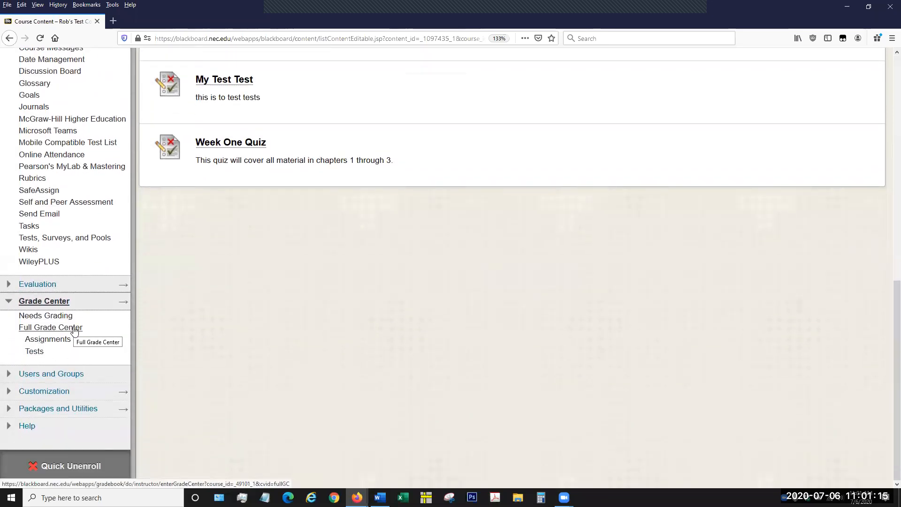
left_click(74, 328)
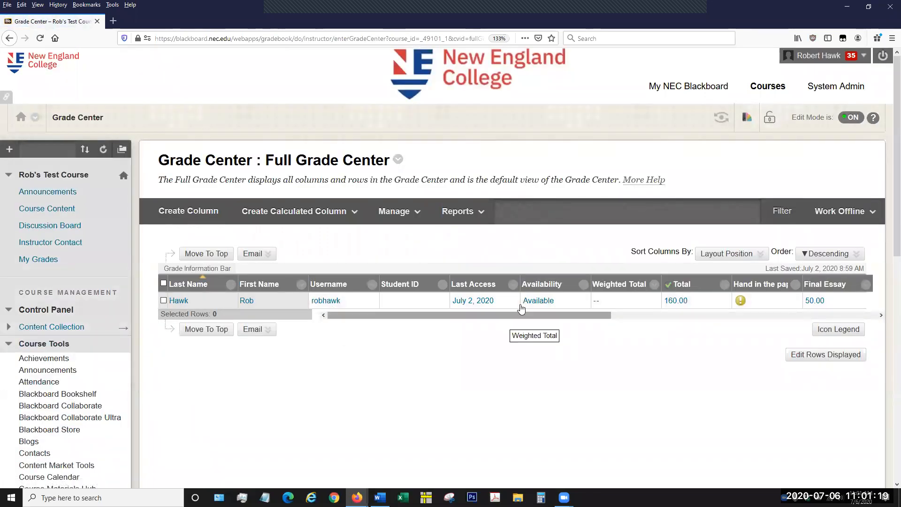
Find the column for The test test in the Full Grade Center and open the student's 7/2/20 attempt.
left_click_drag(536, 319, 793, 335)
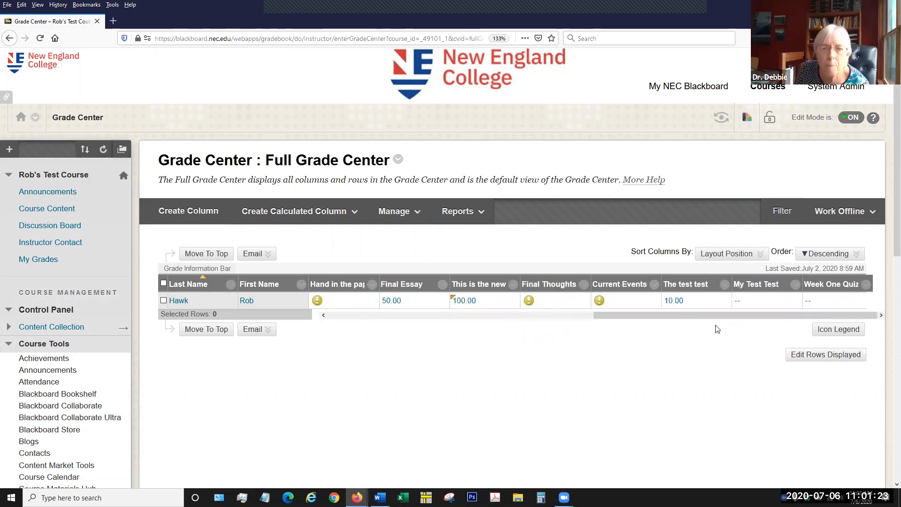
mouse_move(685, 288)
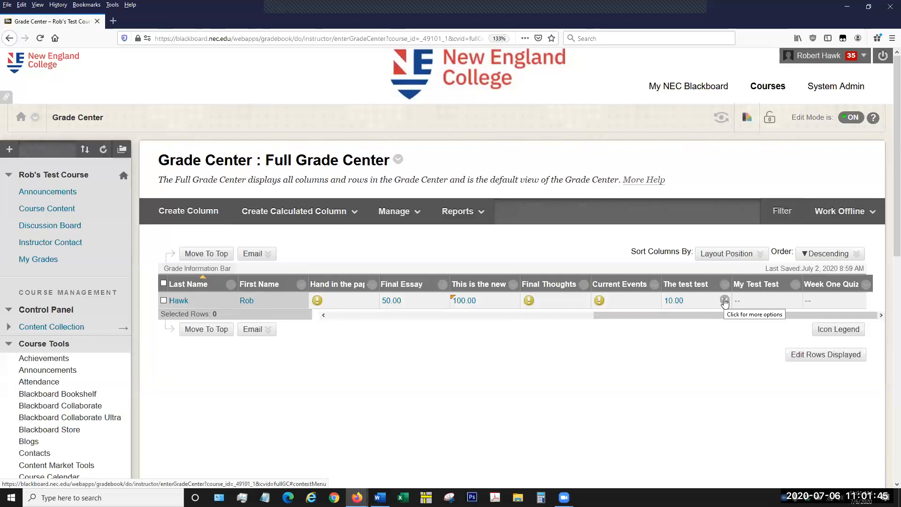
left_click(724, 301)
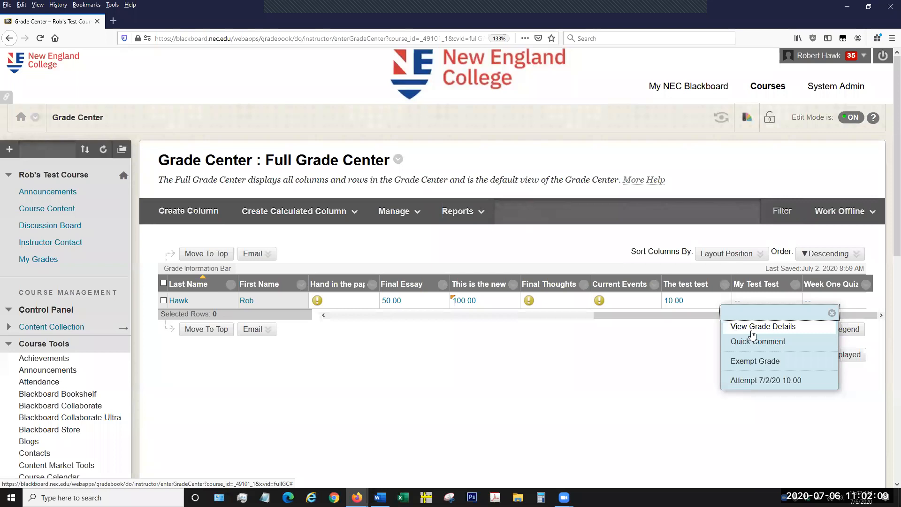
left_click(750, 384)
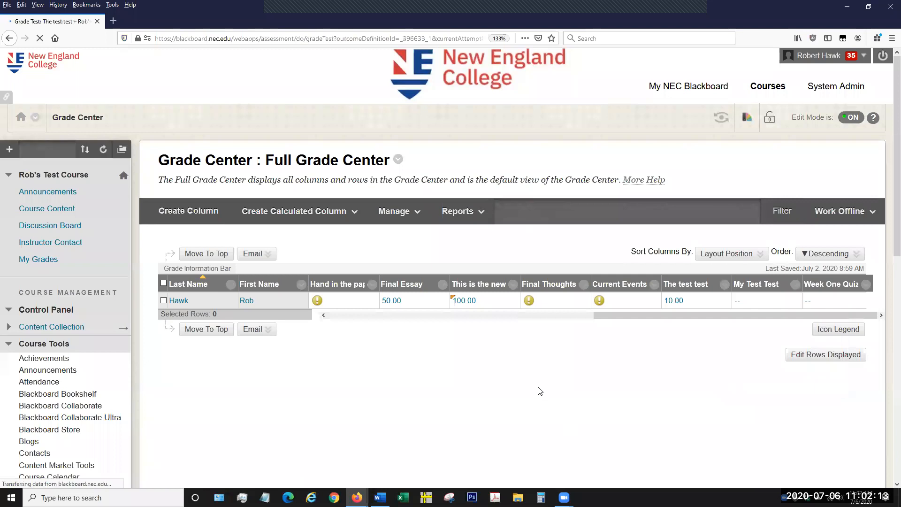
Examine the student's answer and points in the test attempt, and place the cursor in the Feedback to Learner box.
scroll(537, 351, "down", 3)
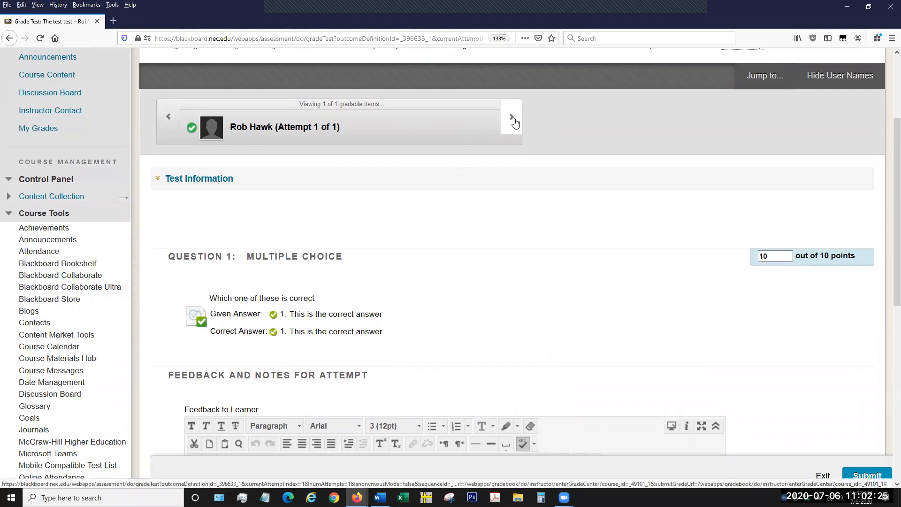
scroll(570, 227, "down", 1)
scroll(571, 232, "down", 3)
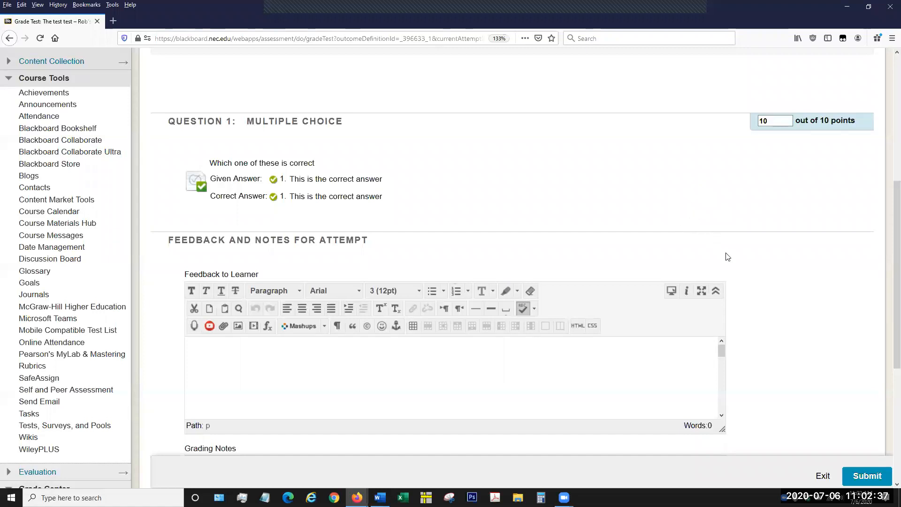
scroll(726, 253, "down", 3)
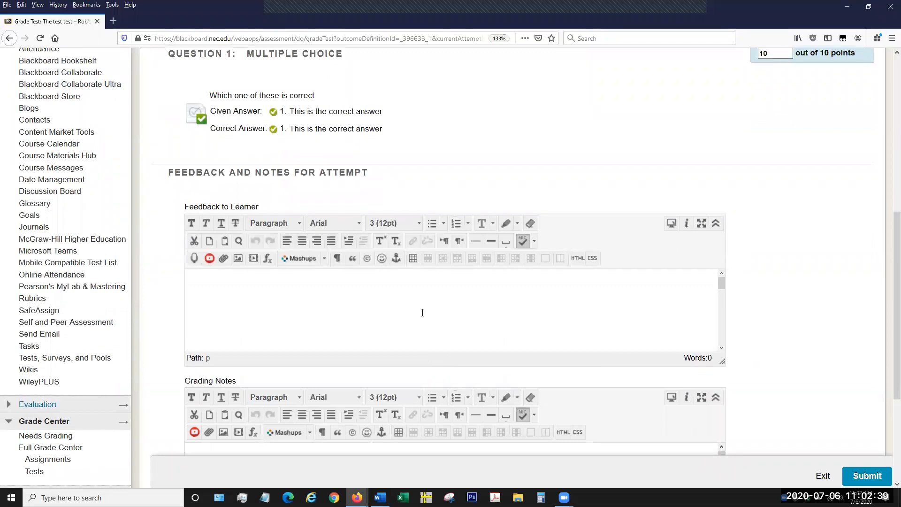
left_click(423, 312)
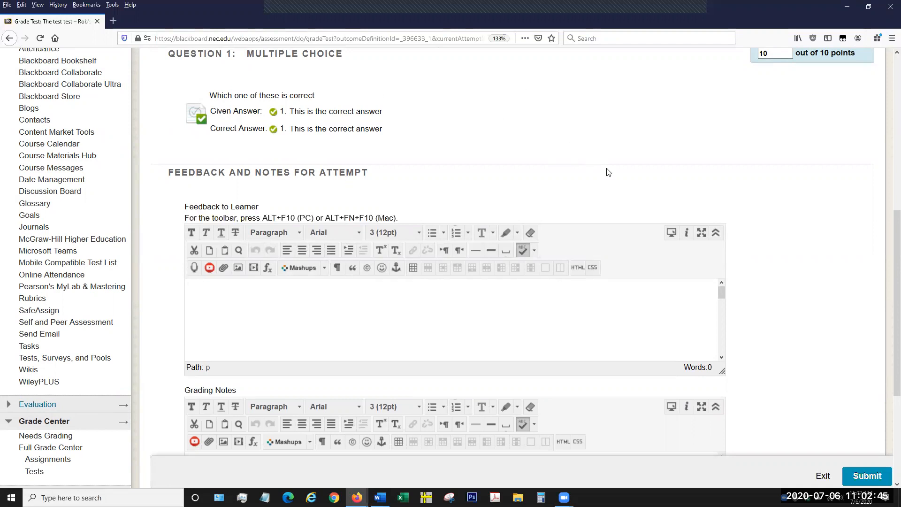
Set the score for Question 1 of the test attempt to 5 points.
scroll(646, 167, "up", 2)
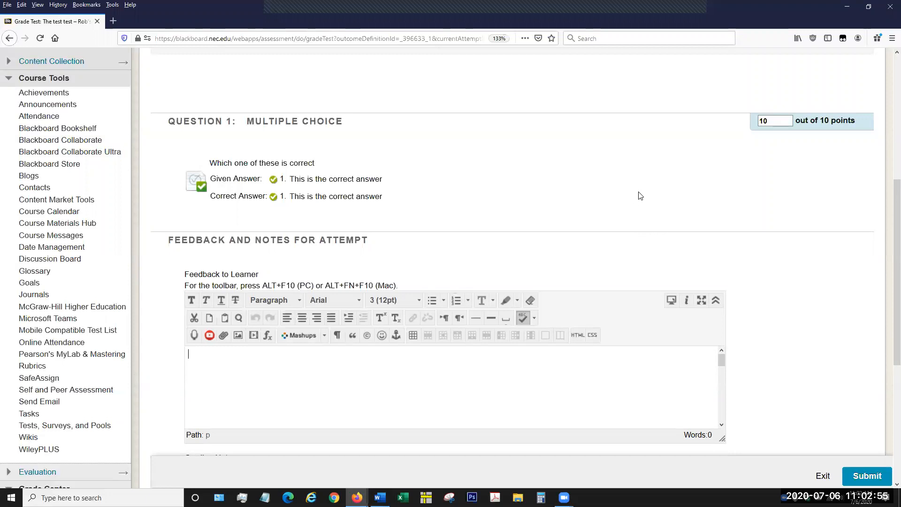
double_click(774, 120)
type("5")
Enter "Good job. You missed an important part though" as the Feedback to Learner for the attempt.
scroll(708, 212, "down", 2)
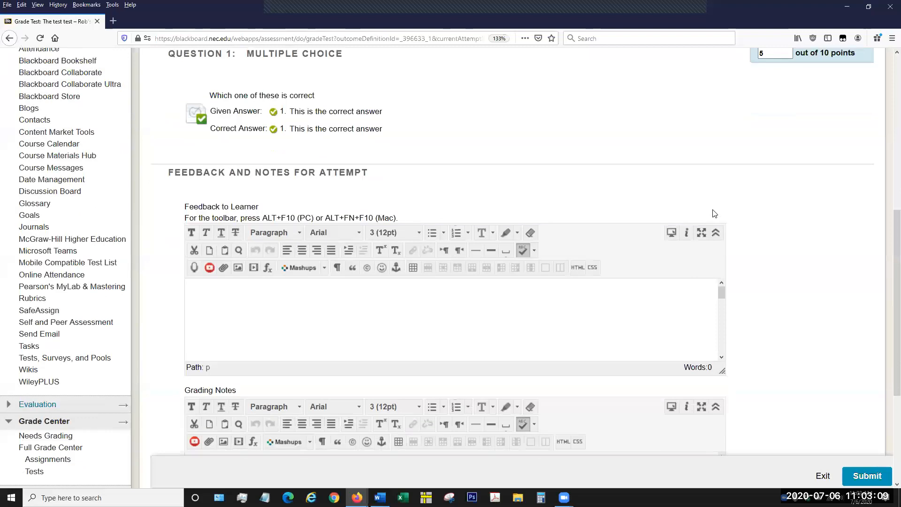
scroll(750, 222, "down", 2)
left_click(287, 239)
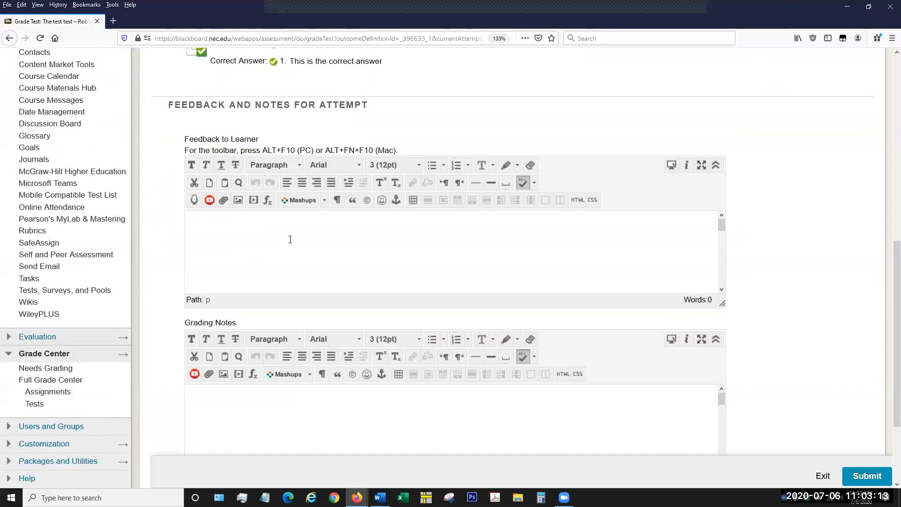
type("Good job. You missed an important ")
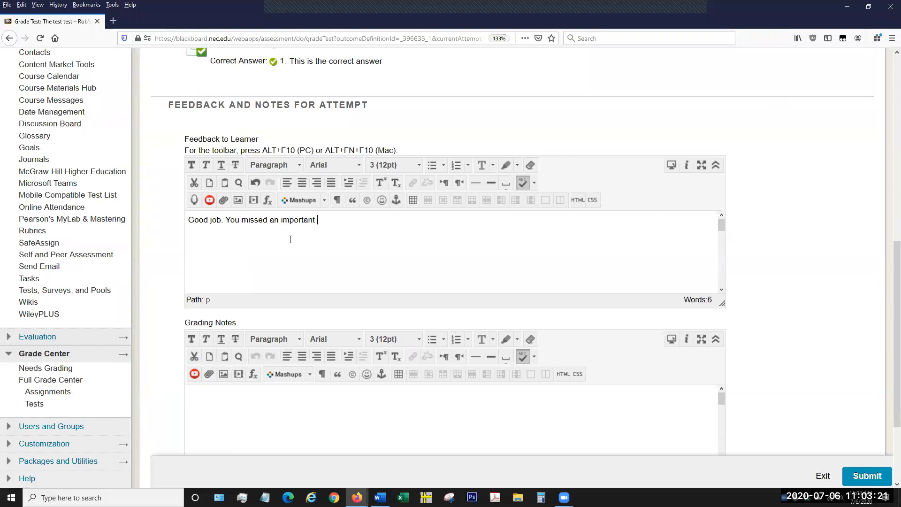
type("part though")
Place the cursor in the empty Grading Notes box, and submit the edited attempt with its new score and feedback.
scroll(771, 266, "down", 1)
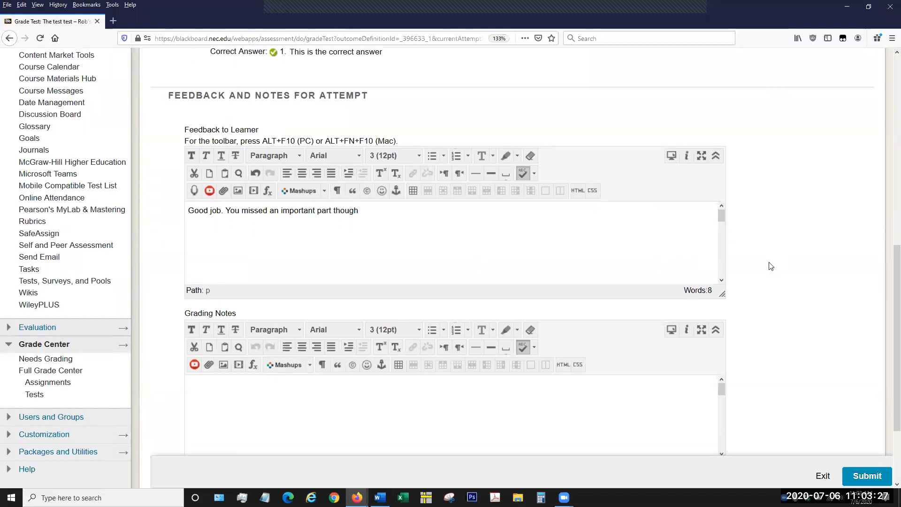
scroll(770, 266, "down", 2)
left_click(556, 281)
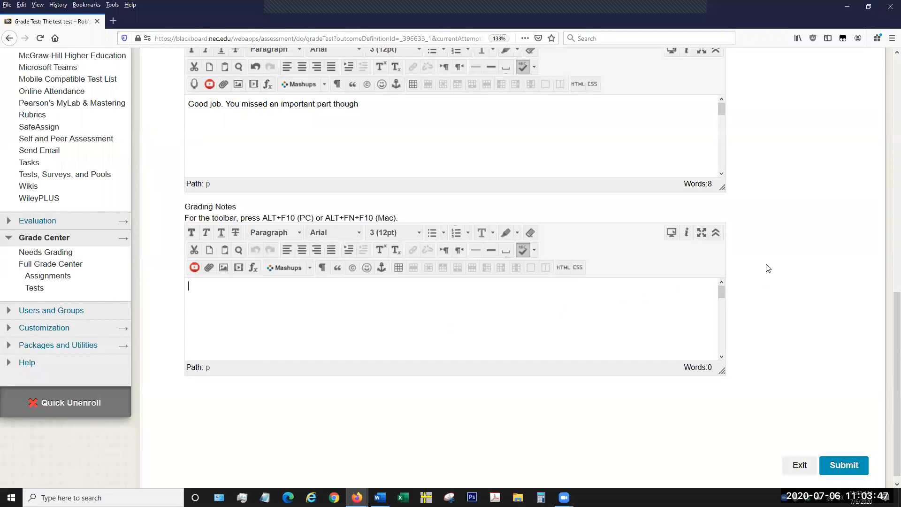
left_click(835, 467)
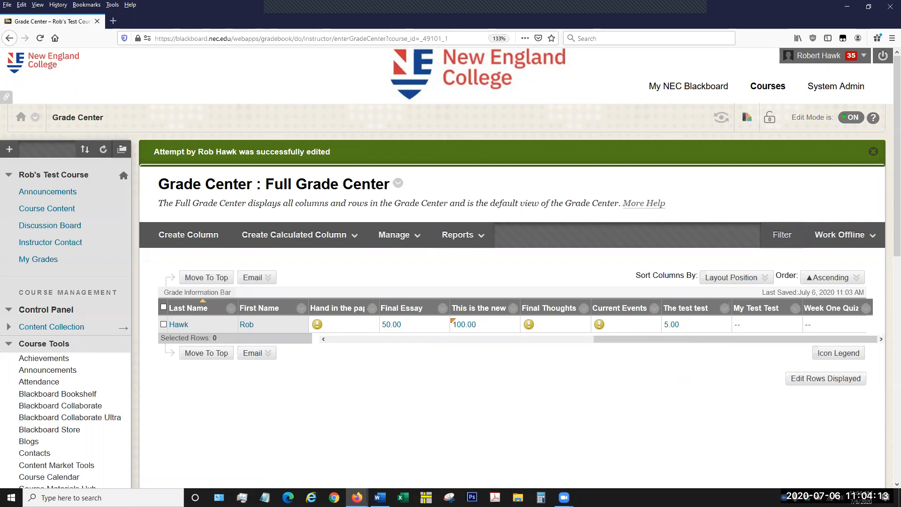
left_click(829, 277)
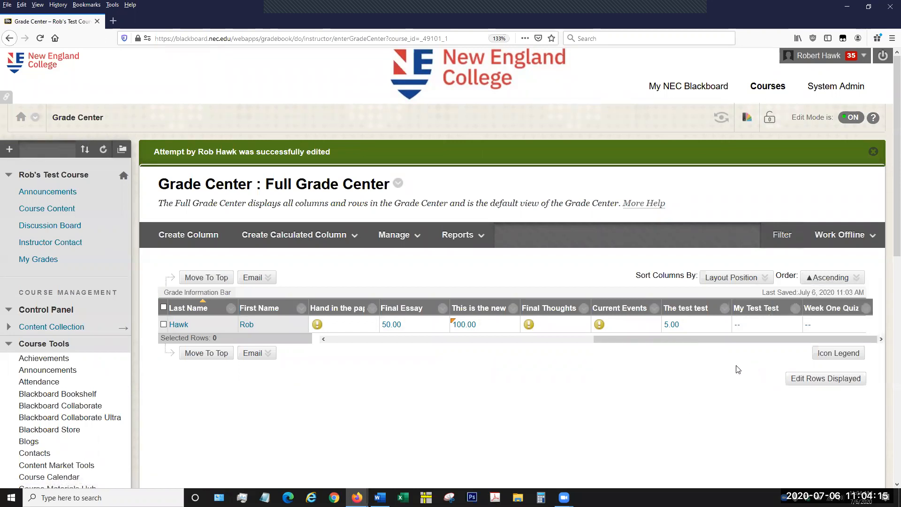
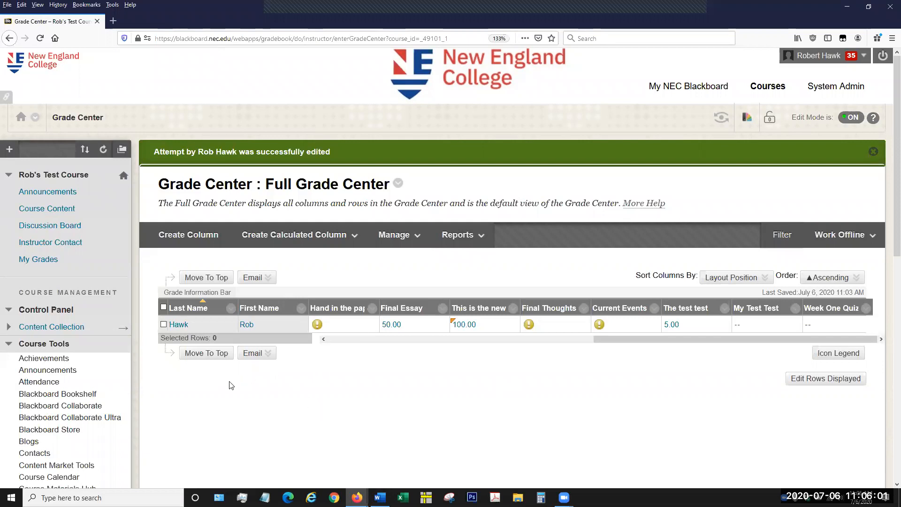
scroll(231, 383, "down", 3)
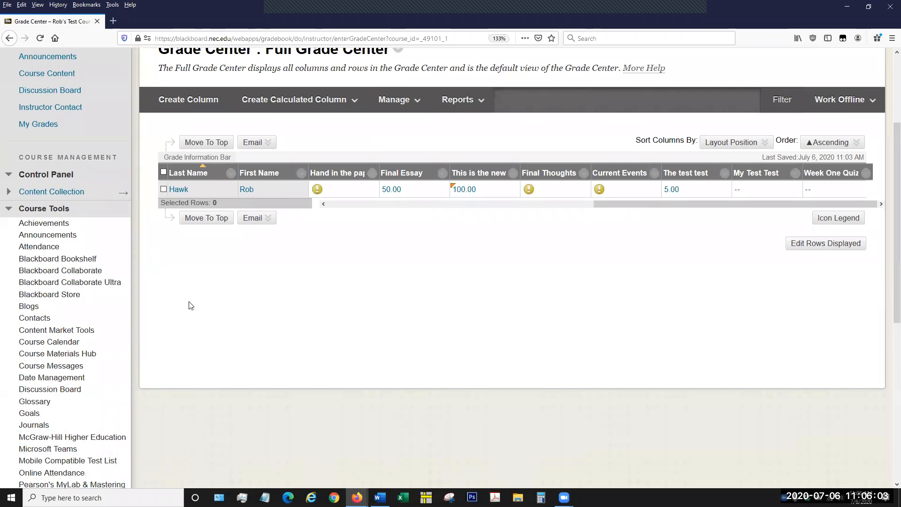
scroll(142, 305, "up", 3)
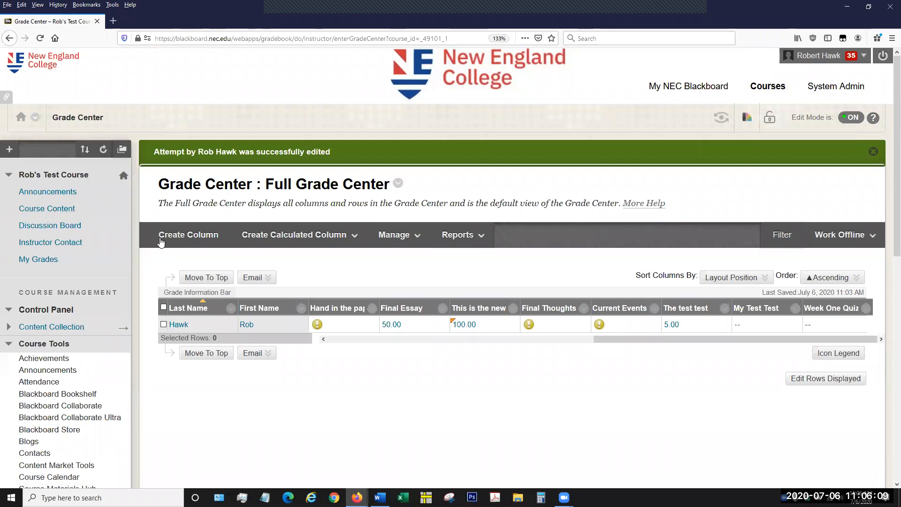
scroll(59, 321, "down", 1)
scroll(59, 320, "down", 8)
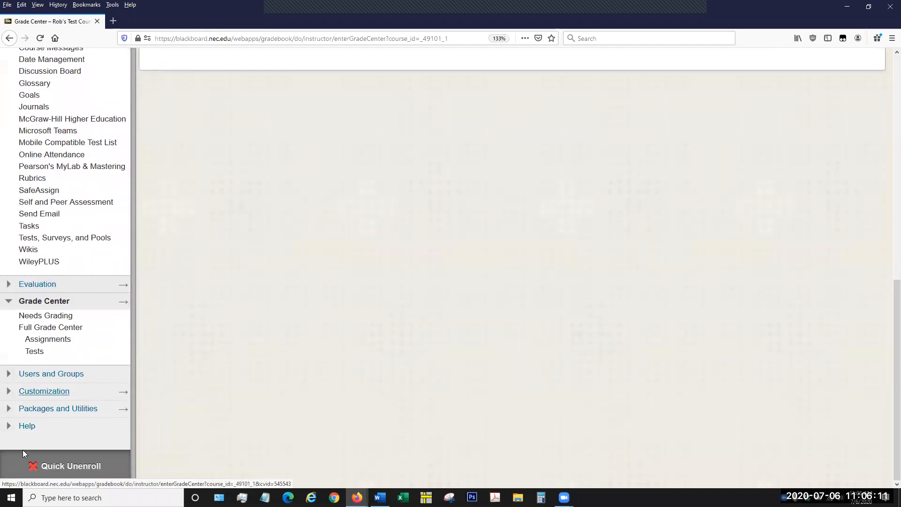
scroll(125, 318, "up", 8)
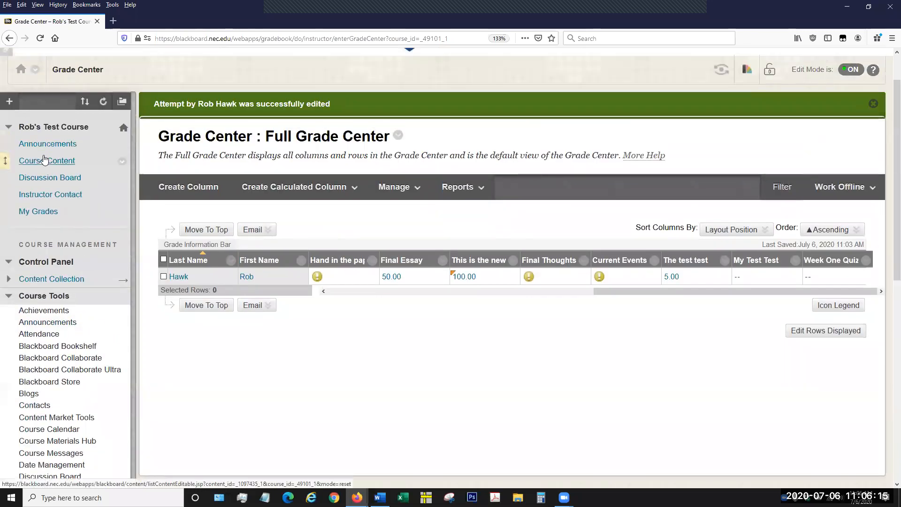
Open the Week One Quiz for editing from the course's list of tests.
left_click(44, 158)
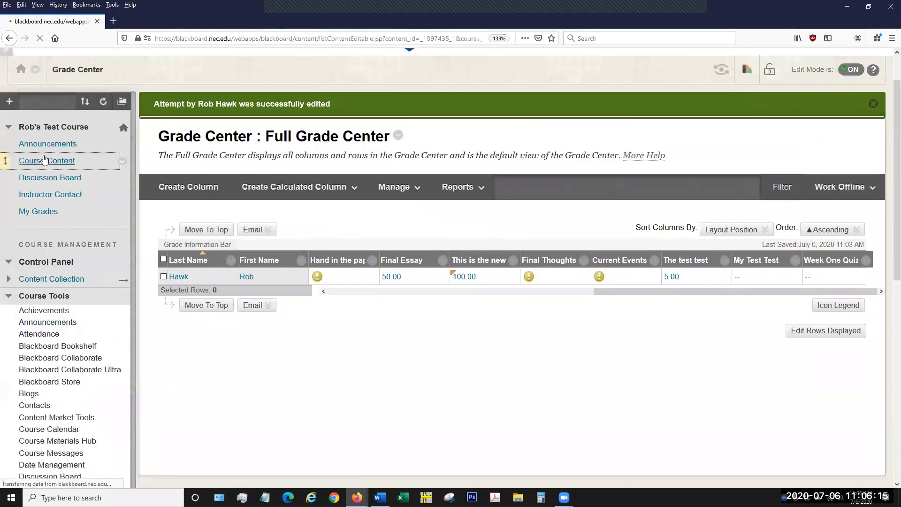
scroll(76, 287, "down", 10)
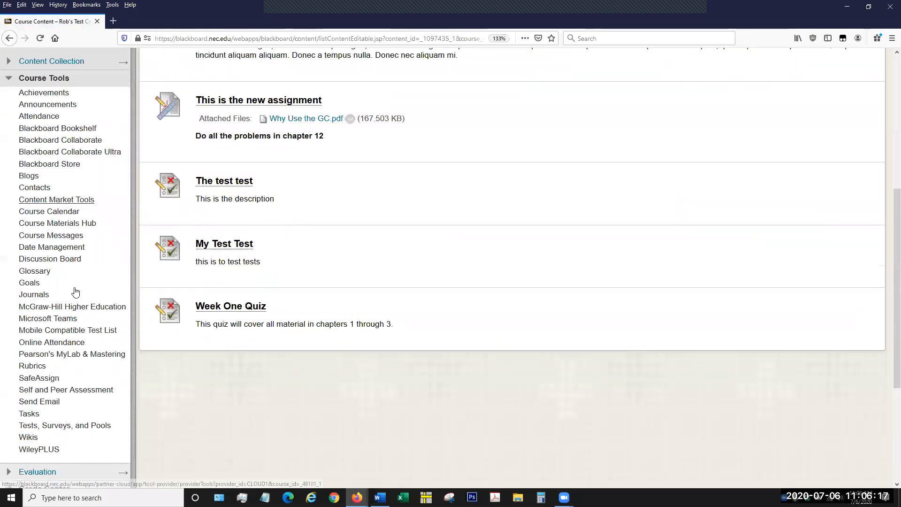
left_click(66, 238)
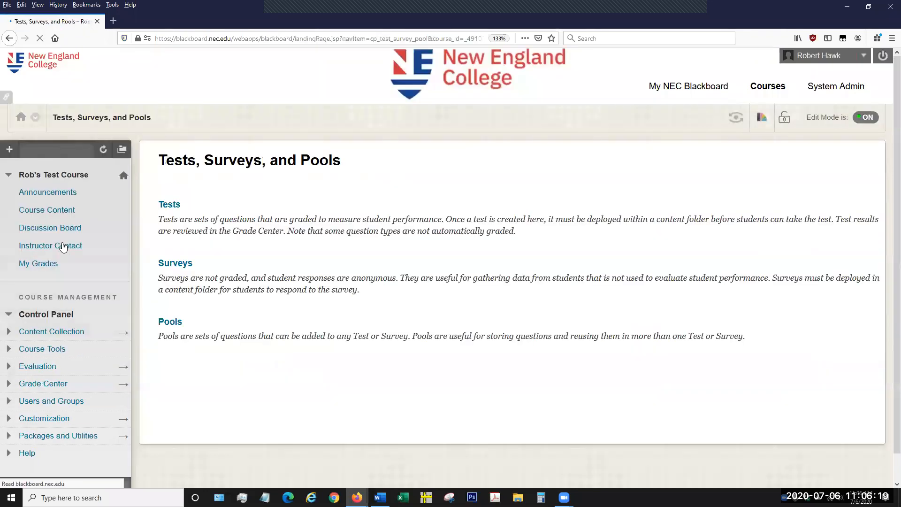
left_click(165, 204)
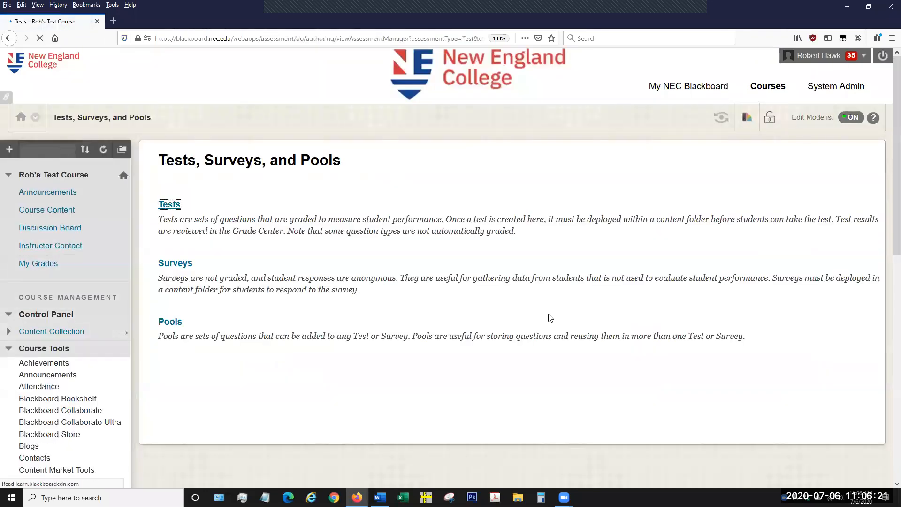
left_click(230, 361)
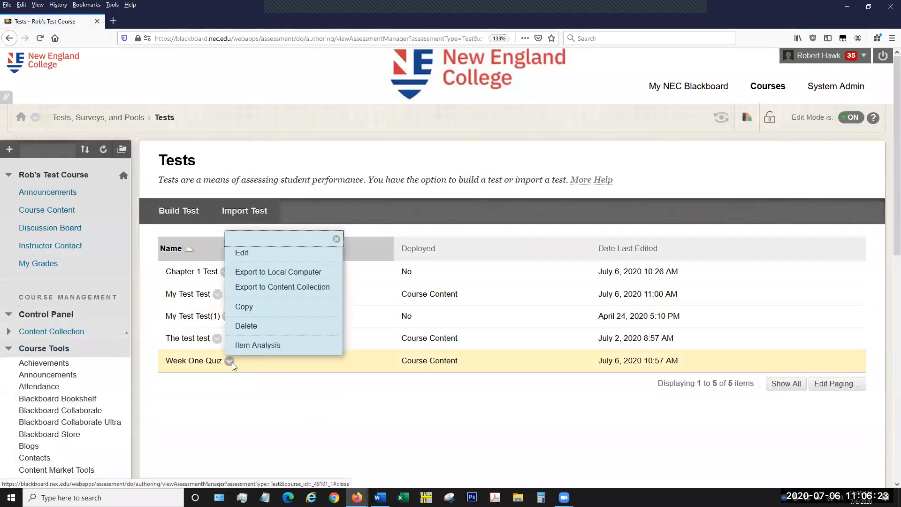
left_click(289, 253)
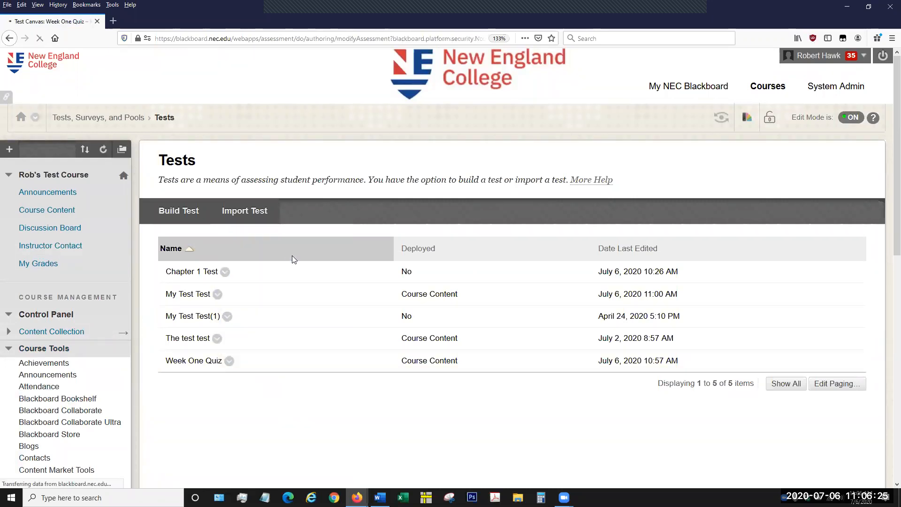
Open question 3, the essay question comparing Carl Sagan's and Stephen Hawking's opinions, for editing.
scroll(570, 345, "down", 10)
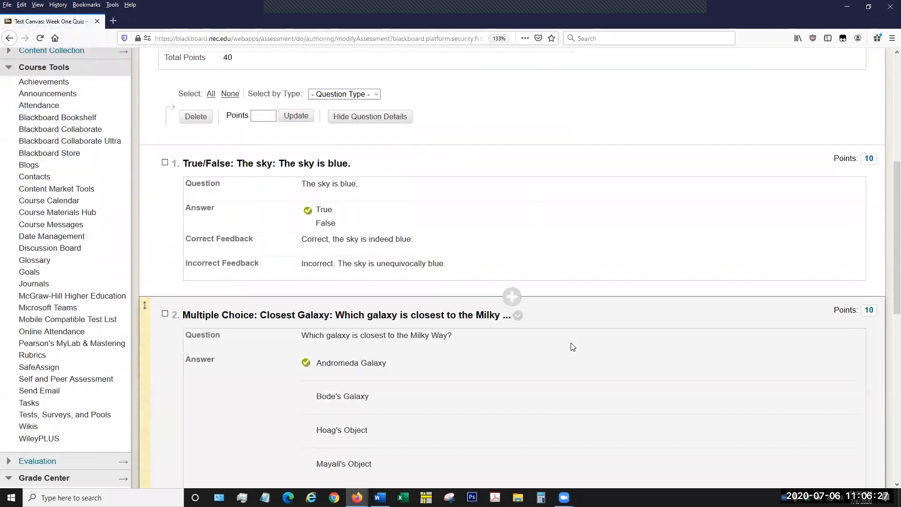
scroll(571, 346, "down", 4)
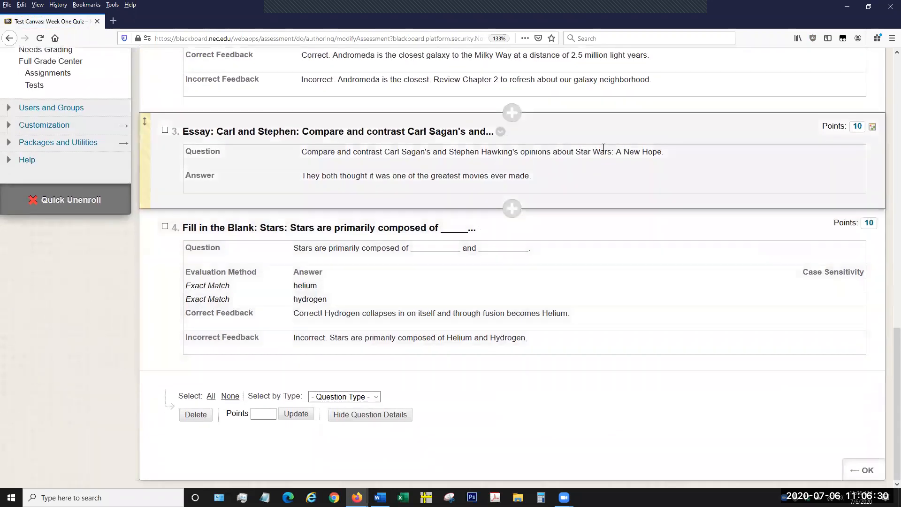
left_click(500, 132)
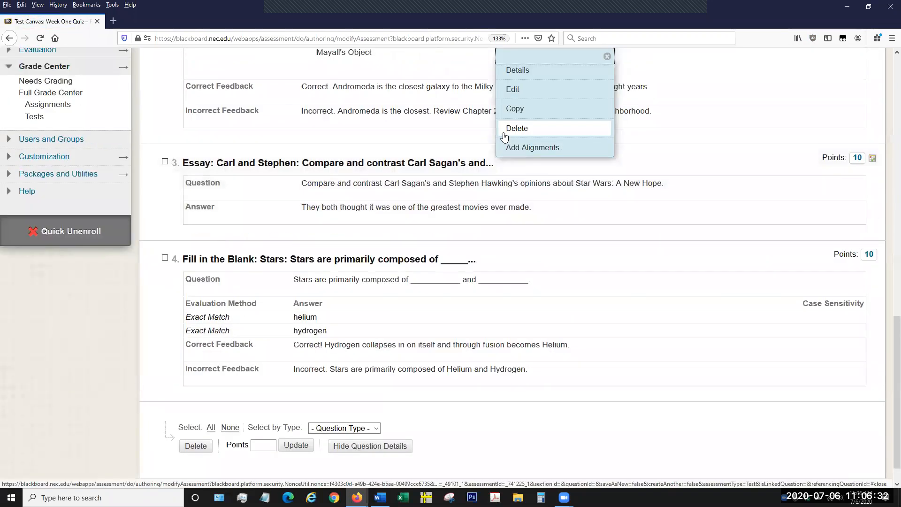
left_click(540, 92)
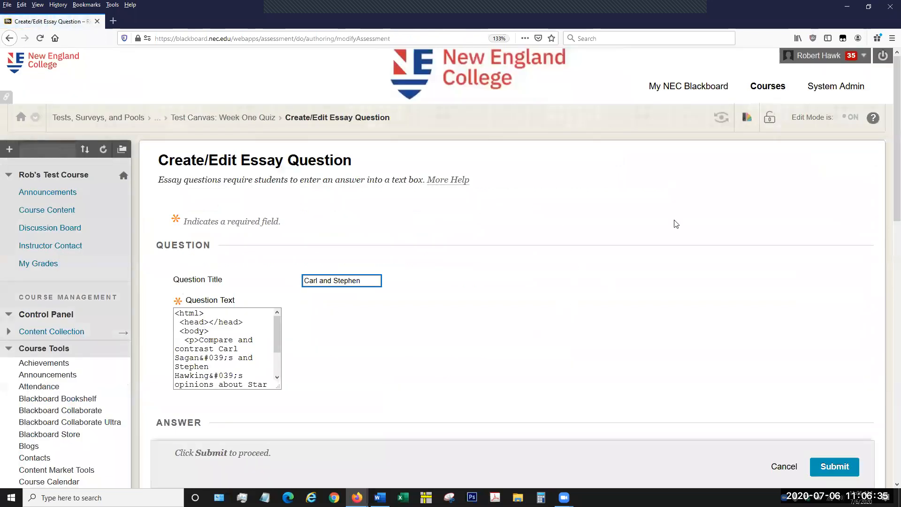
Set the essay question's Writing rubric to be shown to students as Yes (With Rubric Scores), and submit the question.
scroll(775, 269, "down", 10)
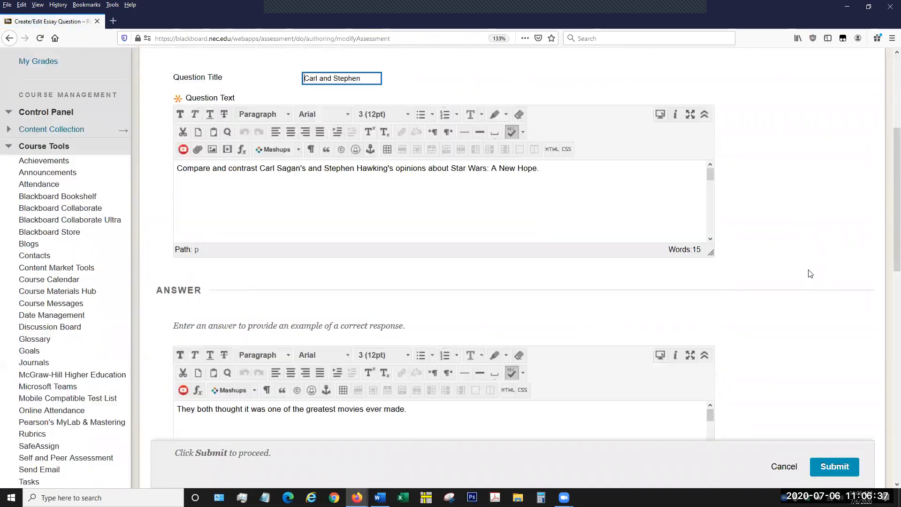
scroll(804, 274, "down", 2)
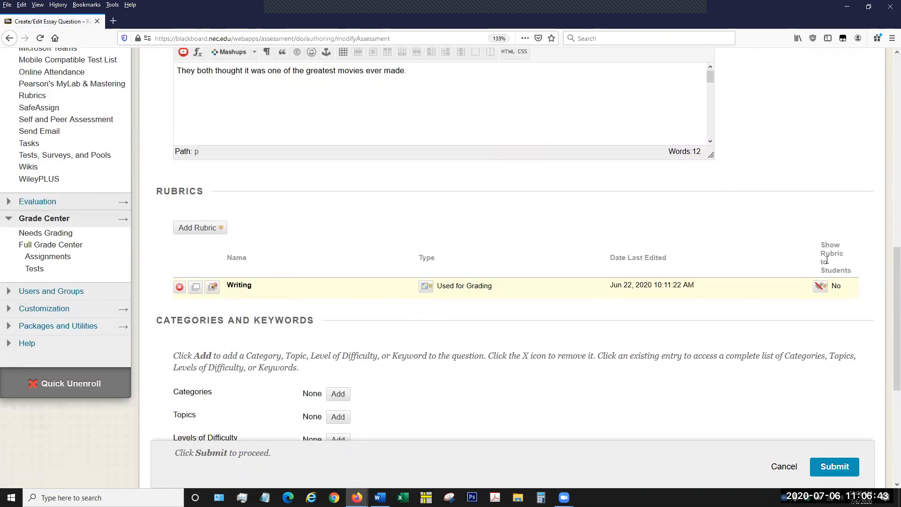
left_click(821, 286)
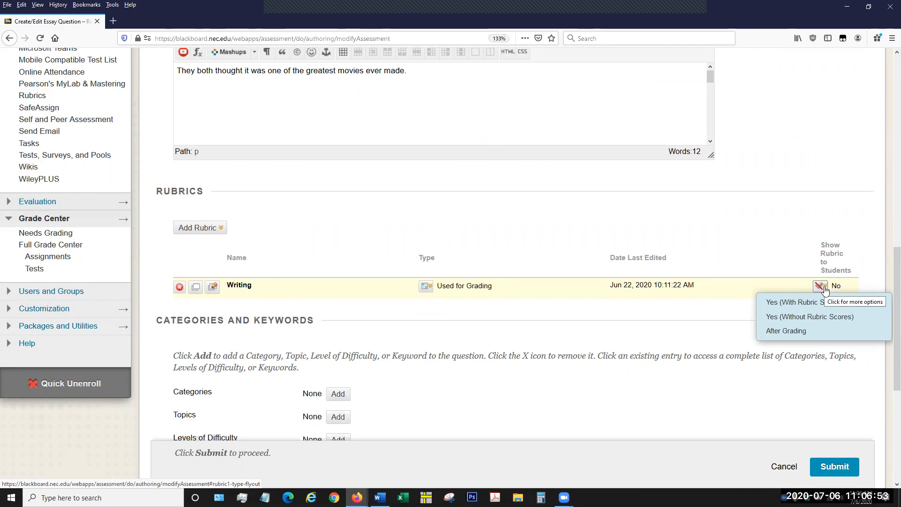
left_click(824, 289)
left_click(826, 288)
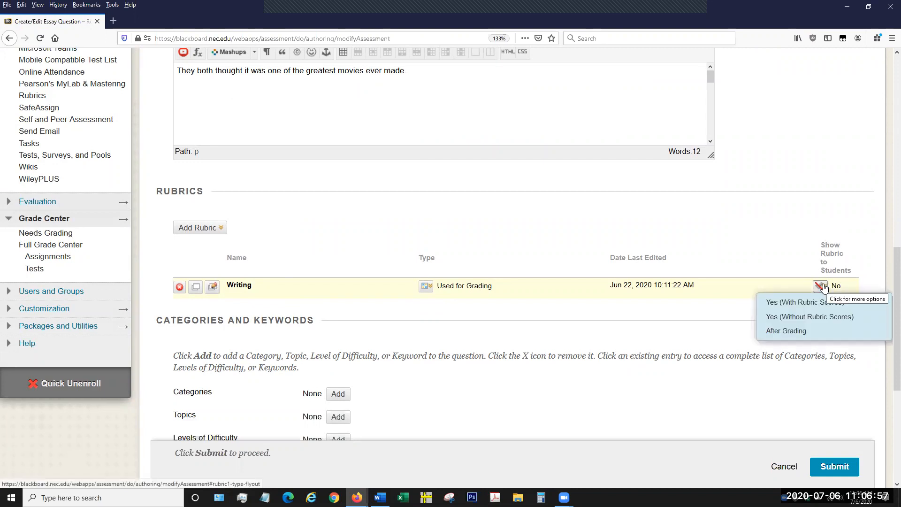
left_click(824, 288)
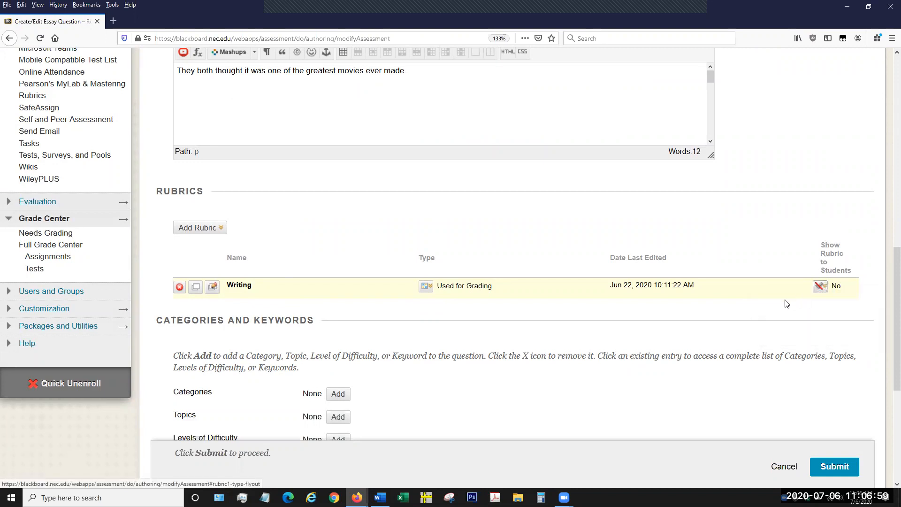
left_click(823, 291)
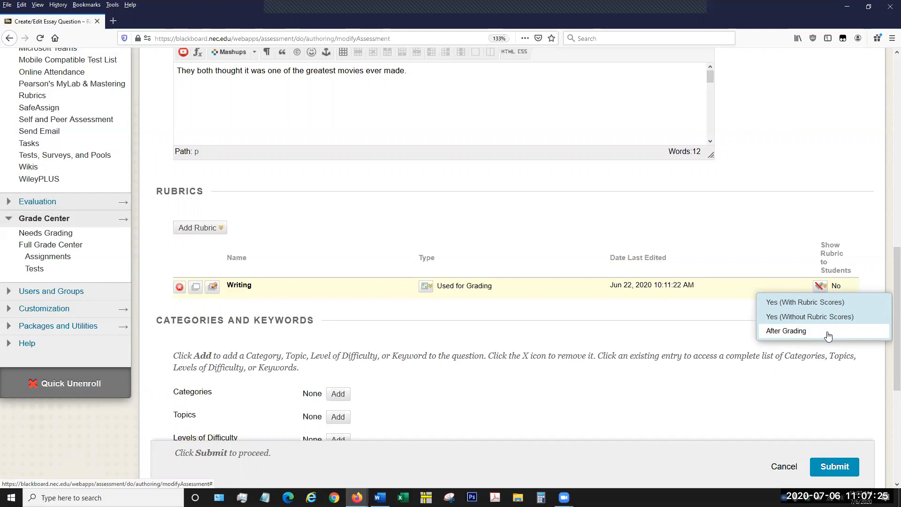
left_click(828, 306)
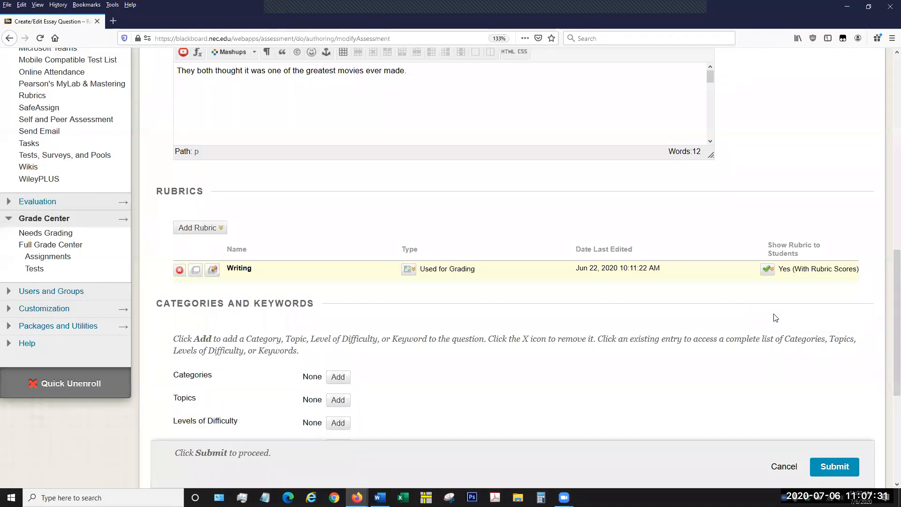
left_click(842, 470)
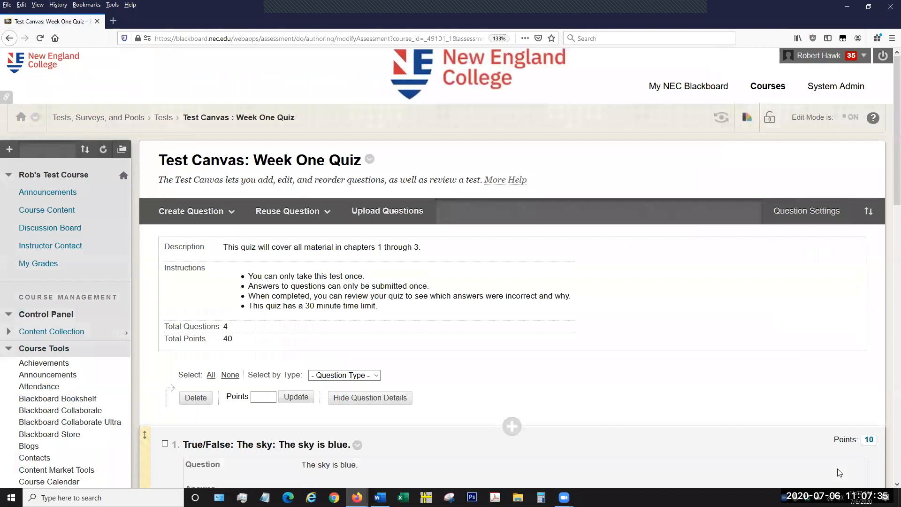
Log out of the instructor account and log in to the student account with its username and password.
scroll(640, 274, "down", 4)
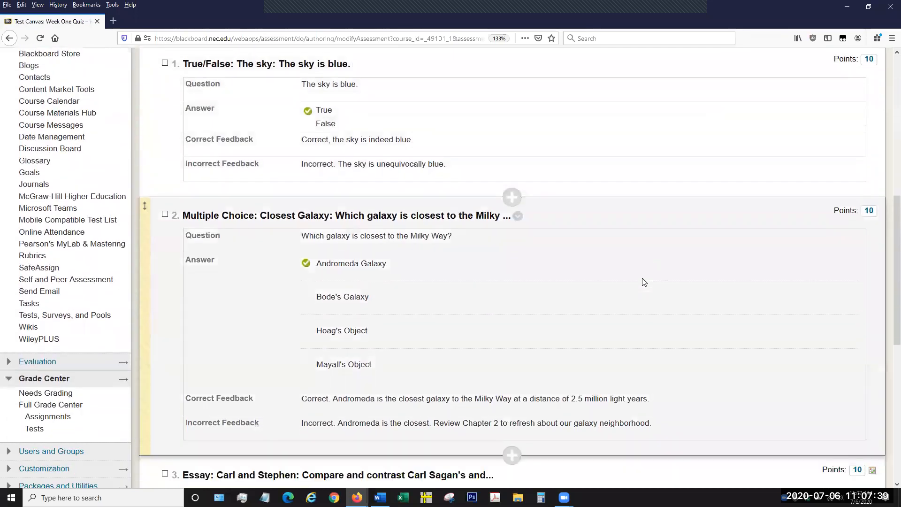
scroll(644, 281, "down", 2)
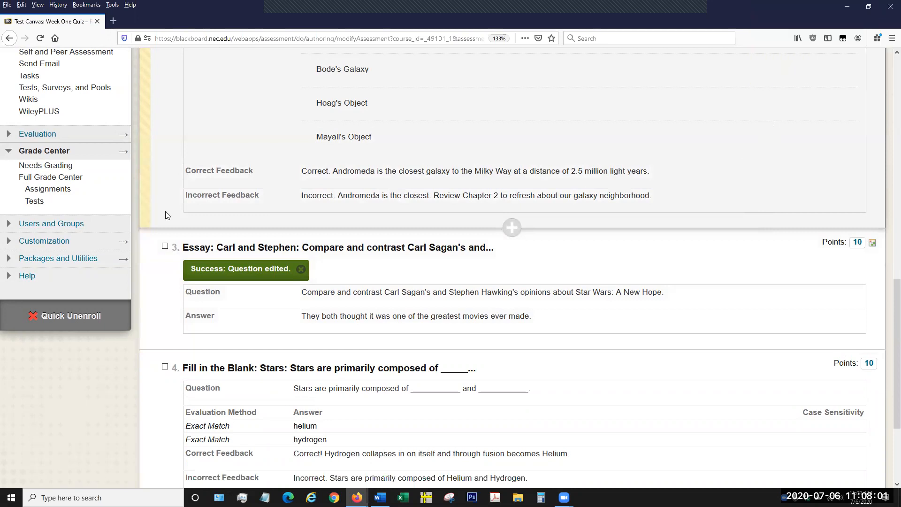
scroll(488, 207, "up", 8)
scroll(488, 207, "up", 4)
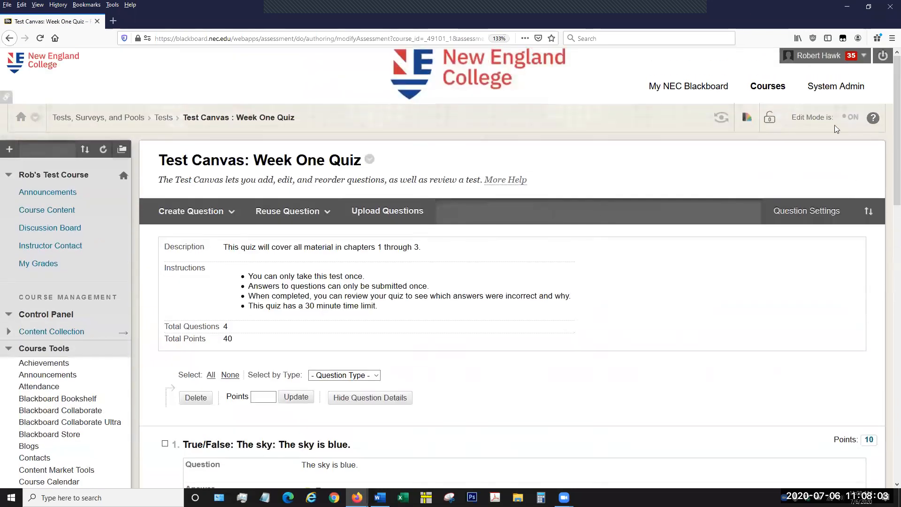
left_click(878, 56)
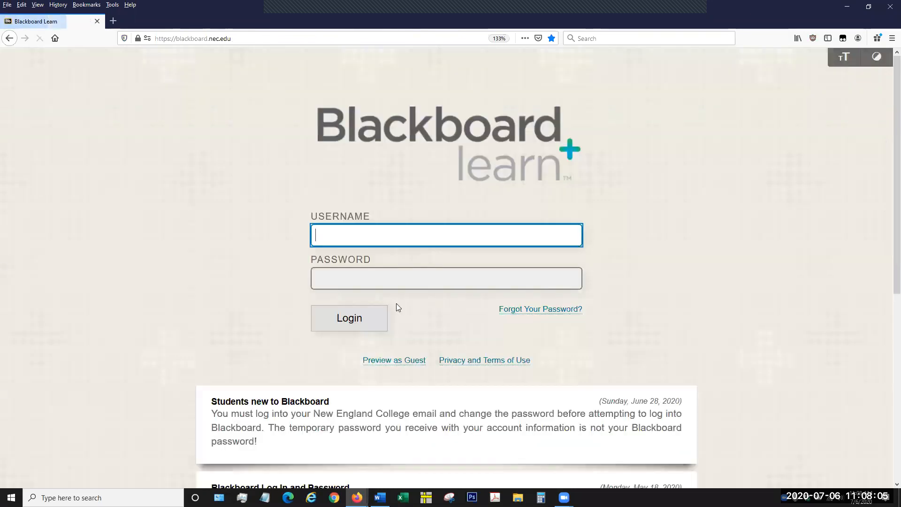
type("robhawk")
key("Tab")
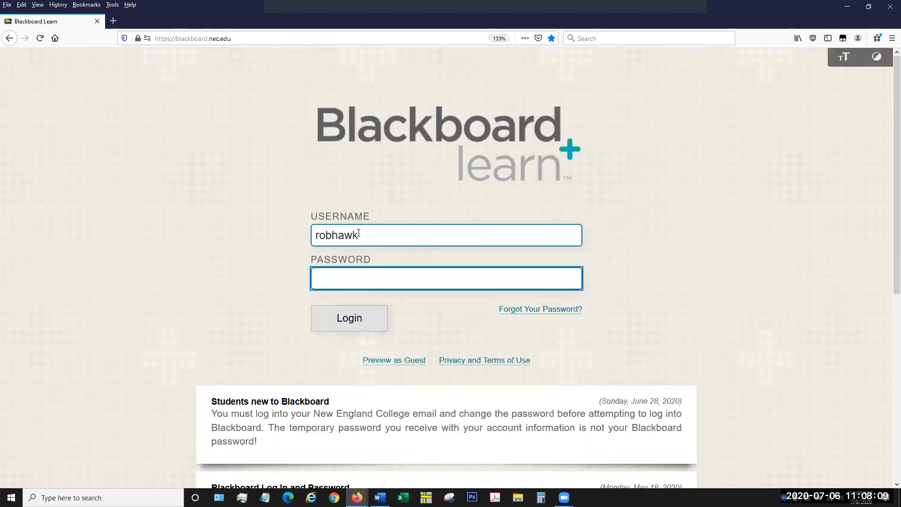
type("********")
key("Return")
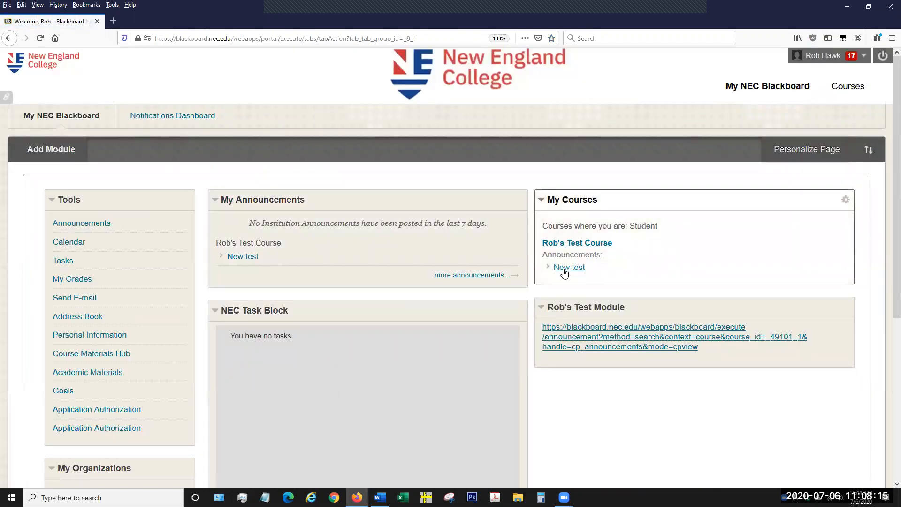
Open the Week One Quiz from the test course's Course Content as the student, and begin the attempt.
left_click(604, 248)
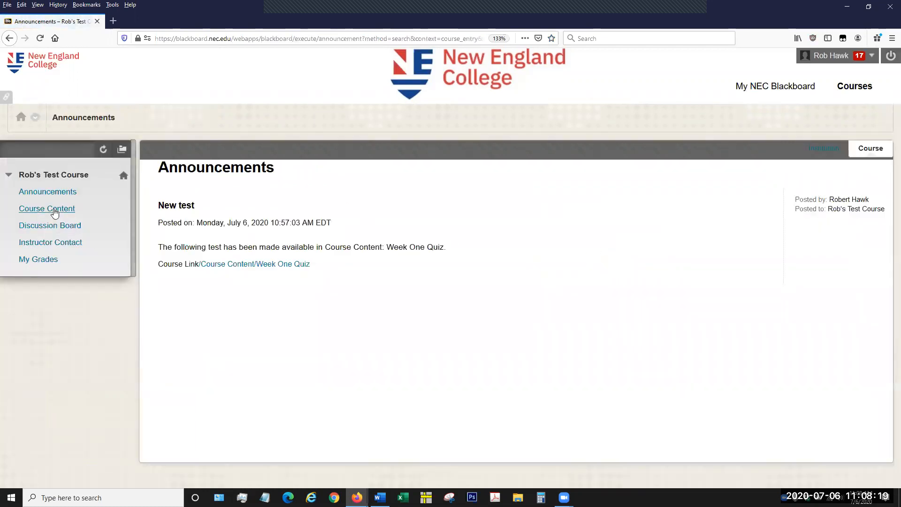
left_click(55, 213)
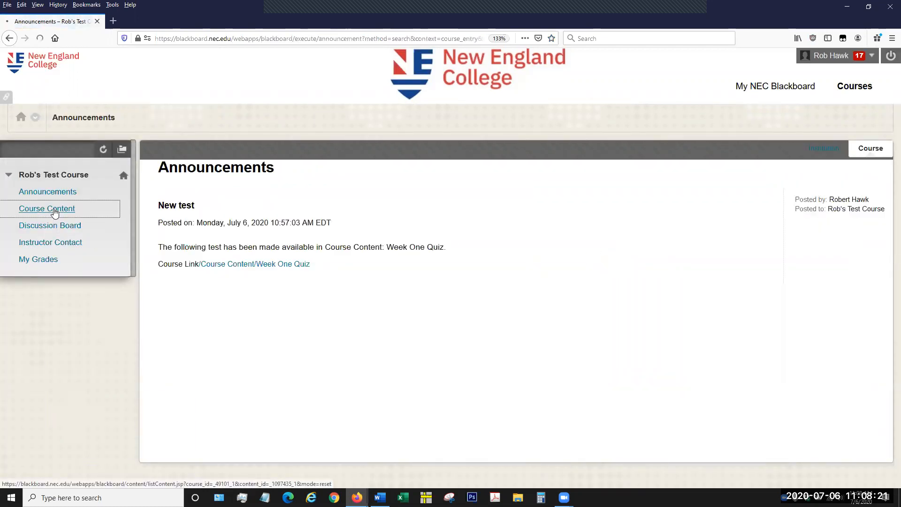
scroll(413, 263, "down", 1)
scroll(417, 273, "down", 3)
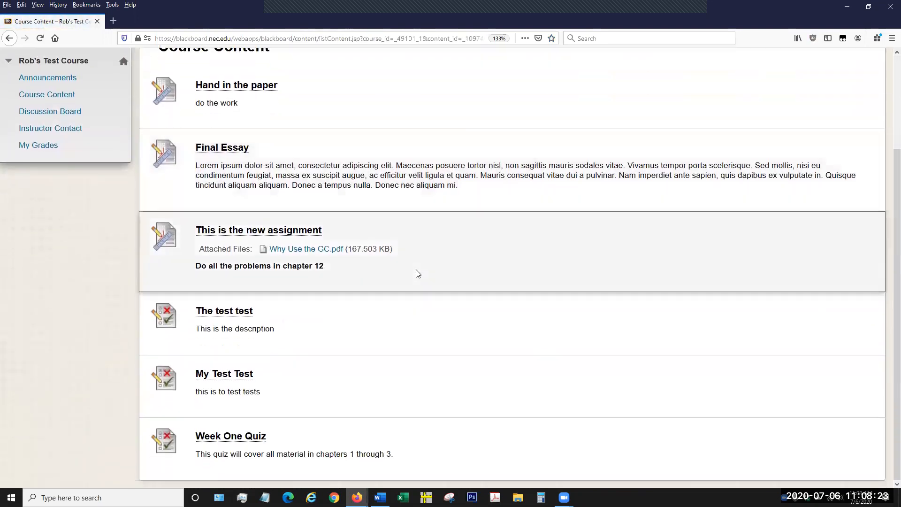
left_click(239, 438)
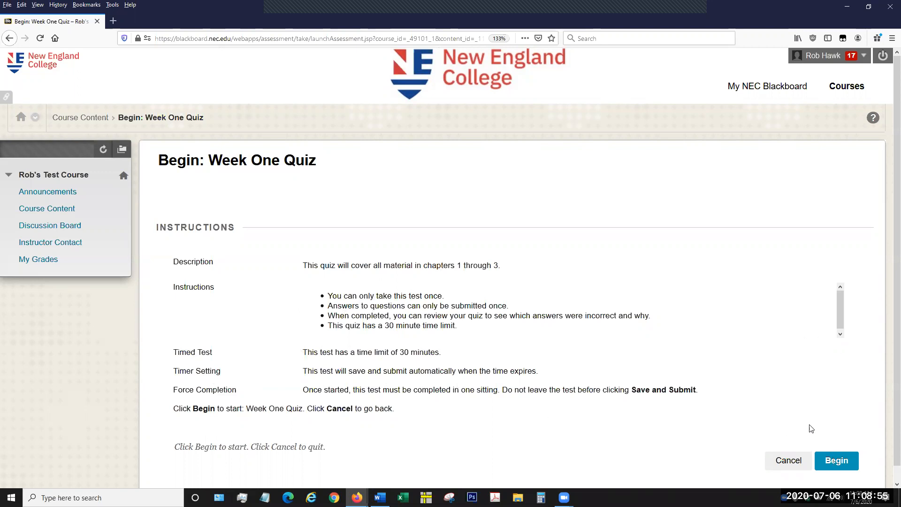
left_click(833, 460)
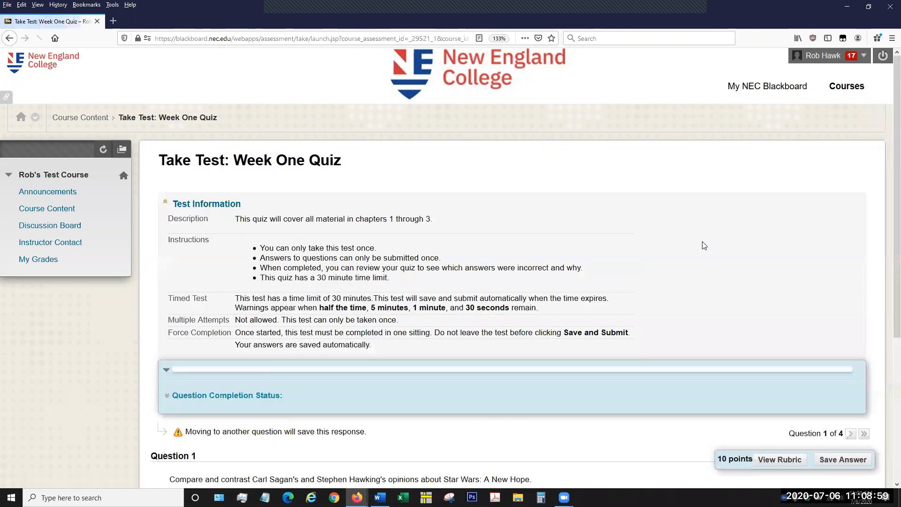
Look over the Week One Quiz page as a student, collapsing and re-expanding the Test Information section.
scroll(664, 257, "down", 5)
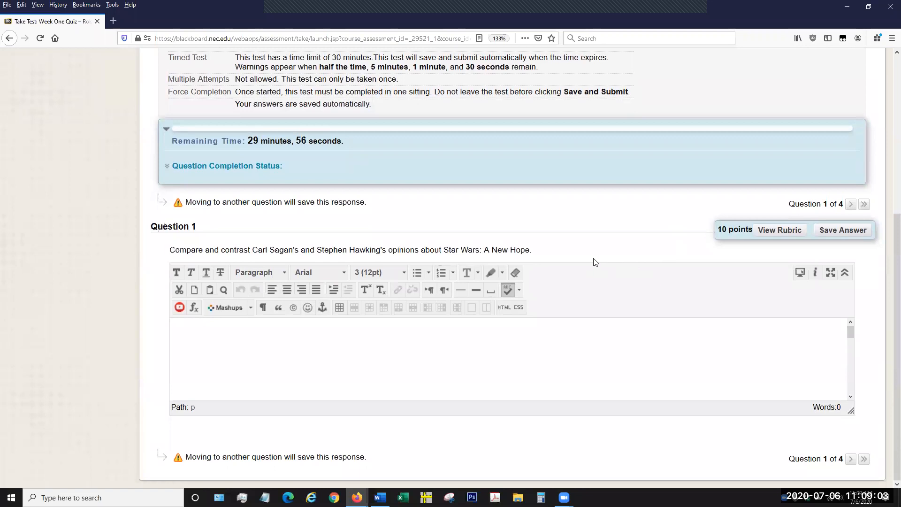
scroll(593, 258, "up", 4)
scroll(593, 258, "down", 5)
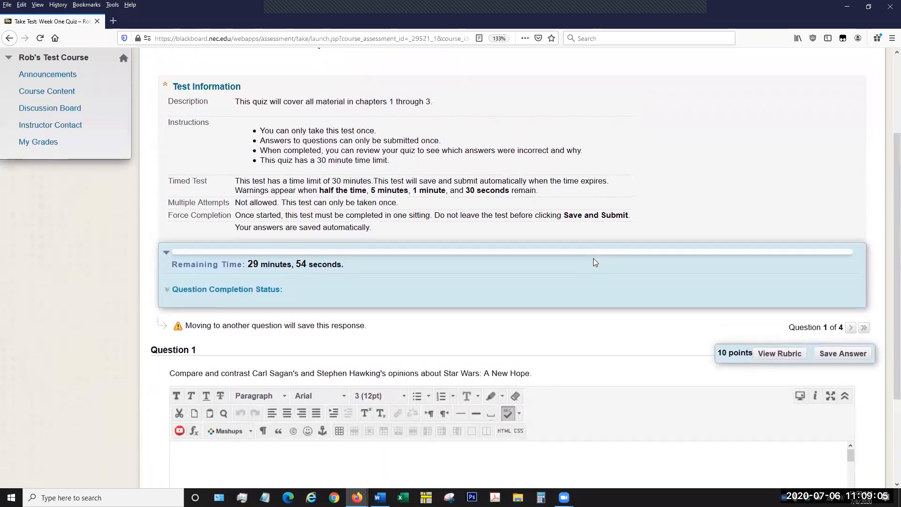
scroll(593, 258, "up", 3)
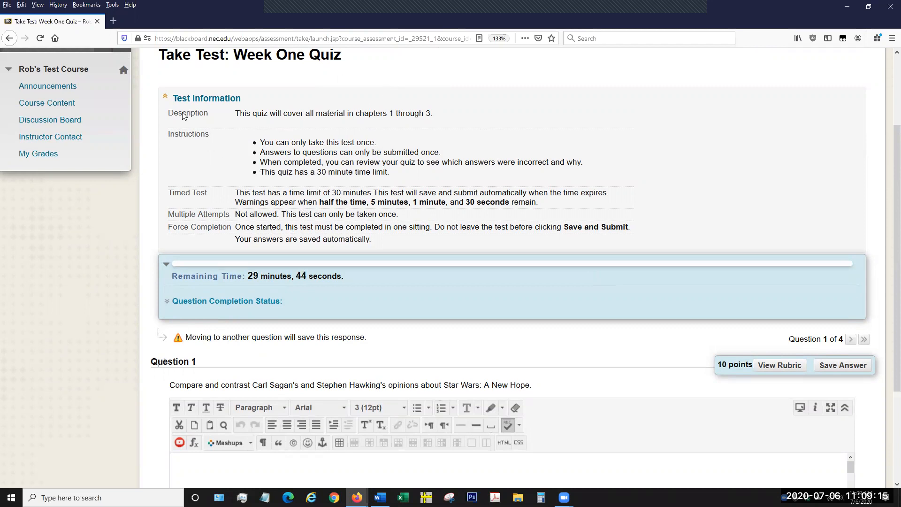
left_click(164, 98)
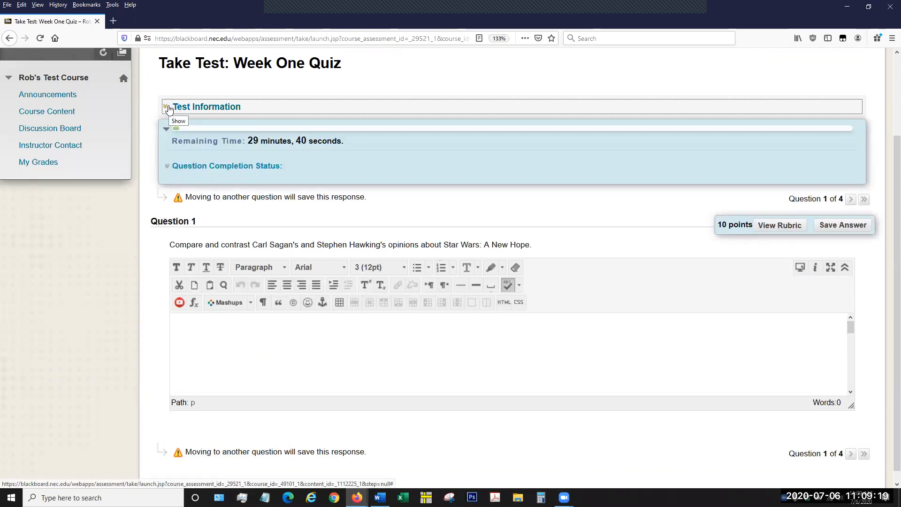
left_click(168, 109)
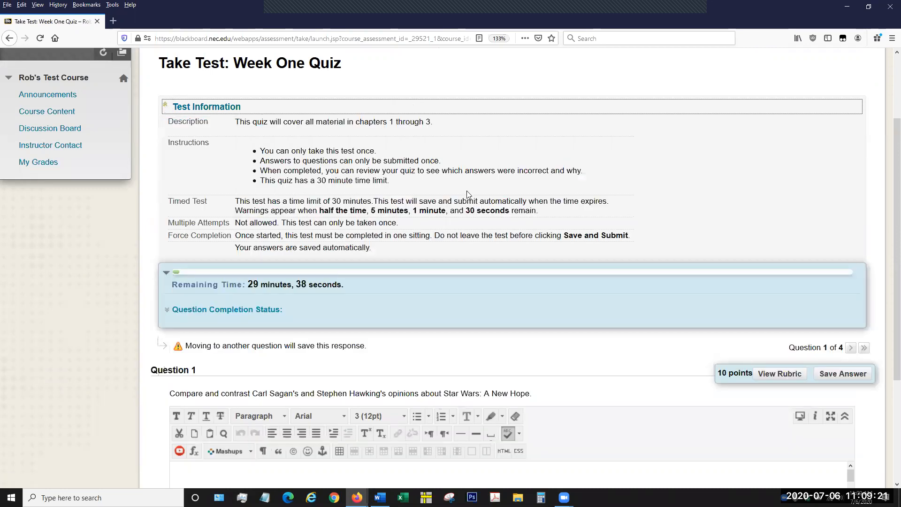
Hide the quiz's remaining-time timer and show it again, twice.
scroll(505, 285, "down", 3)
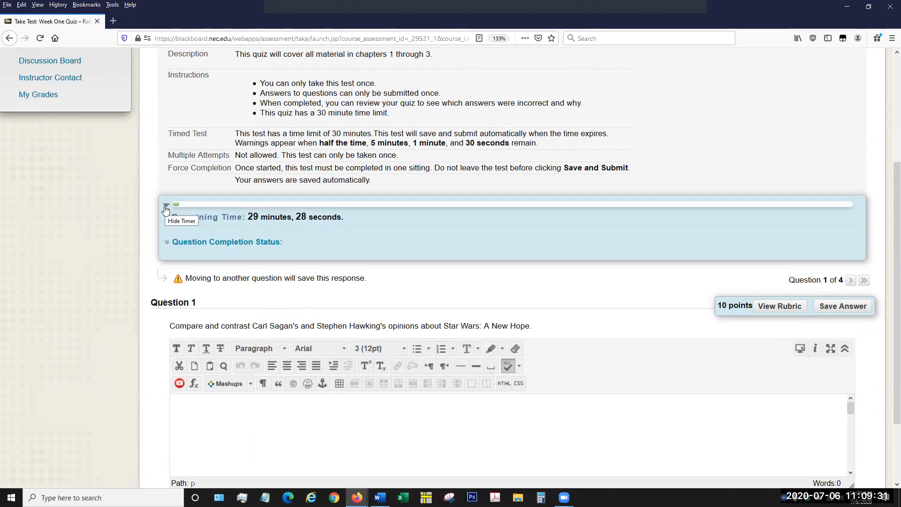
left_click(165, 208)
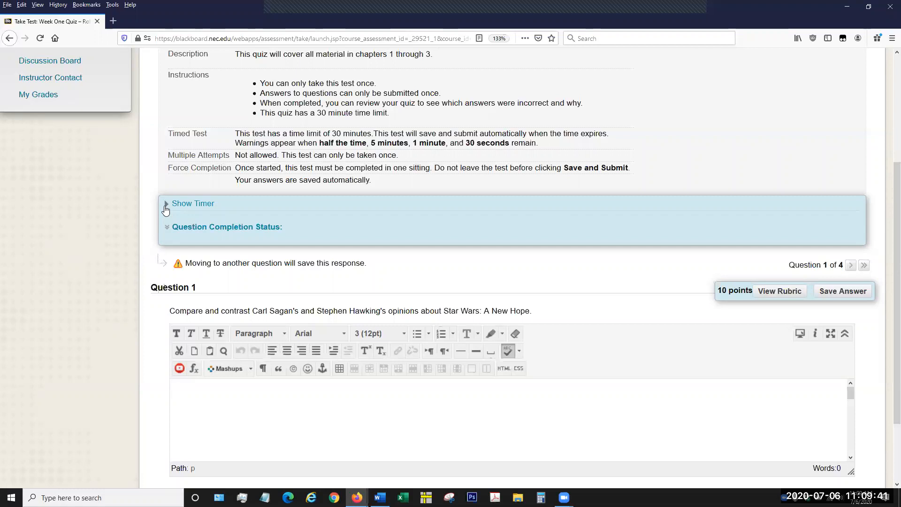
left_click(165, 206)
right_click(165, 209)
left_click(149, 216)
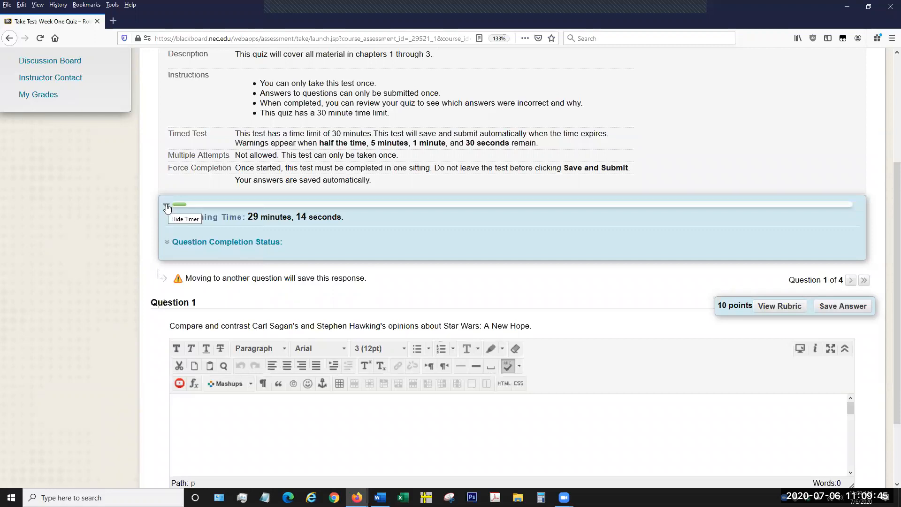
left_click(167, 208)
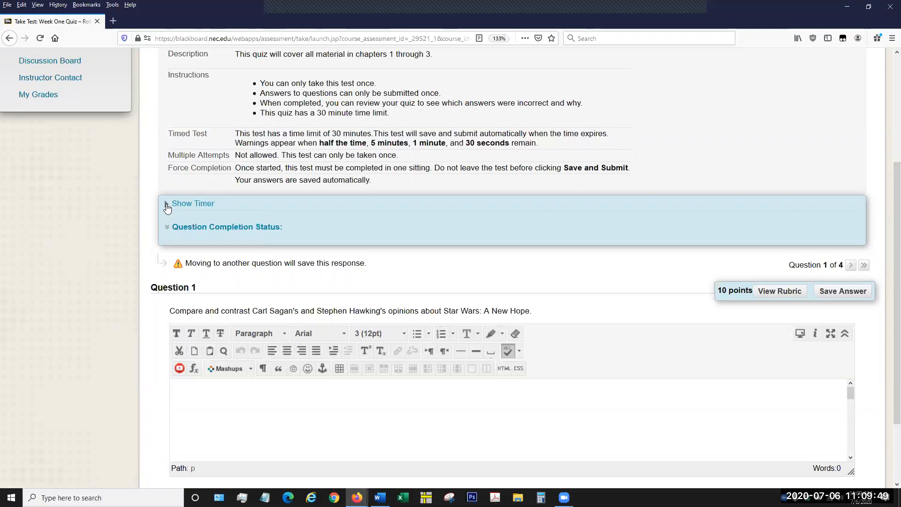
left_click(167, 207)
View question 1's Writing rubric in both List View and Grid View, and exit the rubric window.
scroll(301, 216, "down", 2)
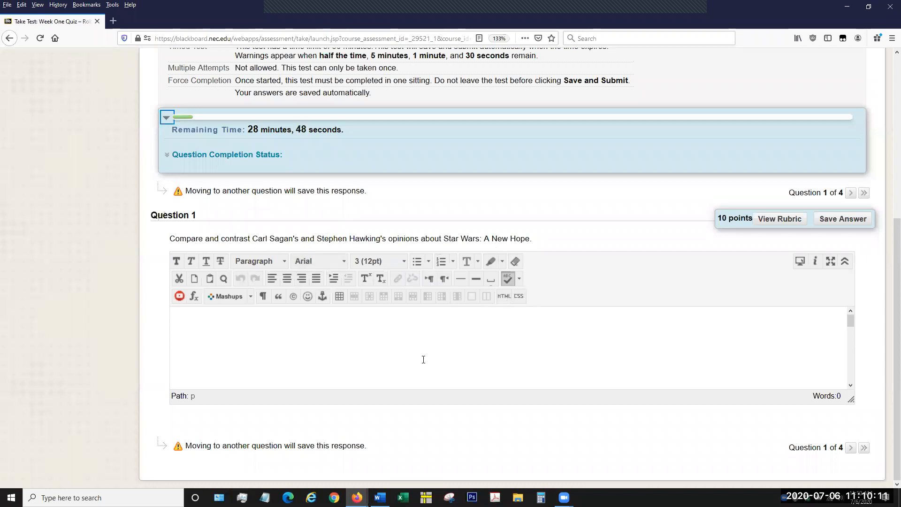
left_click(407, 341)
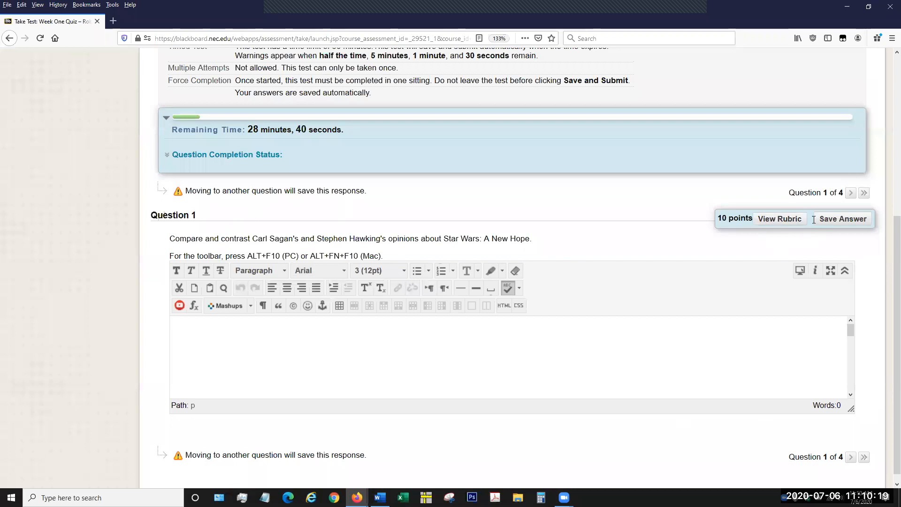
left_click(780, 219)
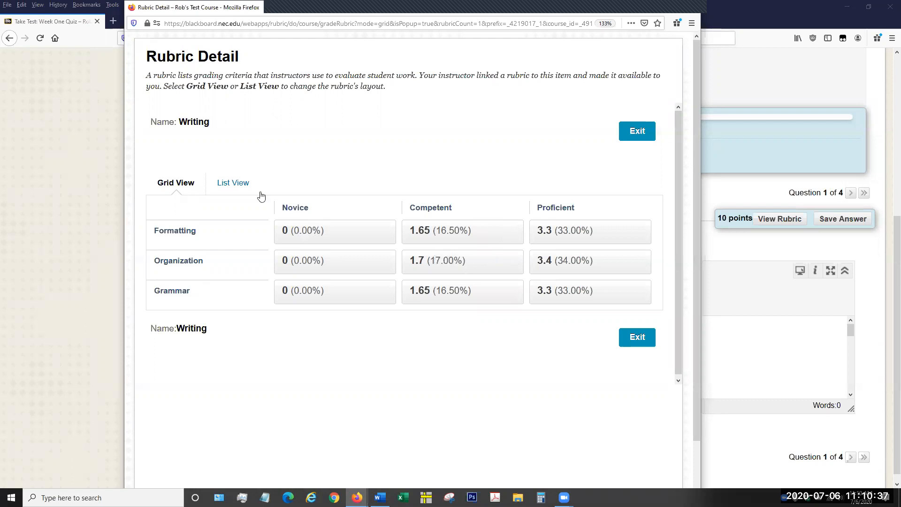
left_click(233, 186)
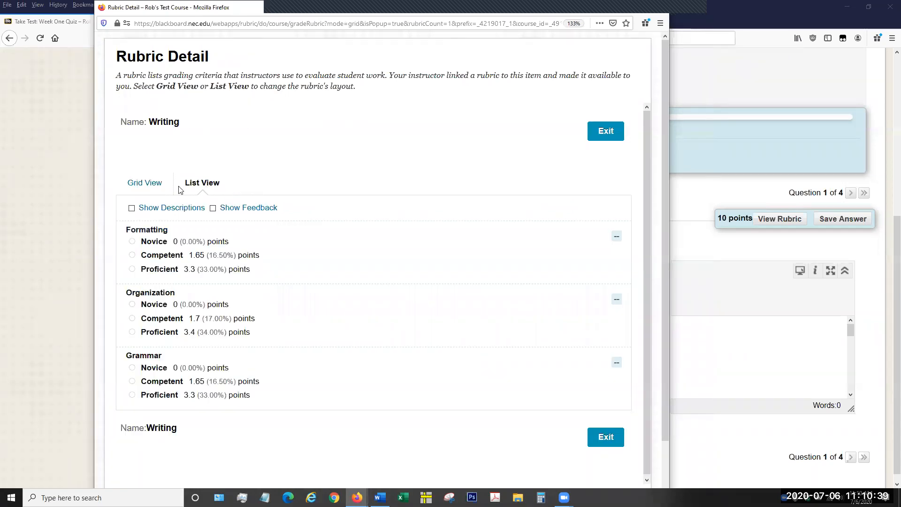
left_click(152, 189)
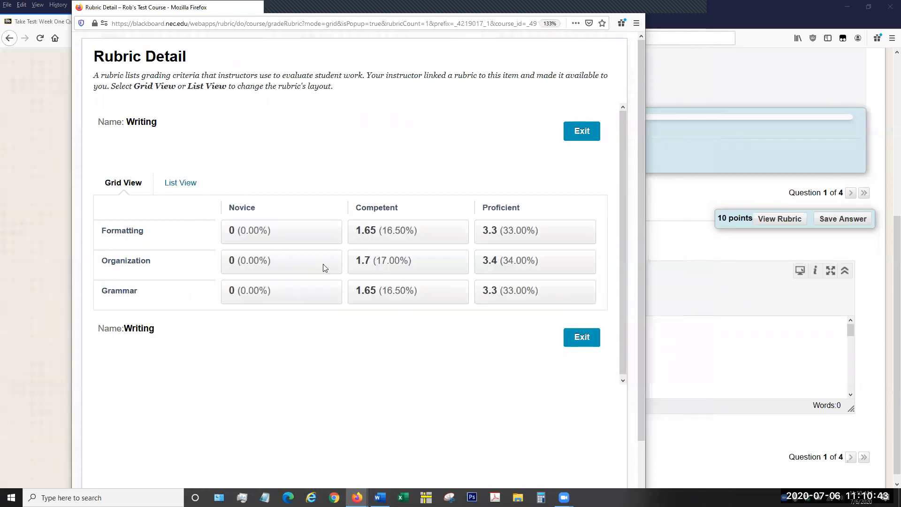
left_click(590, 336)
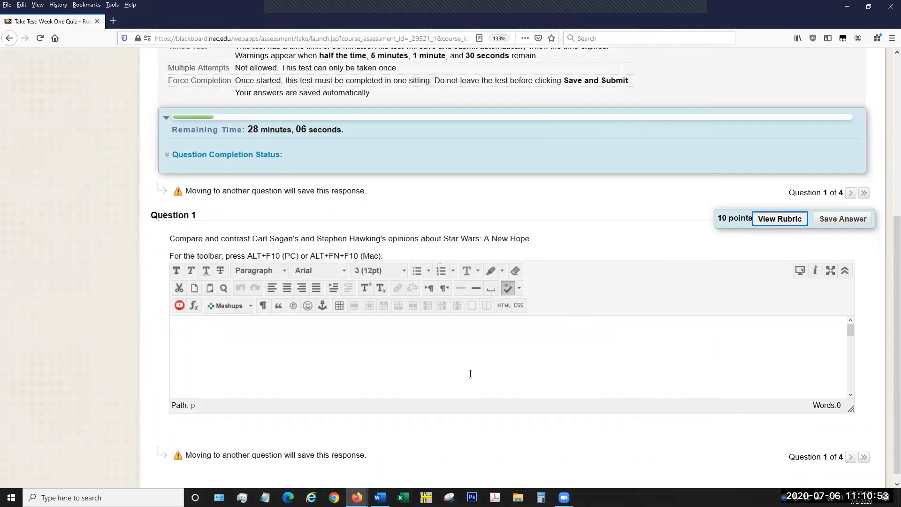
Answer essay question 1 with "weqh lqlewqr hewqi r" and save it, then add "rwqwr qwr" and save again.
left_click(647, 362)
type("weqh lqlewqr hewqi r")
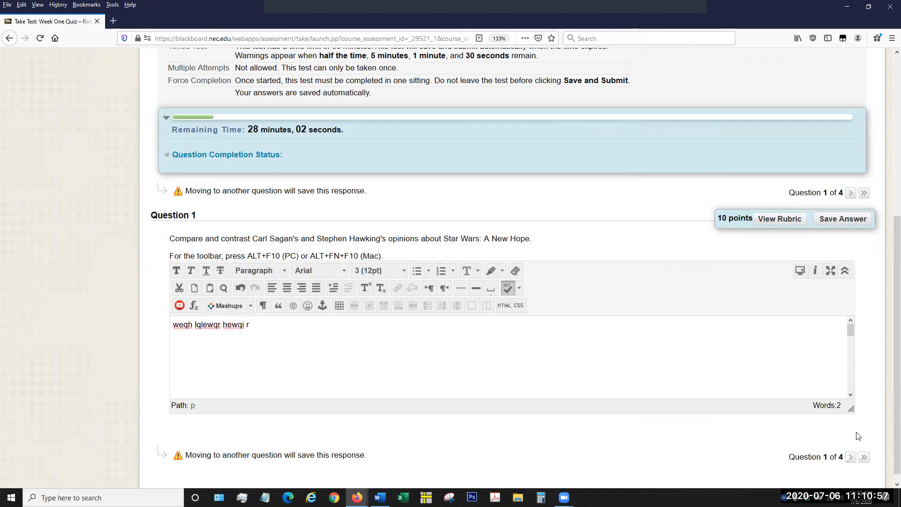
left_click(842, 219)
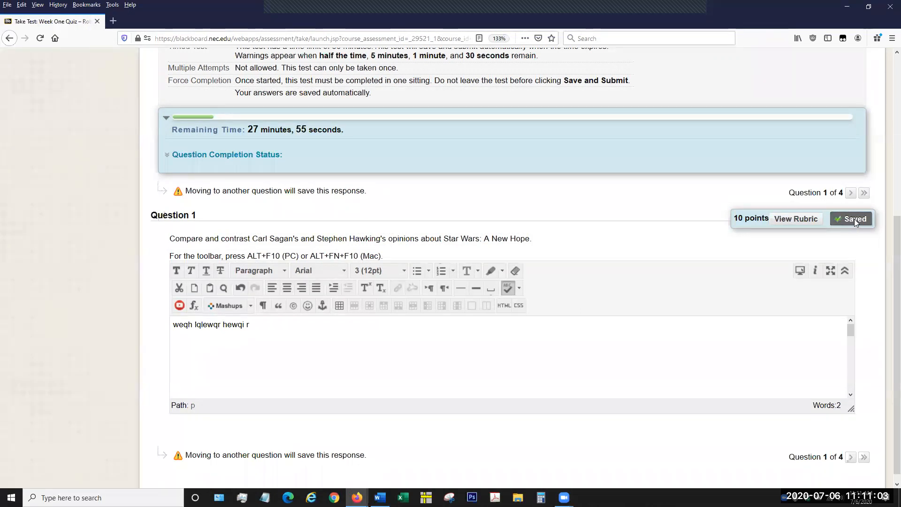
left_click(644, 363)
type("rwqwr qwr")
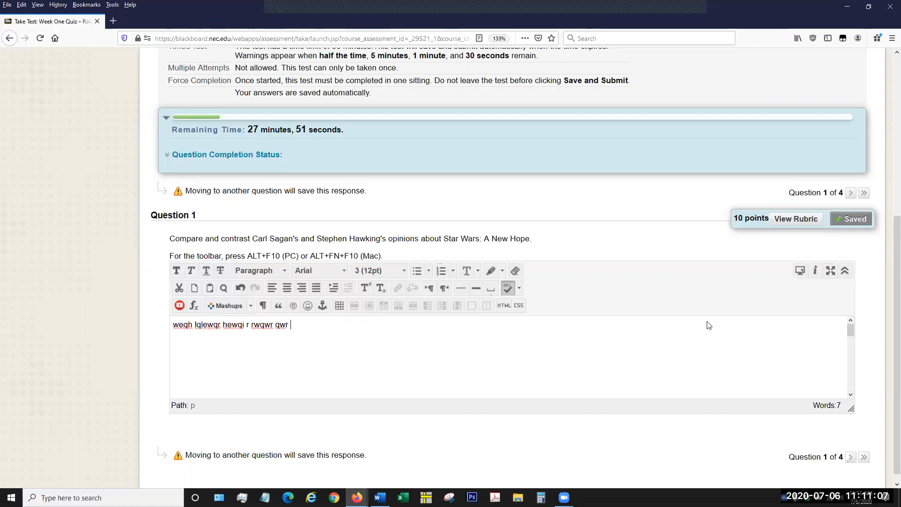
left_click(846, 219)
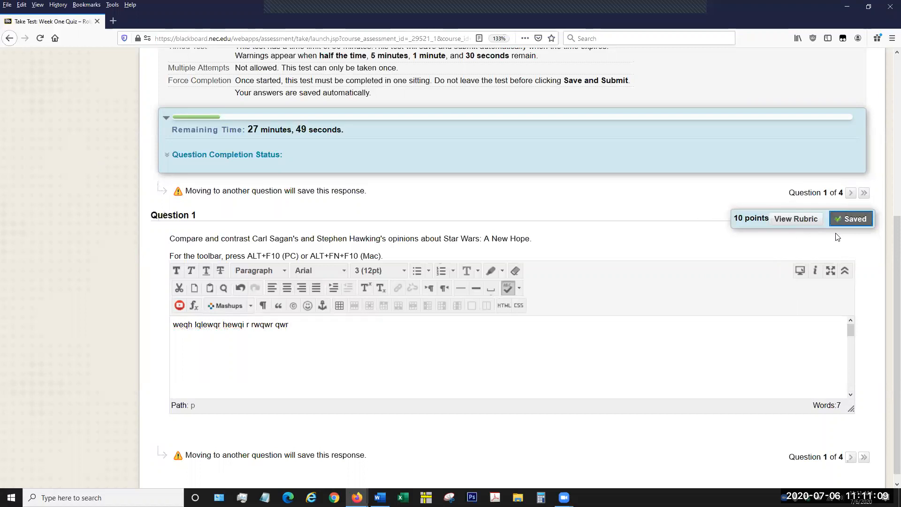
Answer question 2 on what stars are primarily composed of with "helium", save, extend it to "helium hydrogen", and save again.
left_click(850, 193)
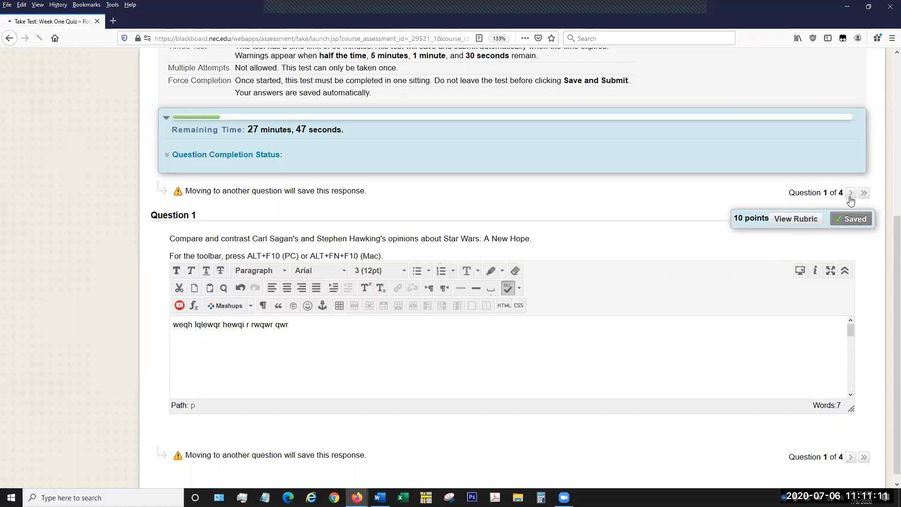
scroll(644, 318, "down", 2)
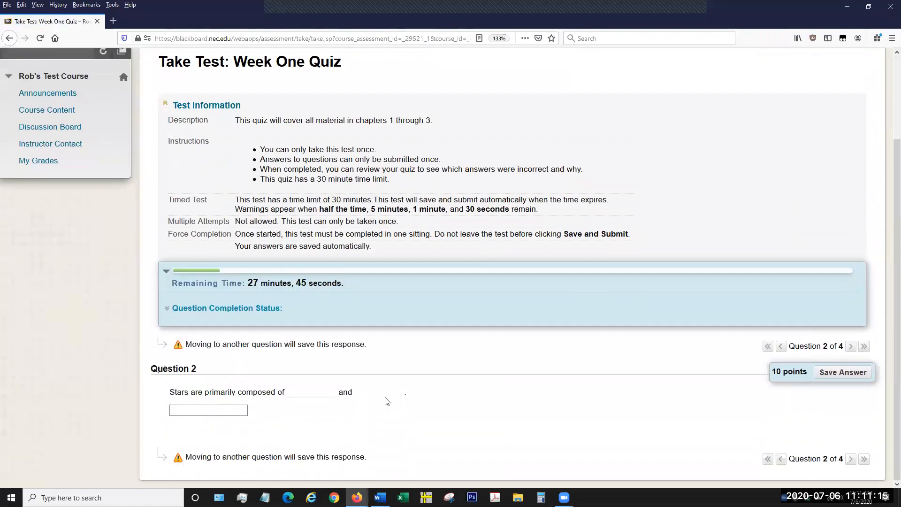
left_click(219, 408)
type("helium")
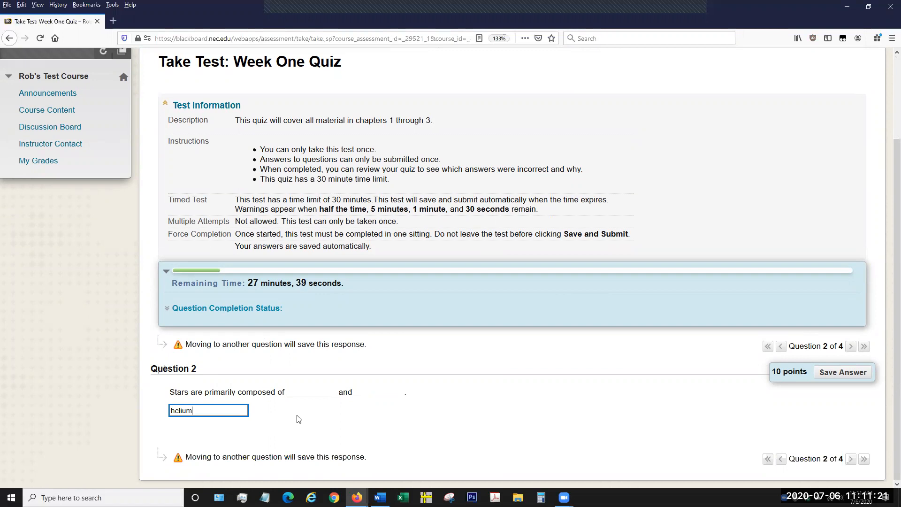
left_click(842, 372)
left_click(239, 412)
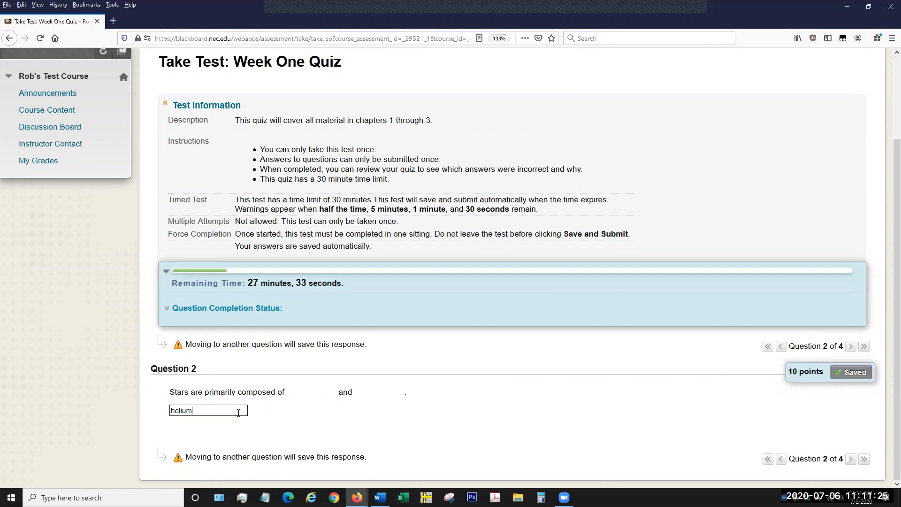
type("hydrogen")
left_click(850, 372)
Go to question 3, choose Andromeda Galaxy as the galaxy closest to the Milky Way, and save the answer.
left_click(850, 347)
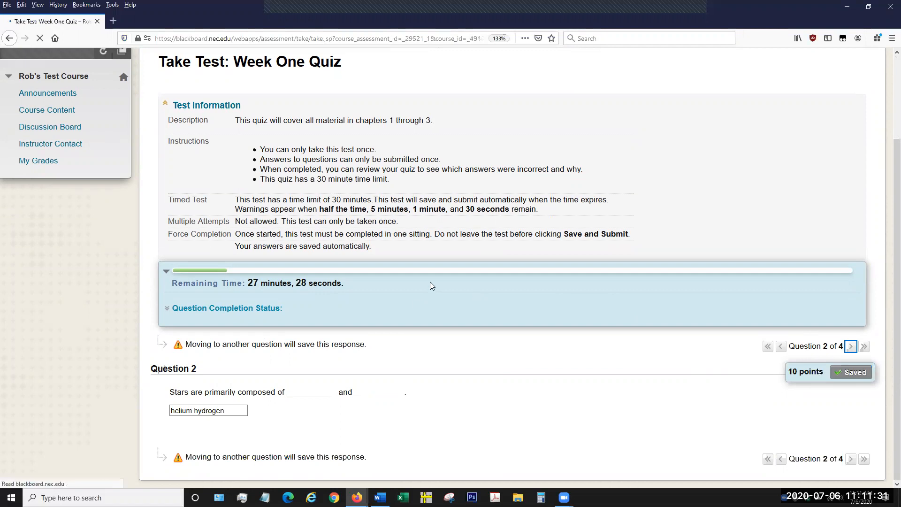
scroll(548, 292, "down", 5)
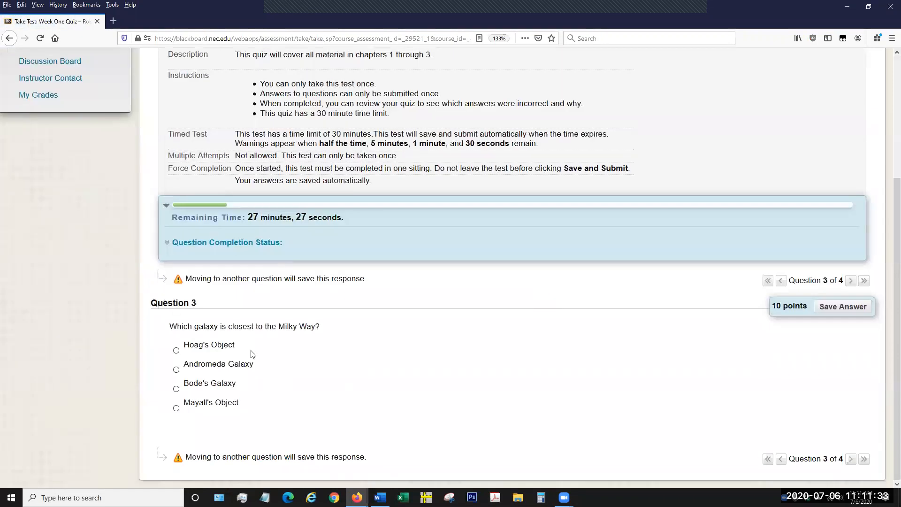
left_click(176, 369)
left_click(842, 307)
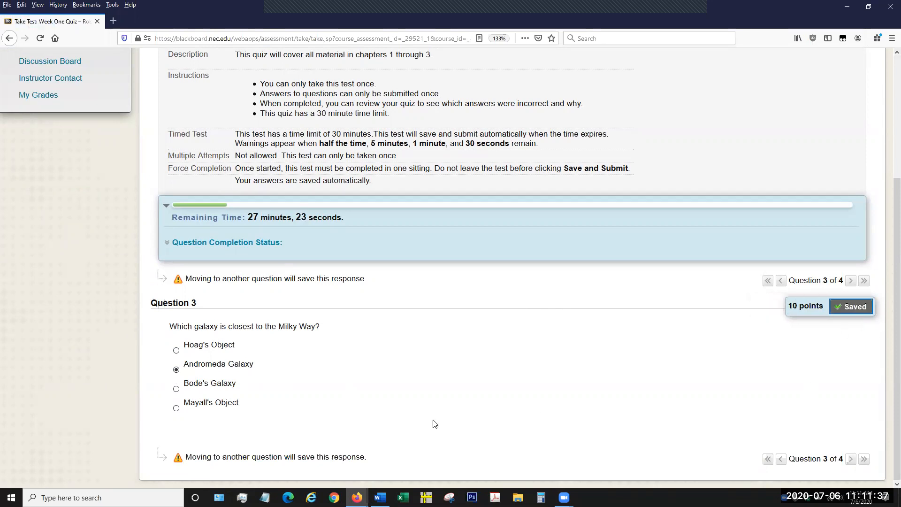
Answer question 4, "The sky is blue.", with False, save the answer, and submit the completed quiz with confirmation.
left_click(850, 280)
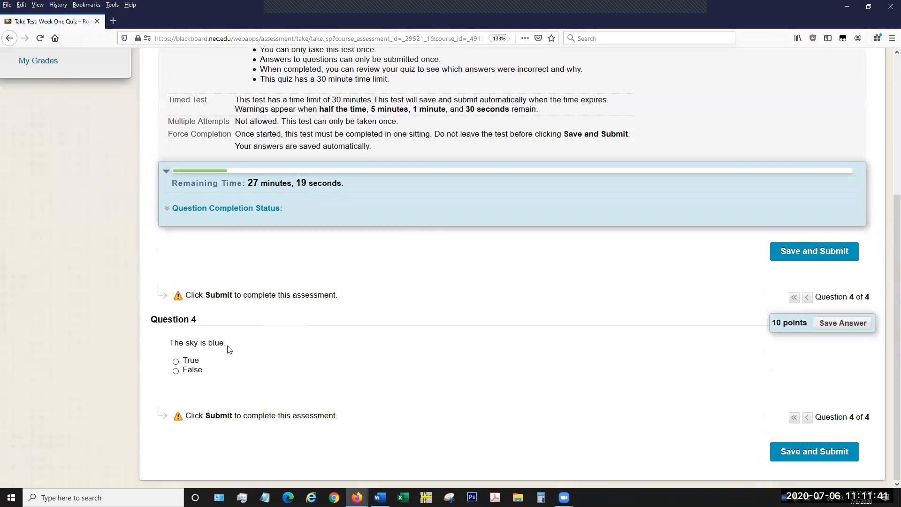
left_click(176, 371)
left_click(847, 326)
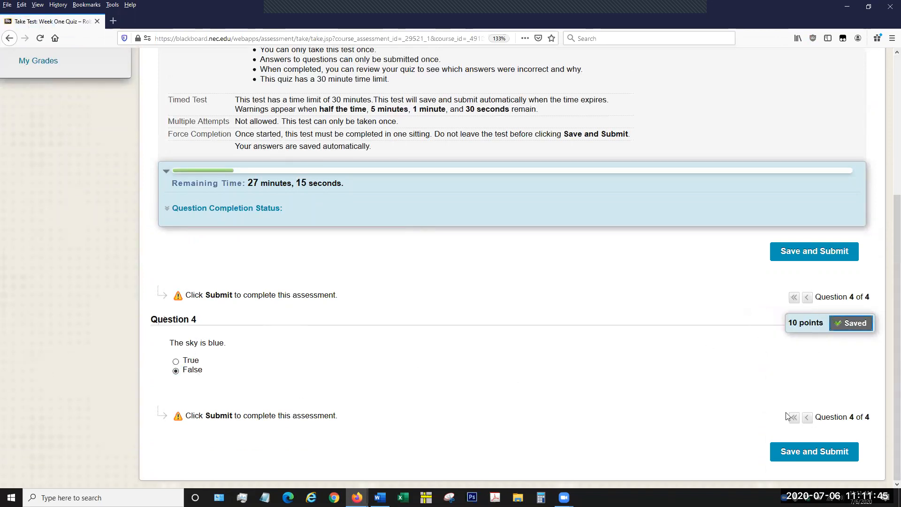
left_click(807, 452)
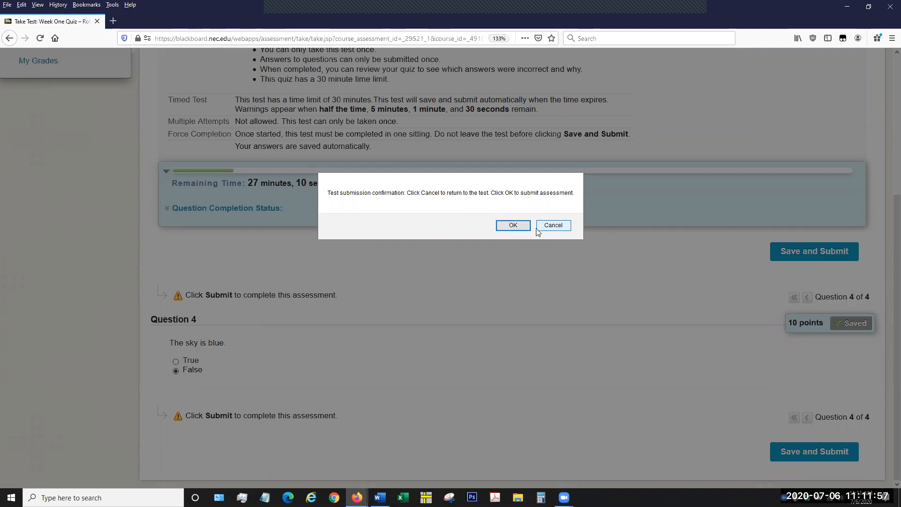
left_click(513, 225)
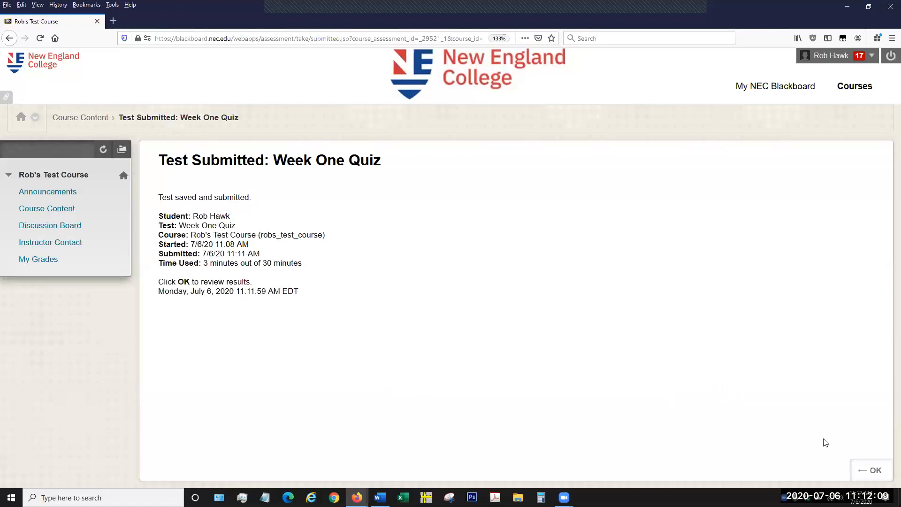
Open the submitted quiz's results and review the score and response feedback for all four questions.
left_click(865, 475)
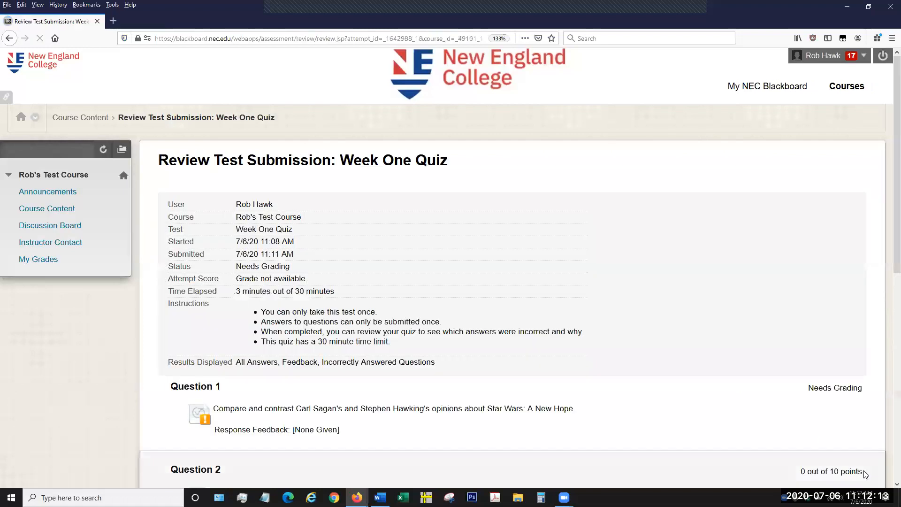
scroll(615, 377, "down", 3)
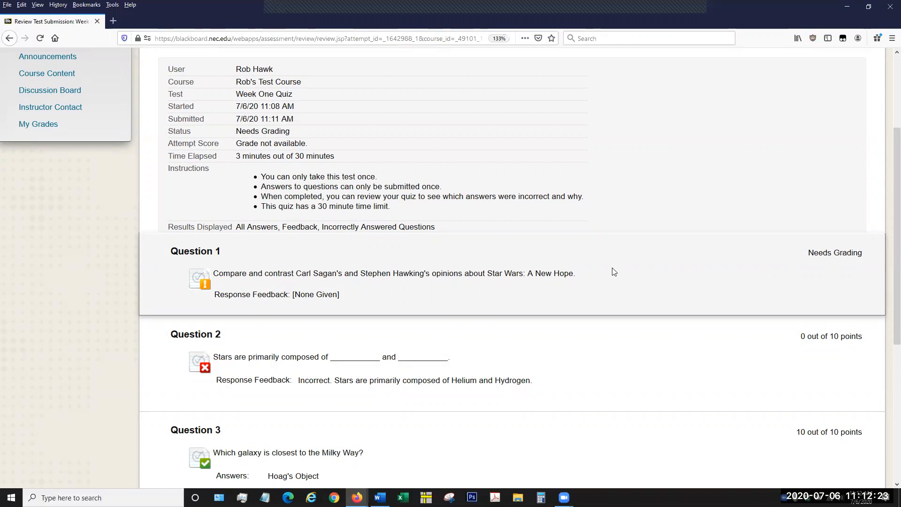
scroll(612, 268, "down", 5)
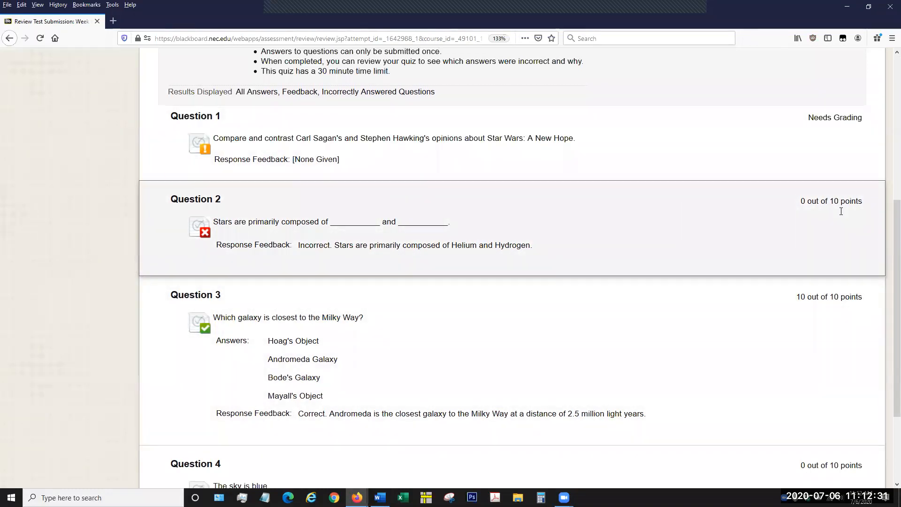
scroll(486, 249, "down", 3)
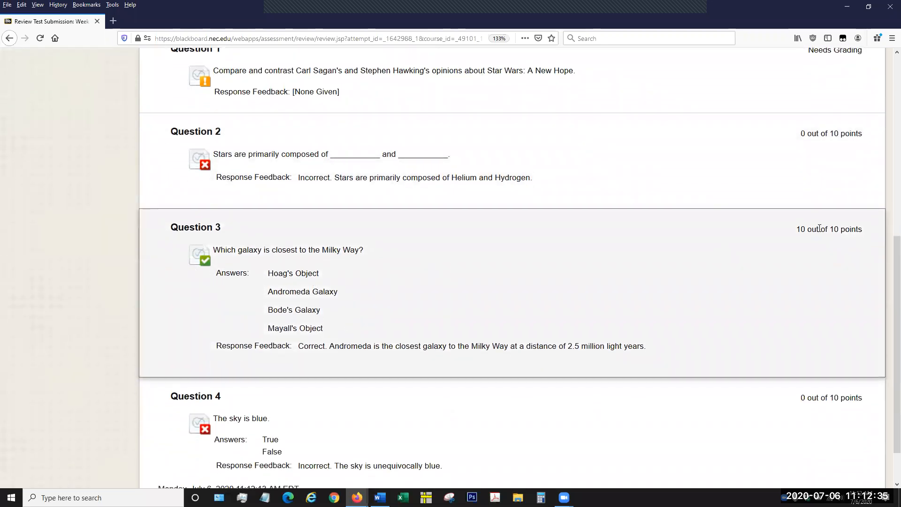
scroll(585, 305, "down", 3)
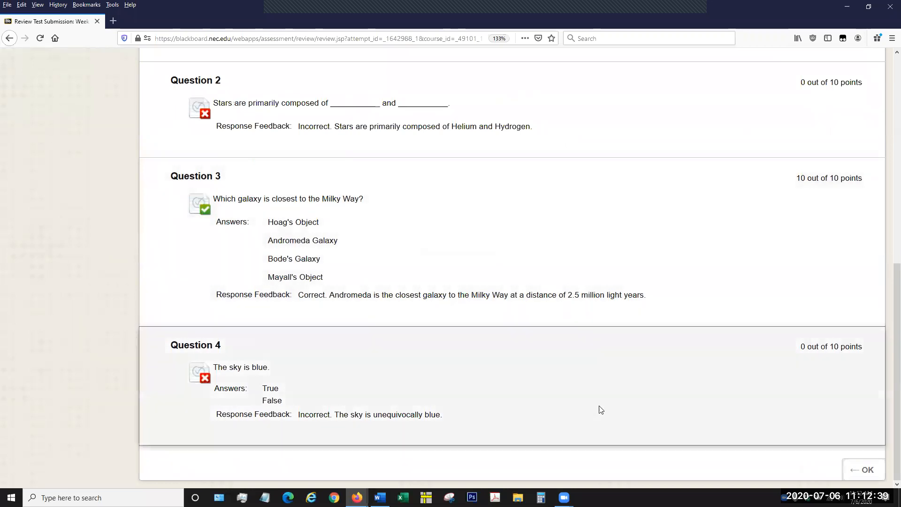
Review the response feedback for the quiz questions again, close the results, and look over the student's course content list.
scroll(284, 254, "up", 4)
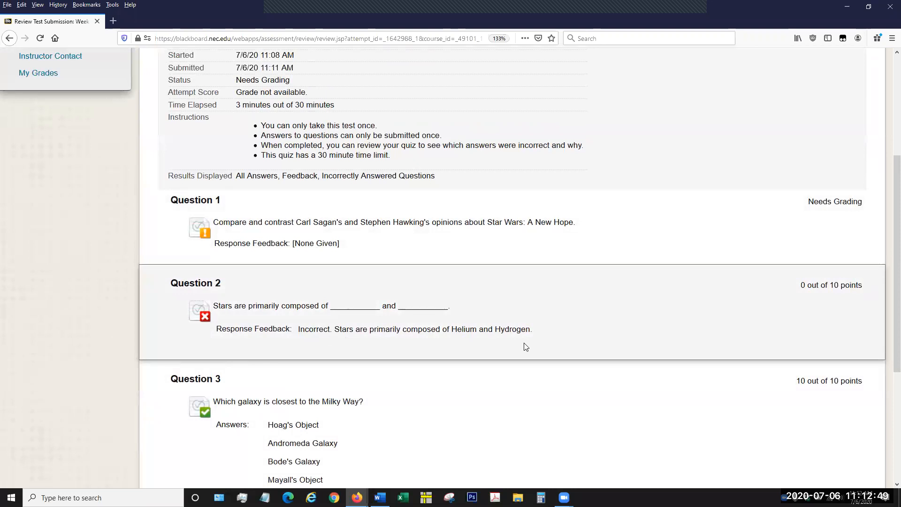
scroll(407, 333, "down", 2)
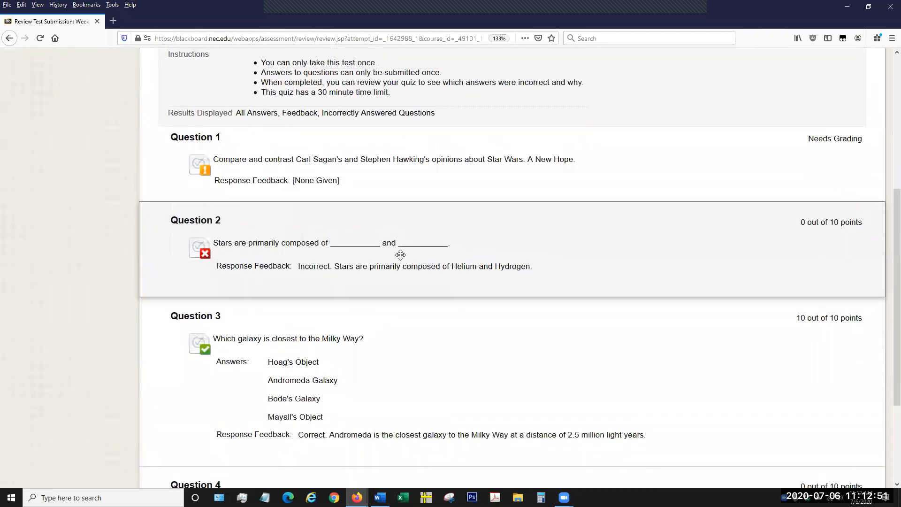
scroll(393, 280, "down", 2)
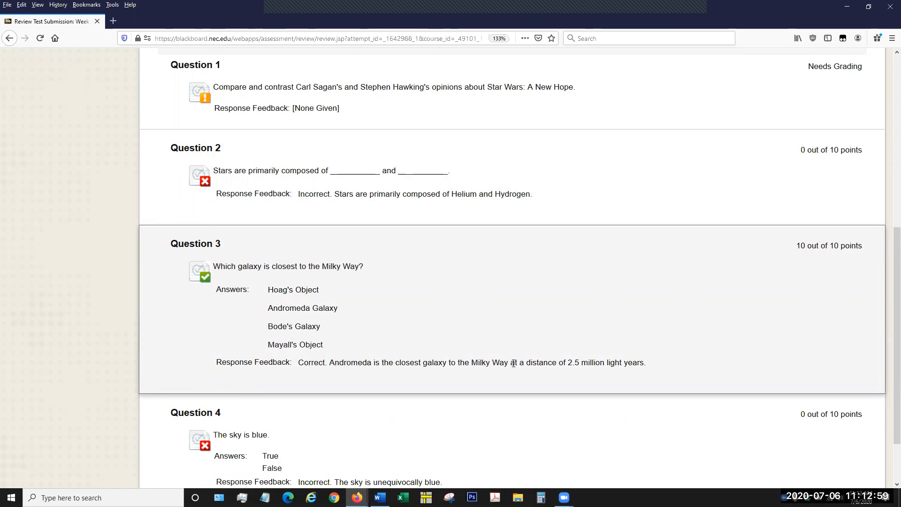
scroll(685, 322, "down", 3)
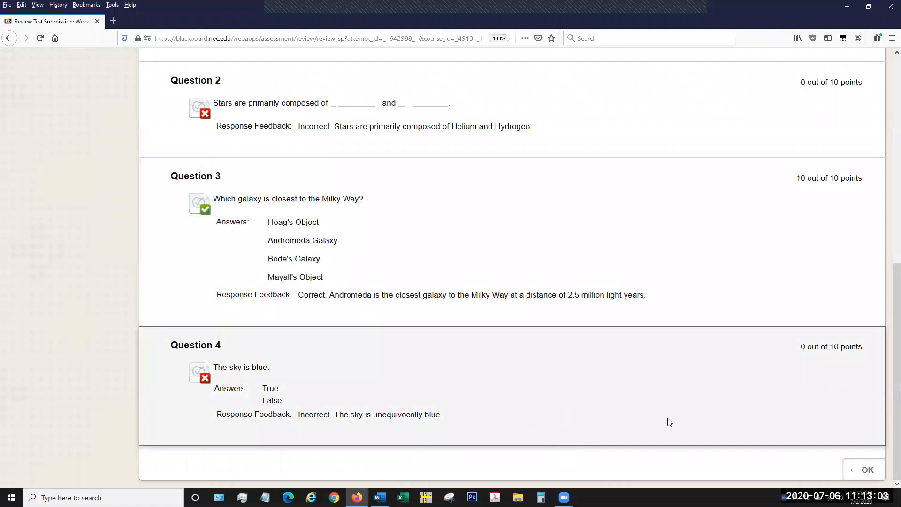
left_click(863, 470)
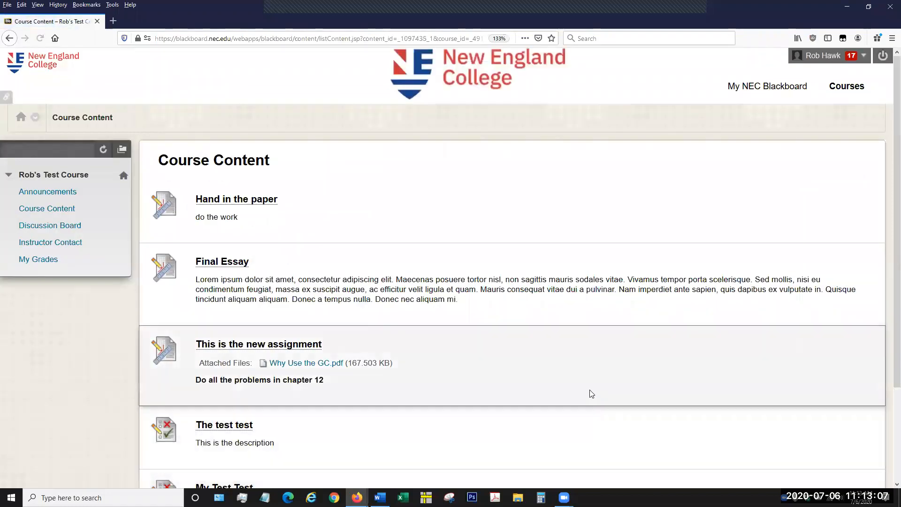
scroll(573, 383, "down", 3)
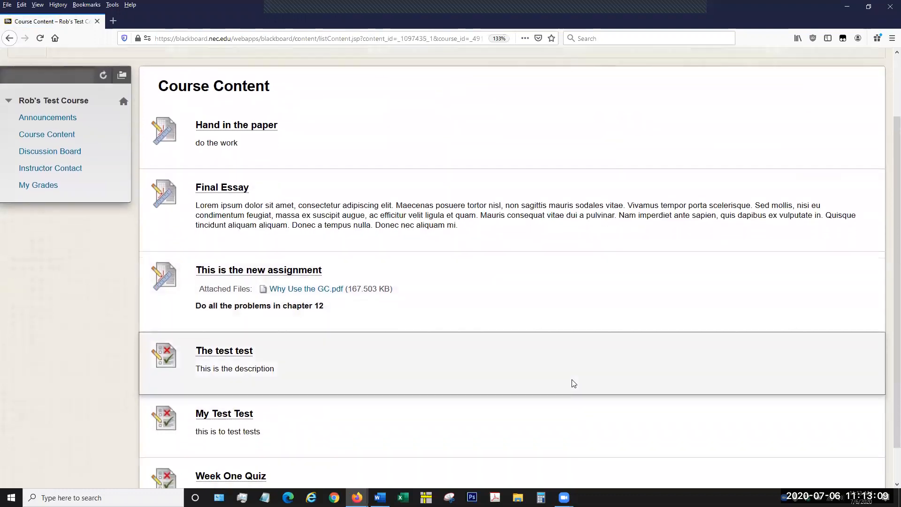
scroll(573, 383, "up", 3)
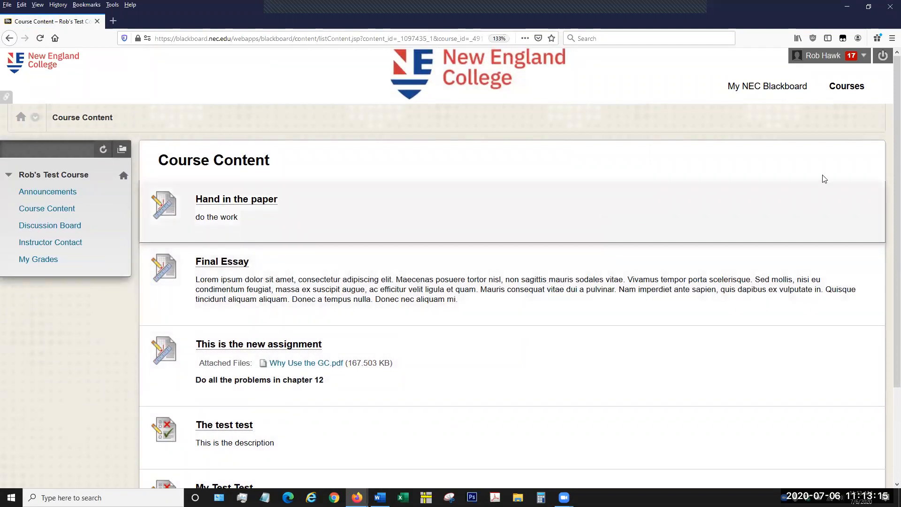
Log out of the student account and log back in with the instructor's username and password.
left_click(882, 57)
type("rhawk")
key("Tab")
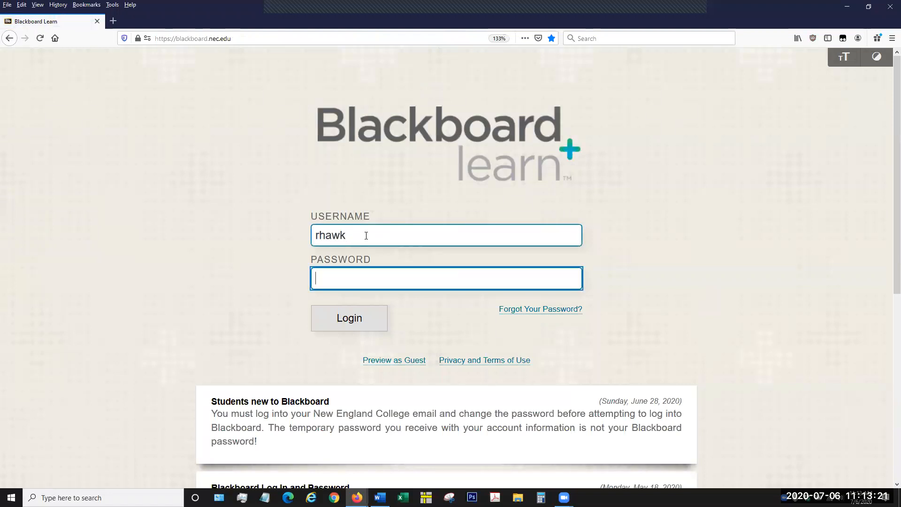
type("********")
key("Return")
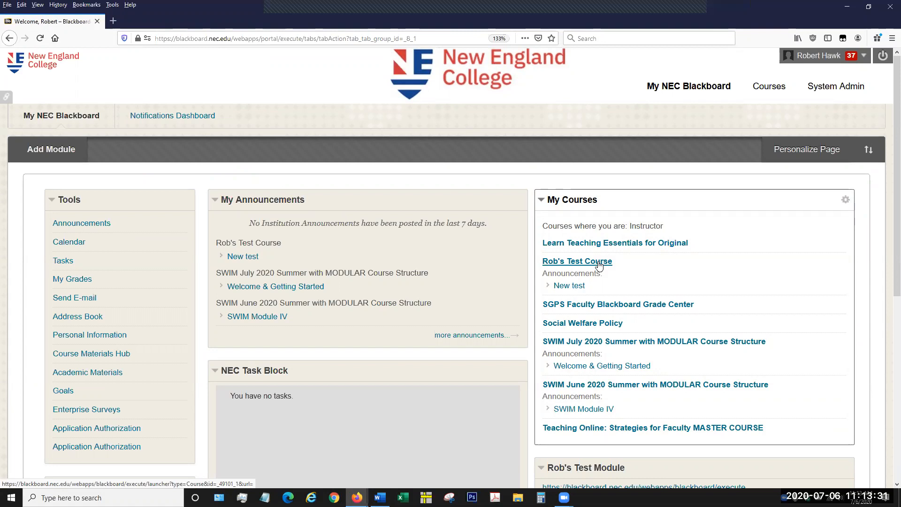
Open the test course as instructor and look through the assignments and tests in its Course Content area.
left_click(599, 265)
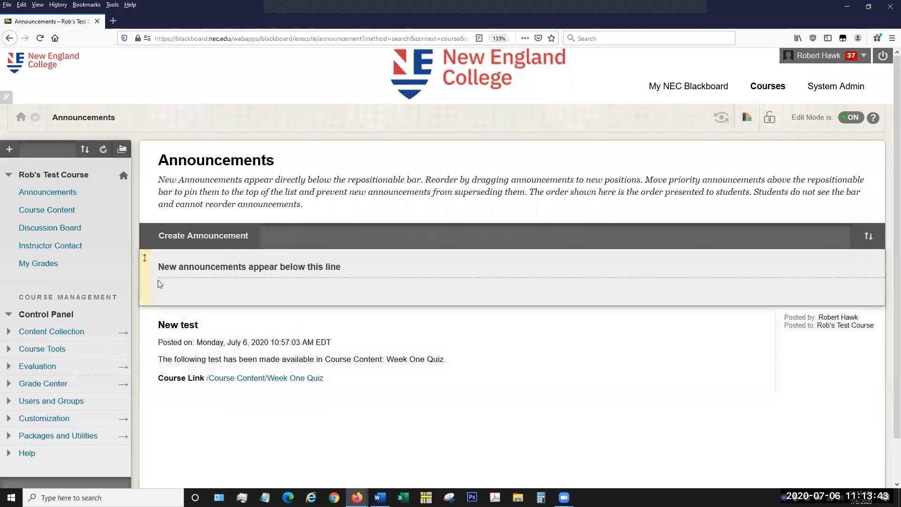
left_click(69, 217)
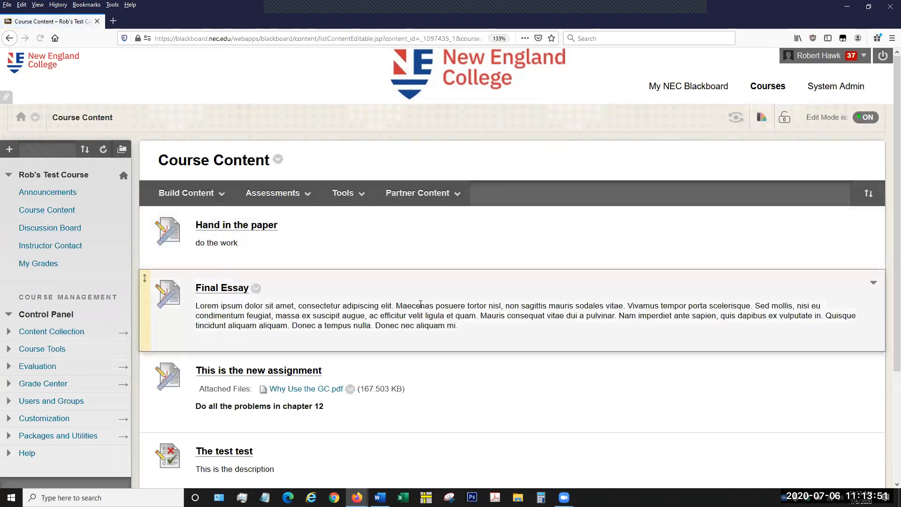
scroll(421, 304, "down", 3)
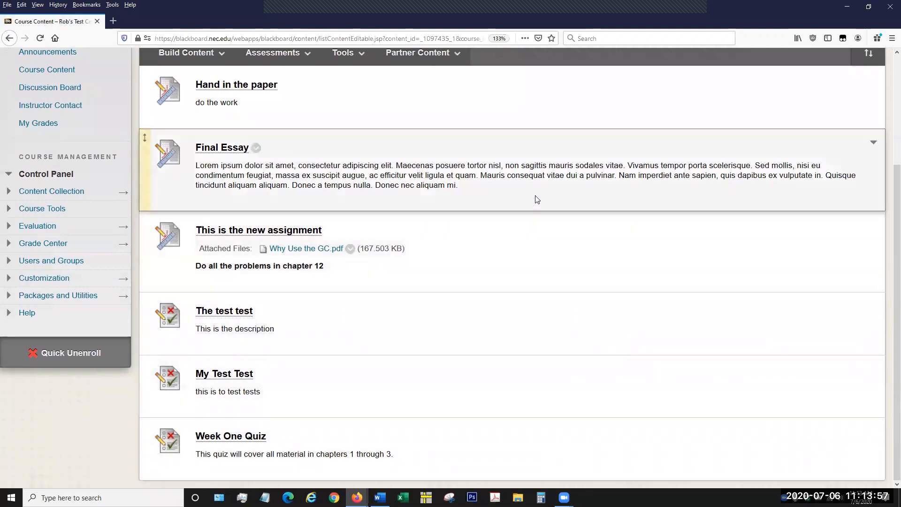
scroll(529, 189, "up", 3)
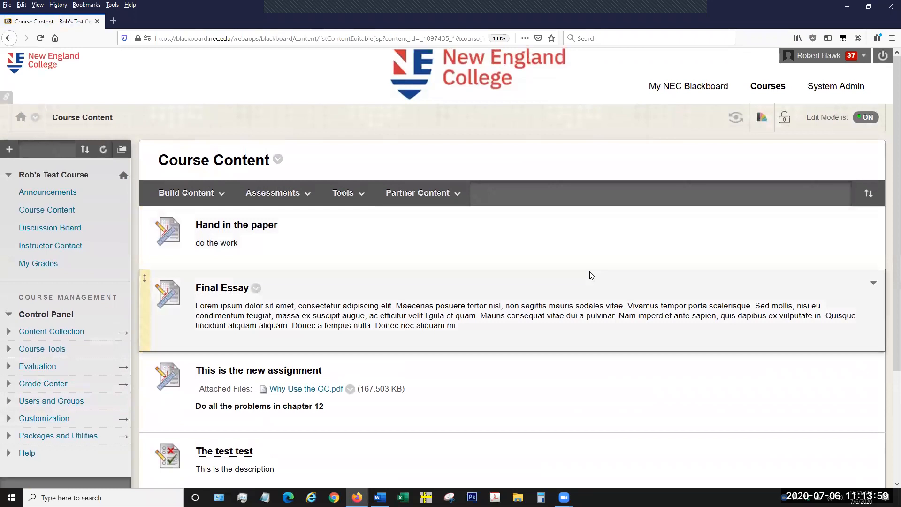
scroll(566, 369, "down", 1)
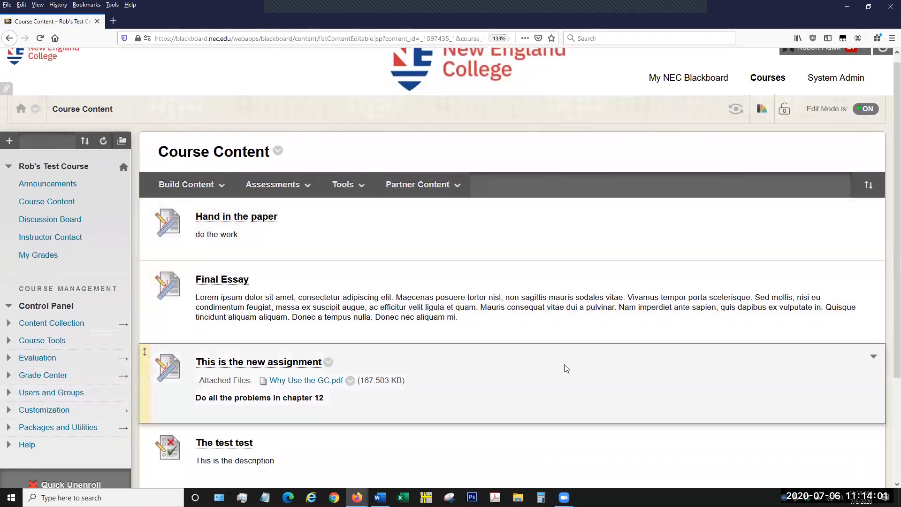
scroll(564, 365, "down", 2)
scroll(565, 366, "up", 2)
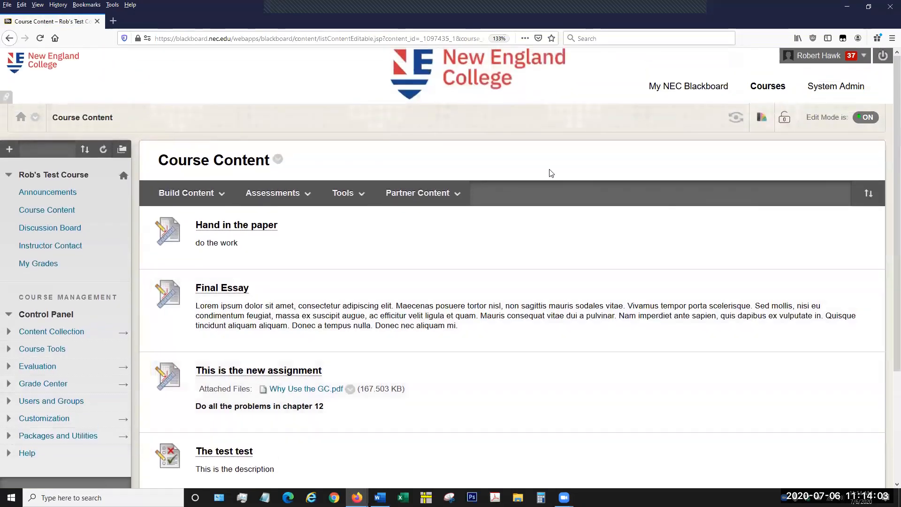